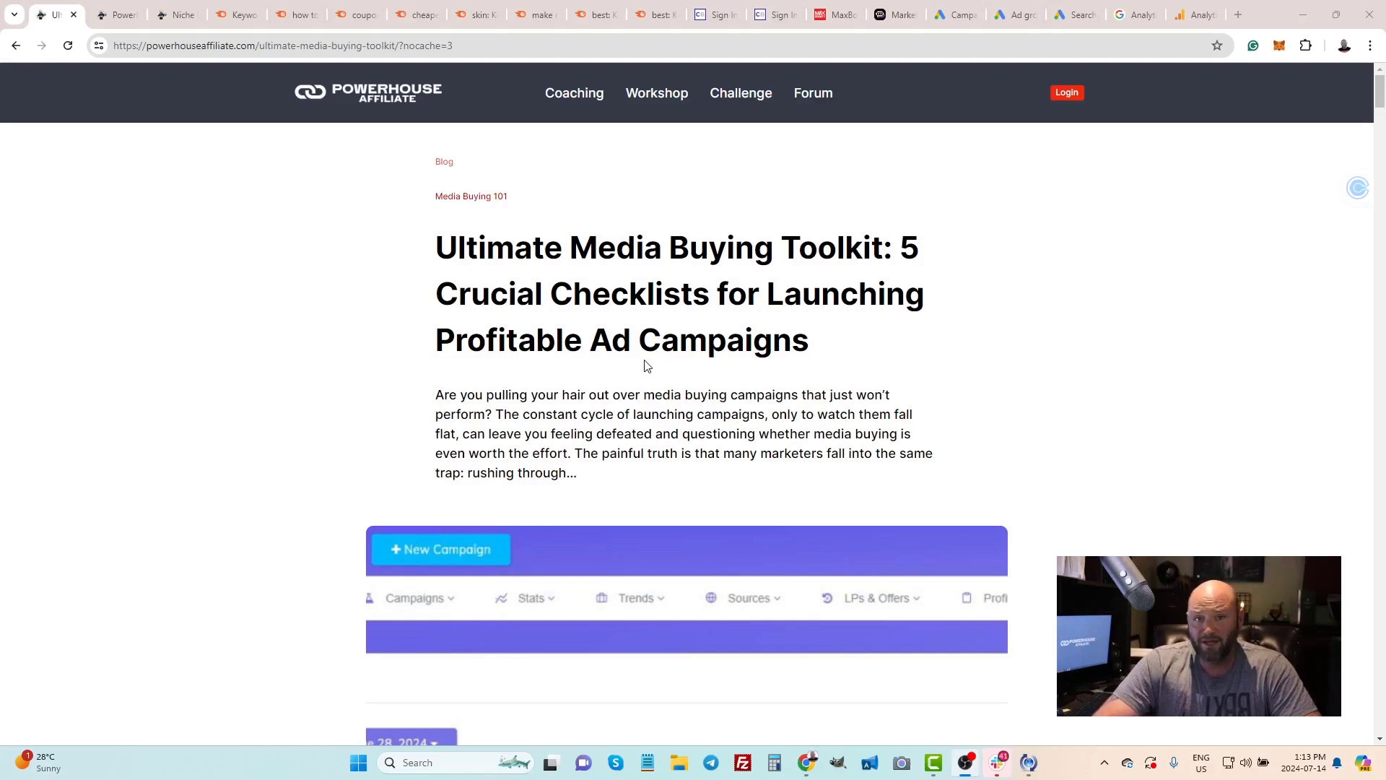
# Scroll the Powerhouse Affiliate post to 'Step 1: Niche Selection' and highlight that heading
pyautogui.scroll(-2, 722, 261)
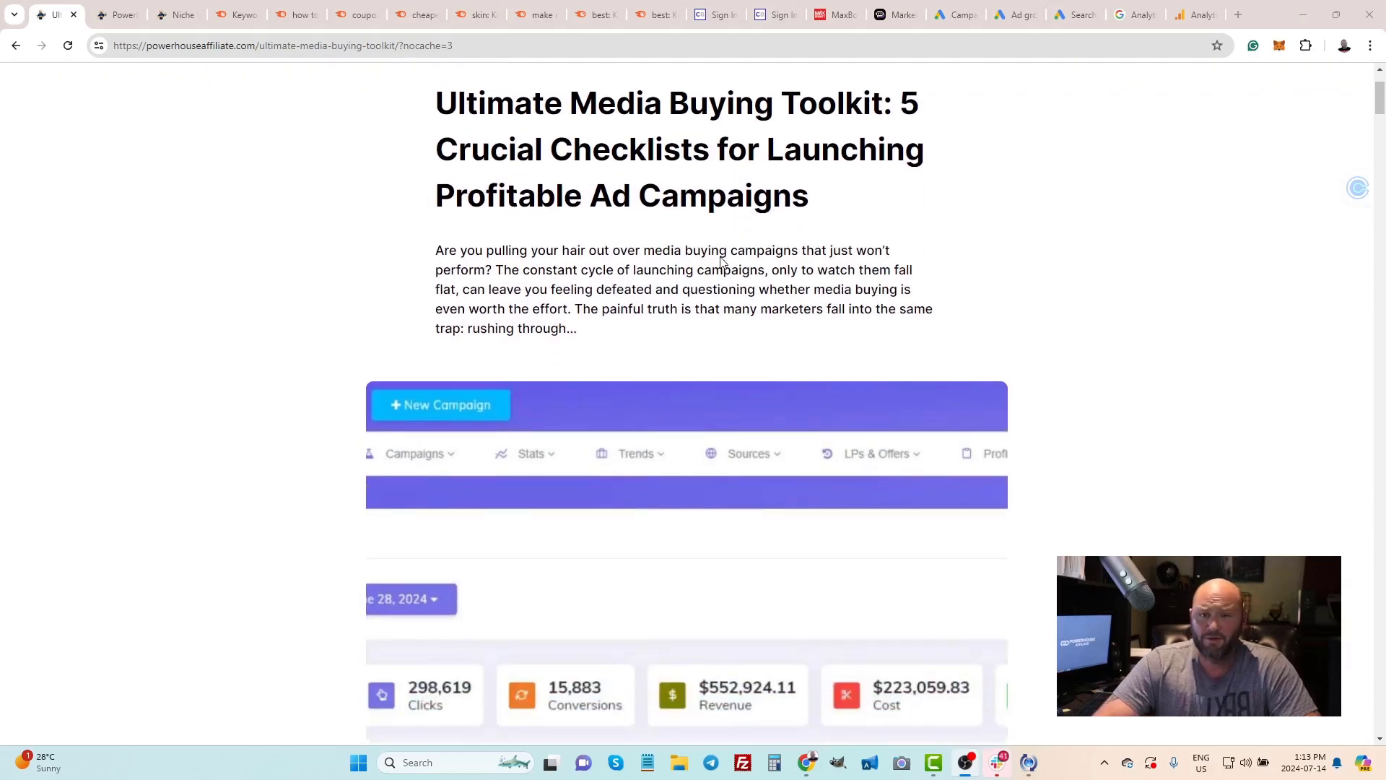
pyautogui.scroll(2, 722, 261)
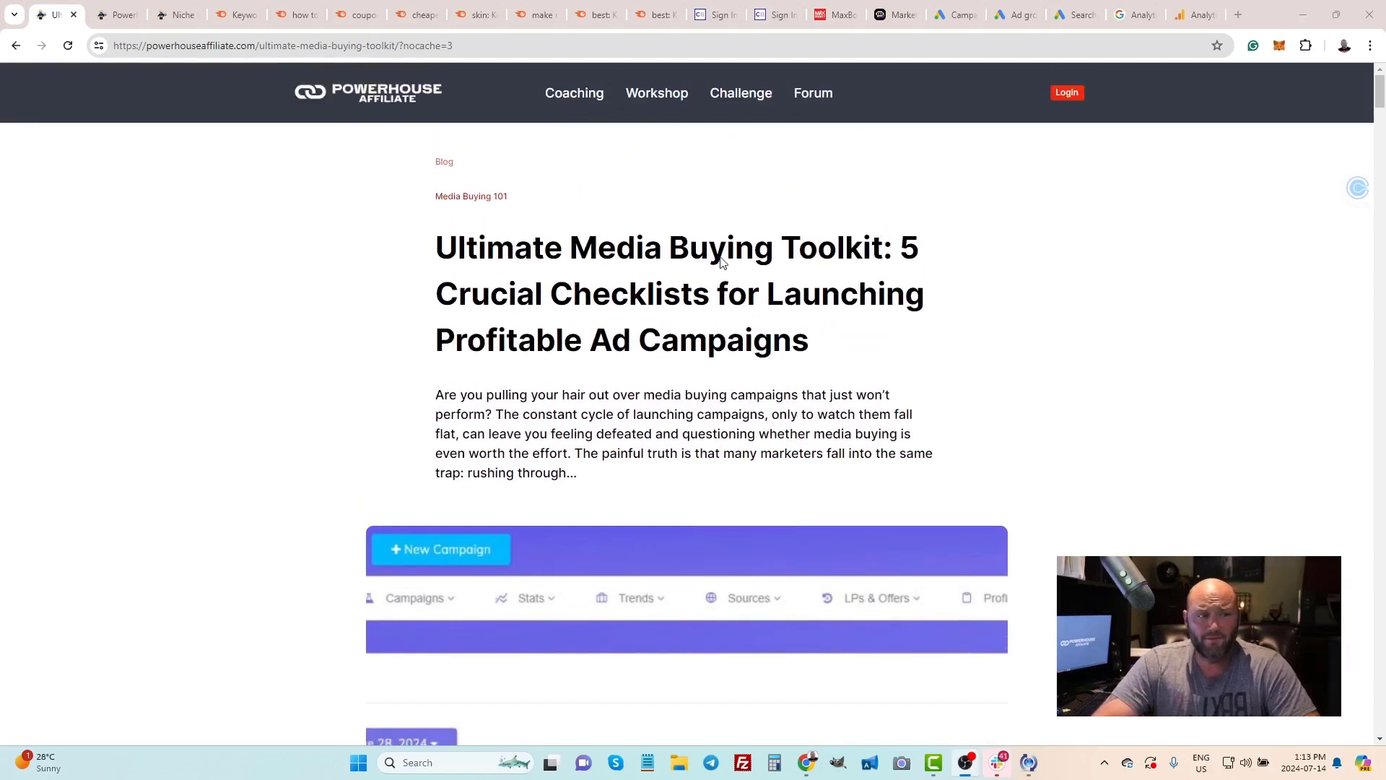
pyautogui.scroll(-2, 722, 262)
pyautogui.scroll(-5, 722, 261)
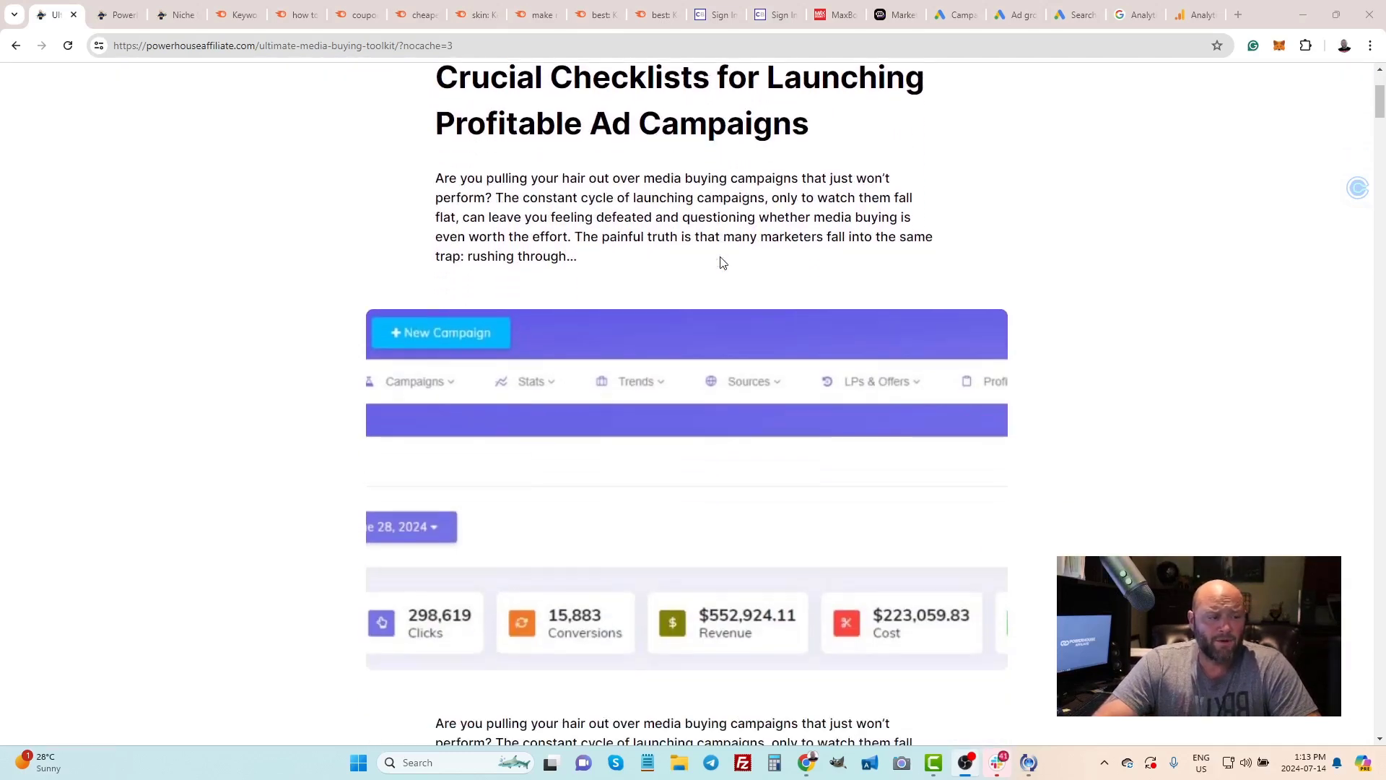
pyautogui.scroll(-7, 722, 263)
pyautogui.scroll(5, 720, 262)
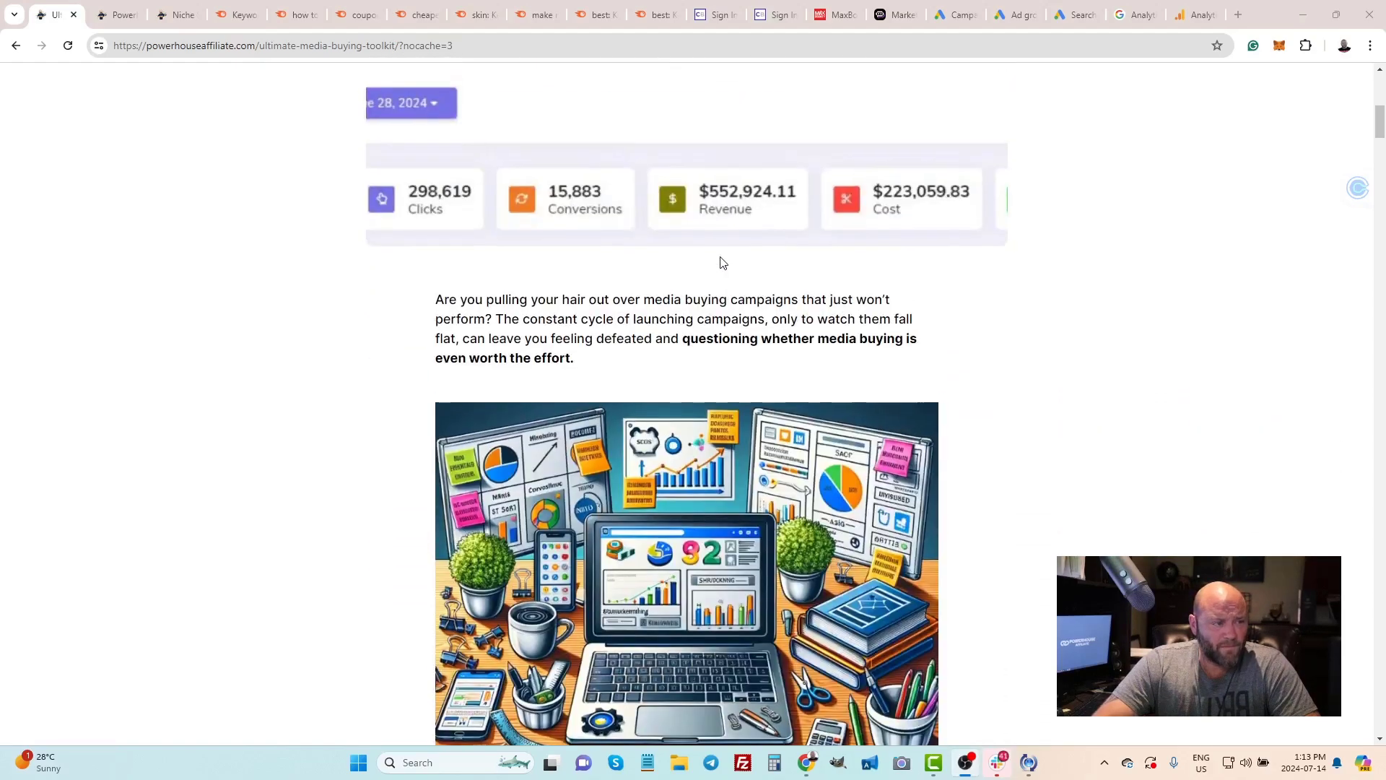
pyautogui.scroll(-10, 721, 263)
pyautogui.scroll(-18, 720, 263)
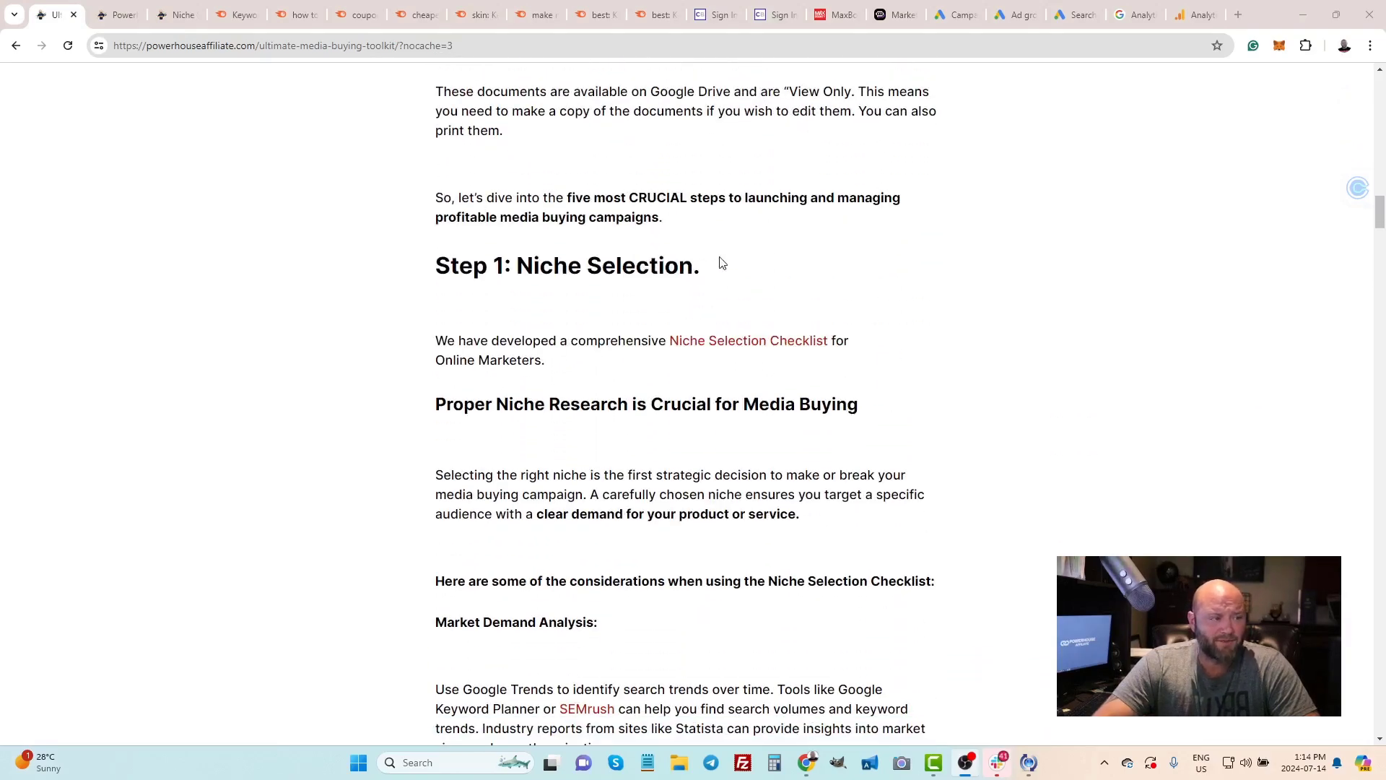
pyautogui.moveTo(437, 280); pyautogui.dragTo(740, 265)
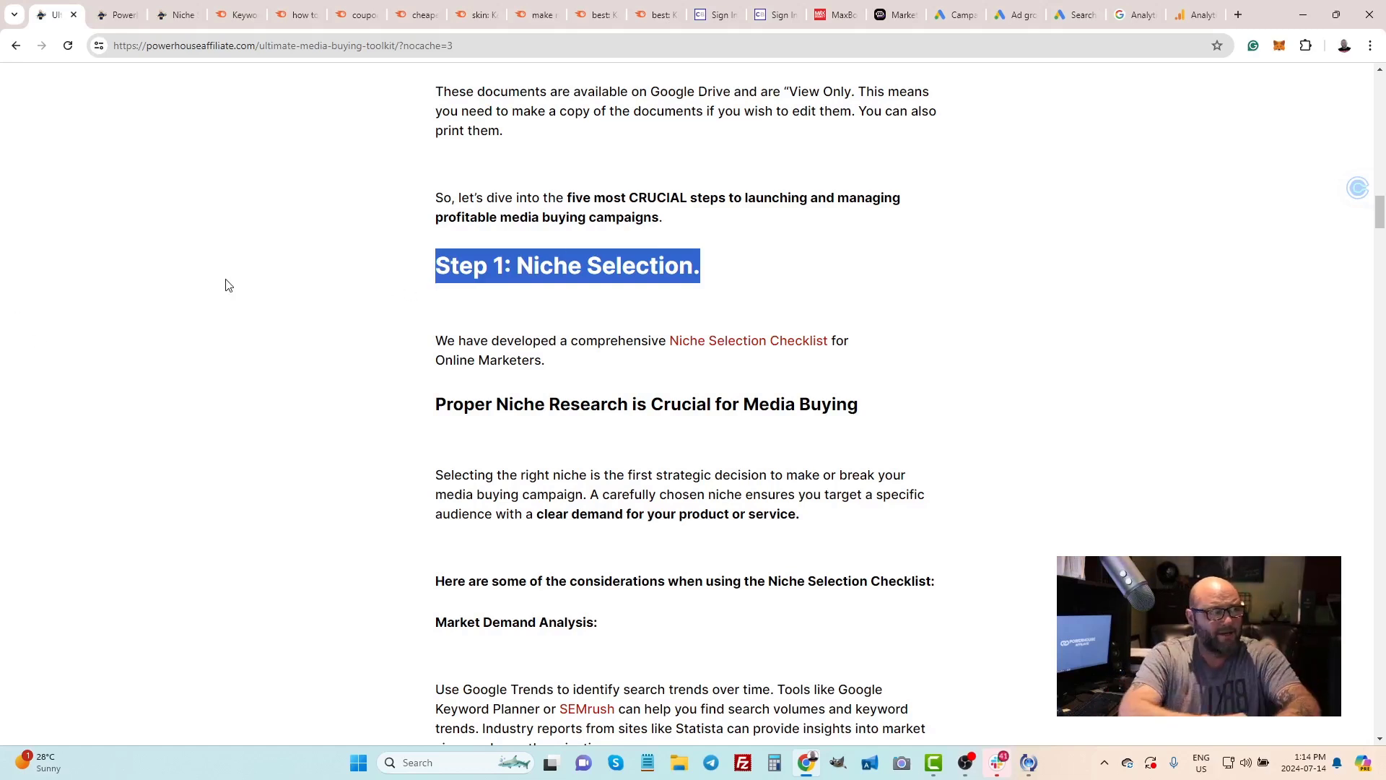
# Go to the Semrush Keyword Magic Tool and review recent searches like best, coupon and skin
pyautogui.click(232, 17)
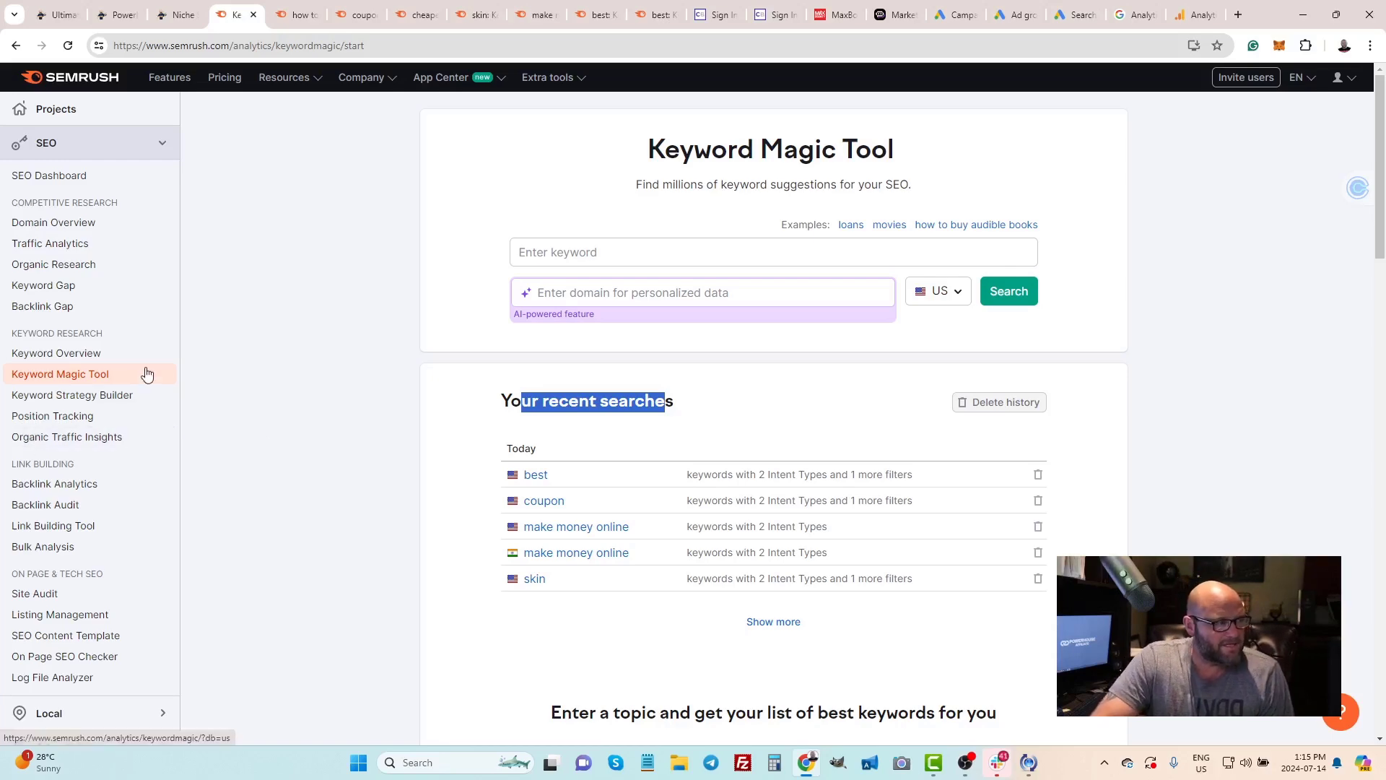
pyautogui.scroll(-3, 210, 395)
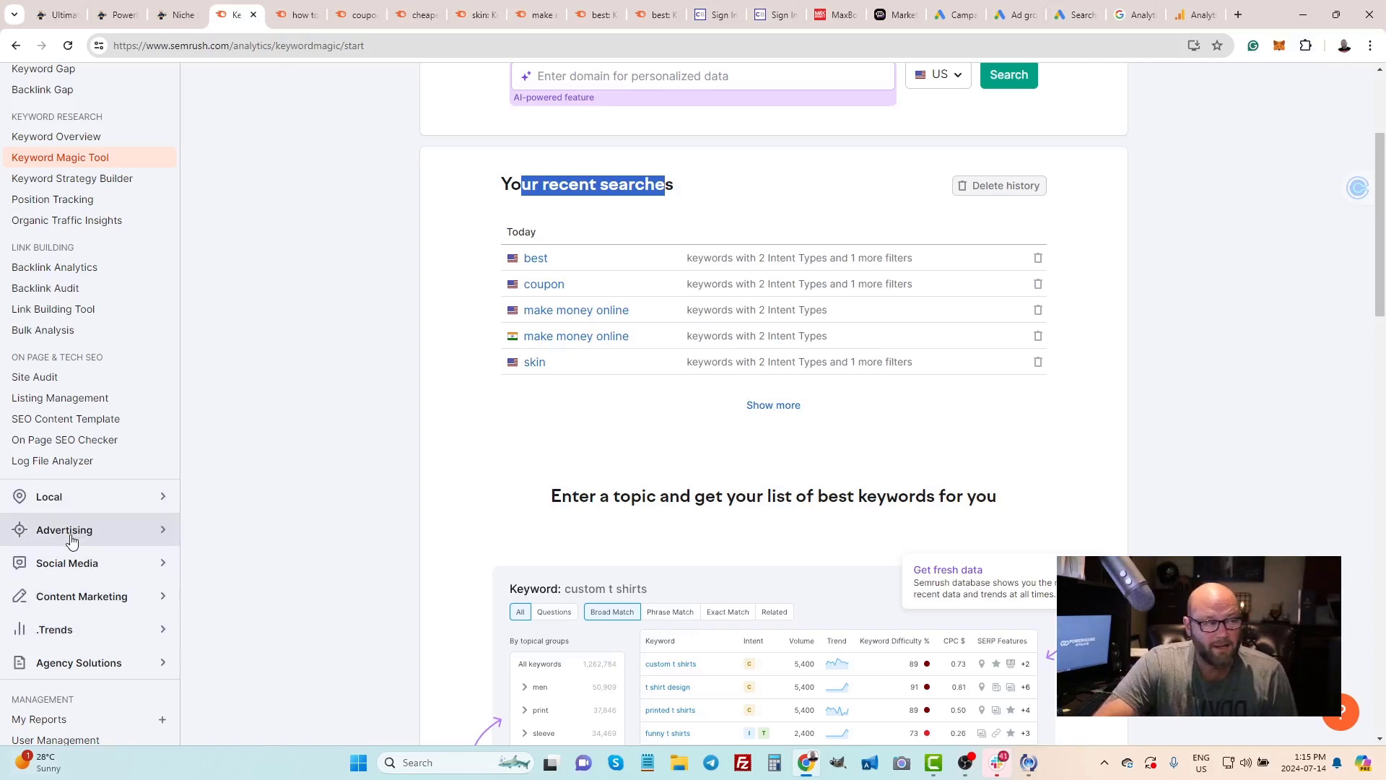
pyautogui.scroll(2, 71, 540)
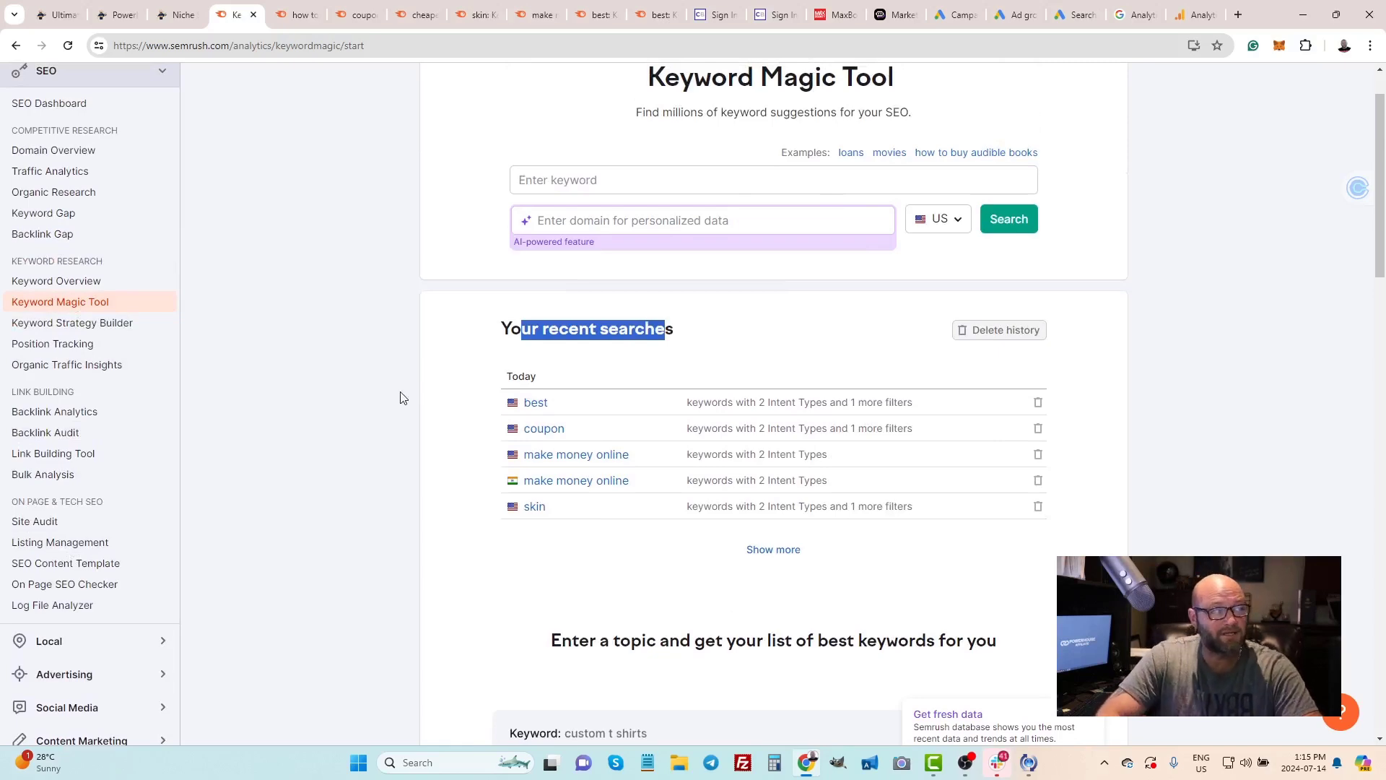
# Remove the Intent and CPC filters from the 'how to' results to show all 73,369,932 keywords
pyautogui.click(295, 21)
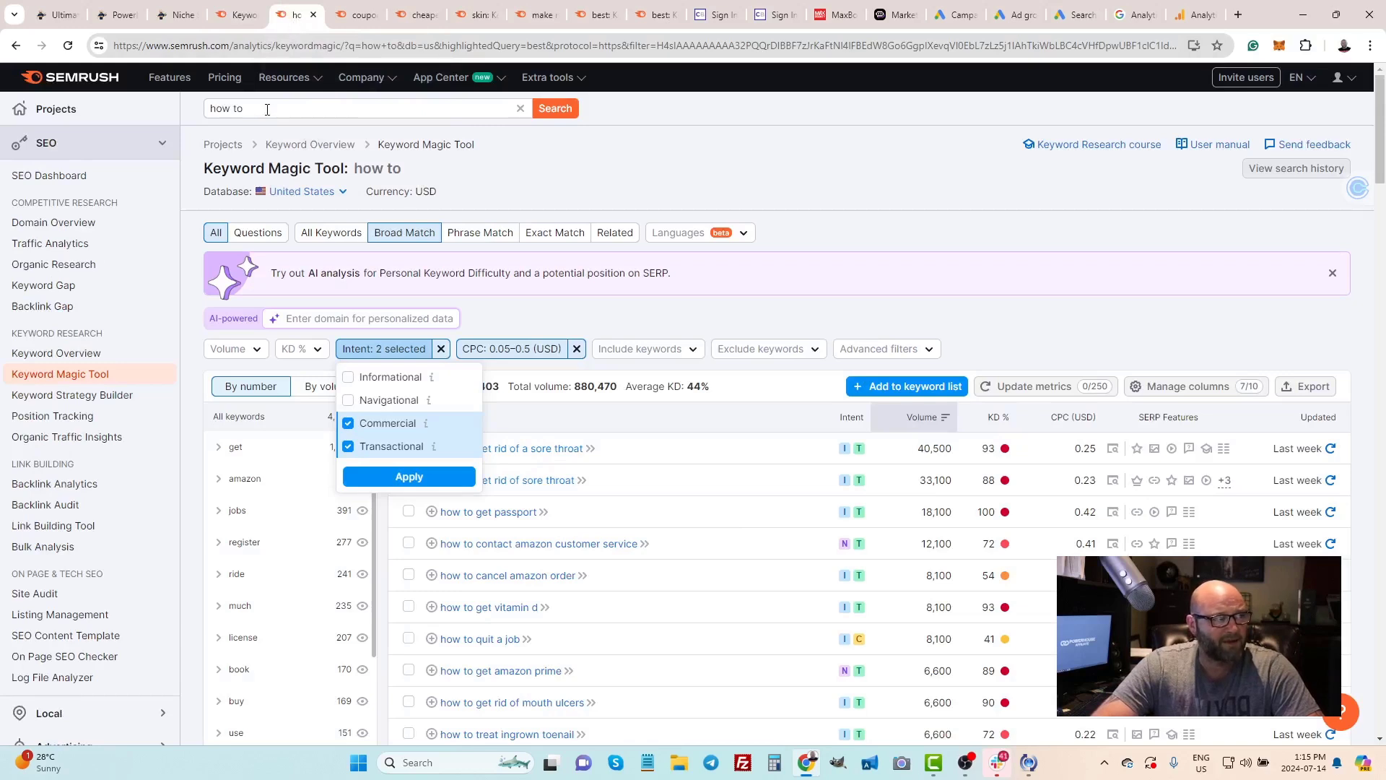
pyautogui.moveTo(263, 108); pyautogui.dragTo(207, 107)
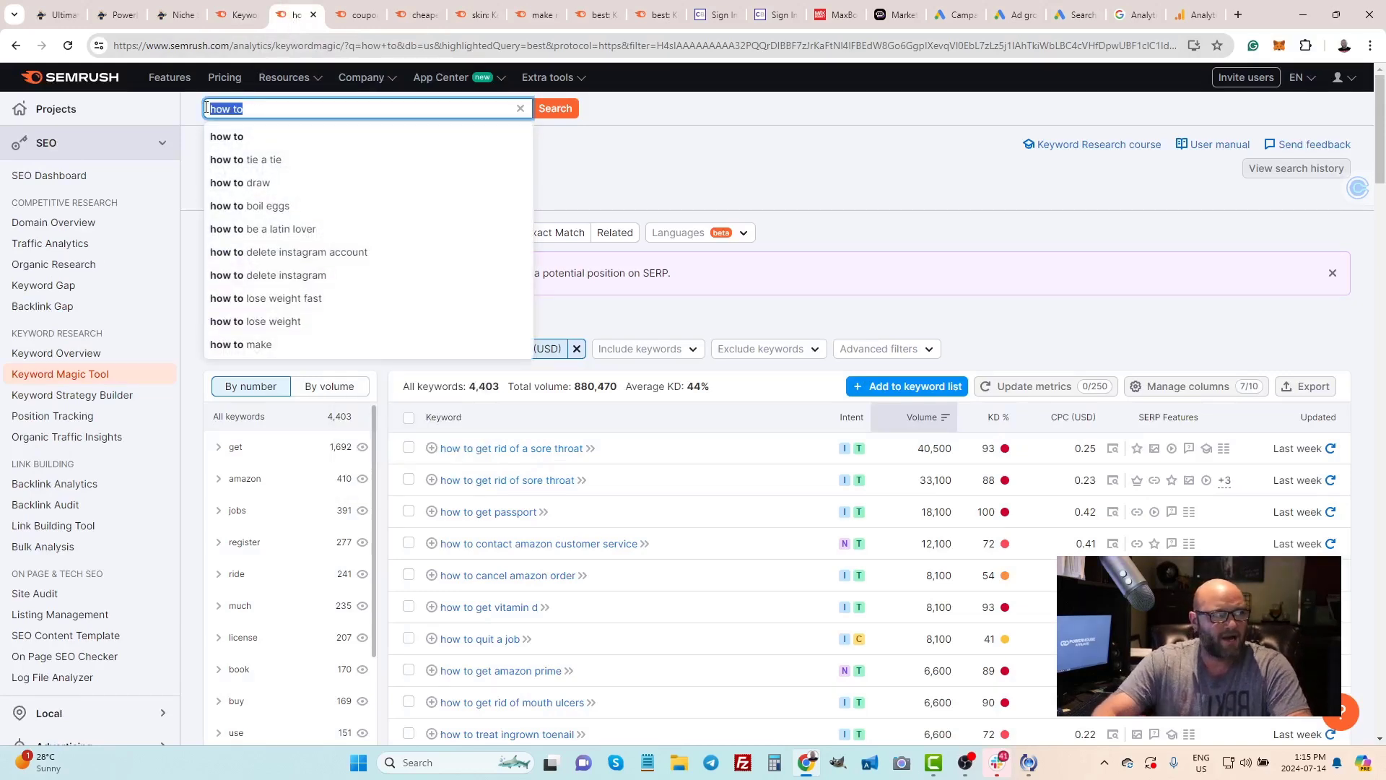
pyautogui.press('Escape')
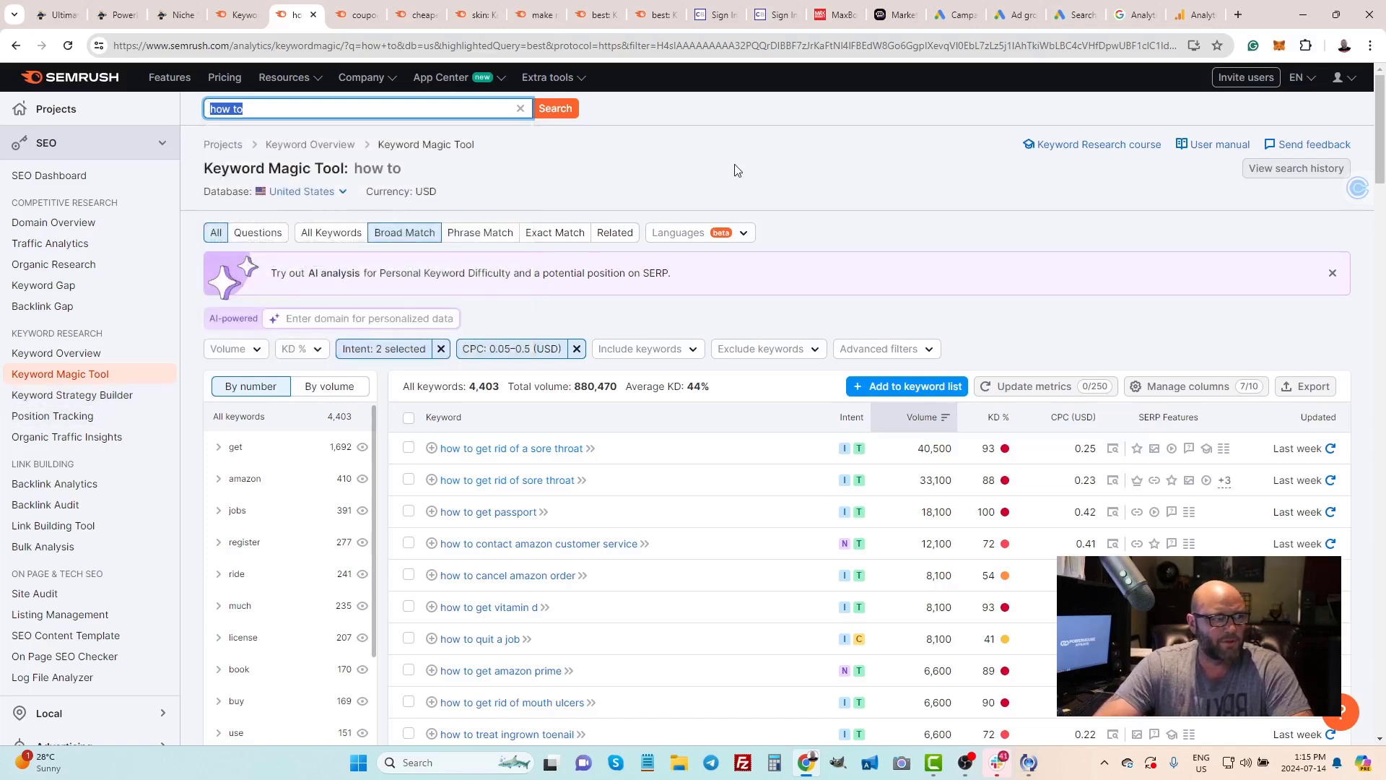
pyautogui.click(441, 349)
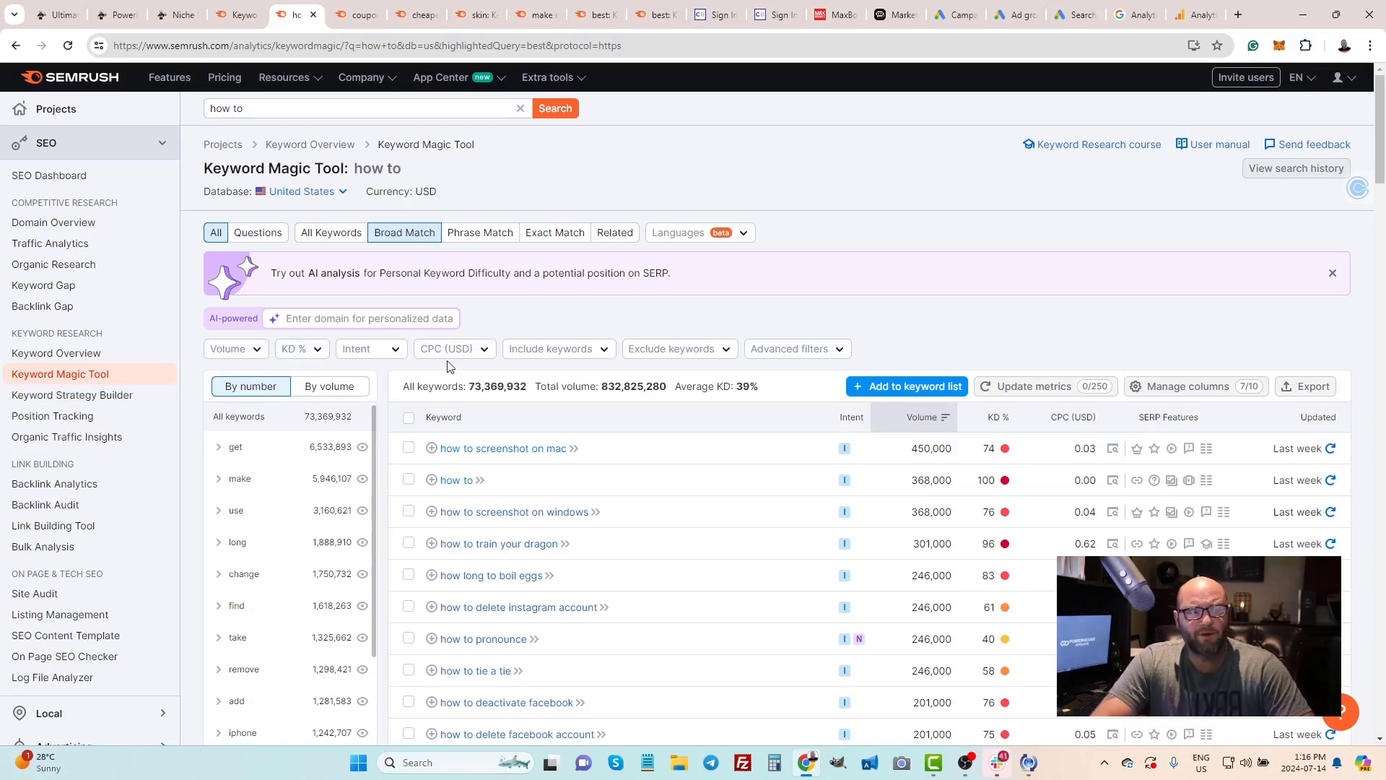
pyautogui.click(392, 350)
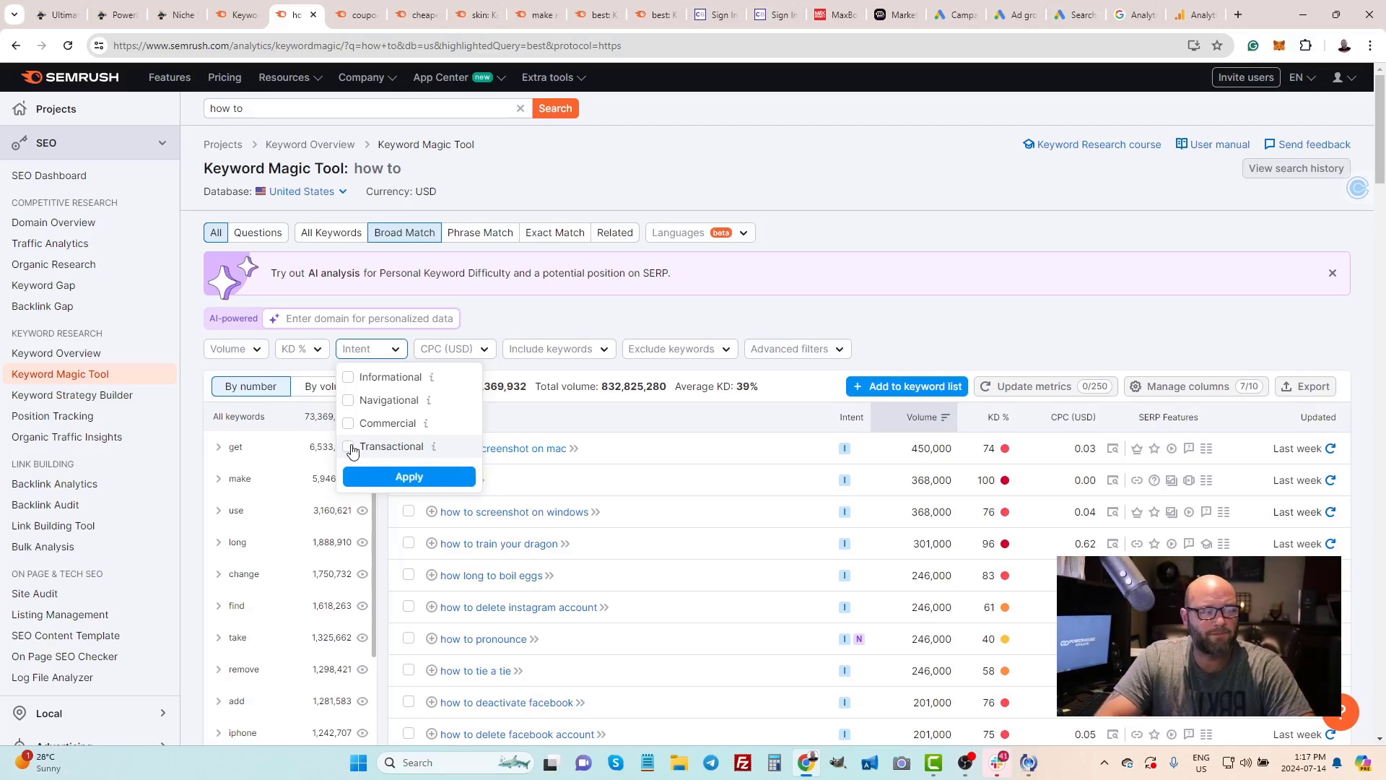
# Filter the 'how to' keywords to Transactional and Commercial intent, leaving 46,997 keywords
pyautogui.click(350, 448)
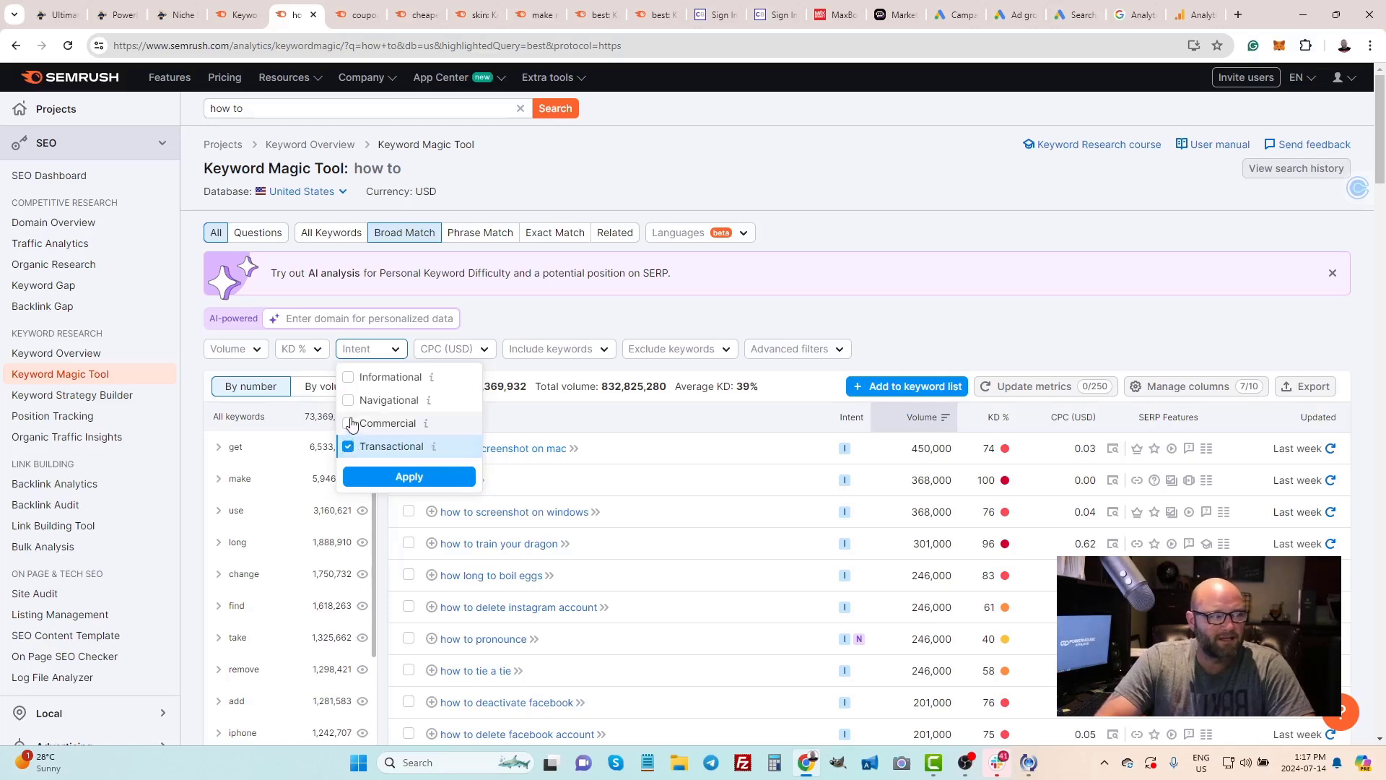
pyautogui.click(347, 423)
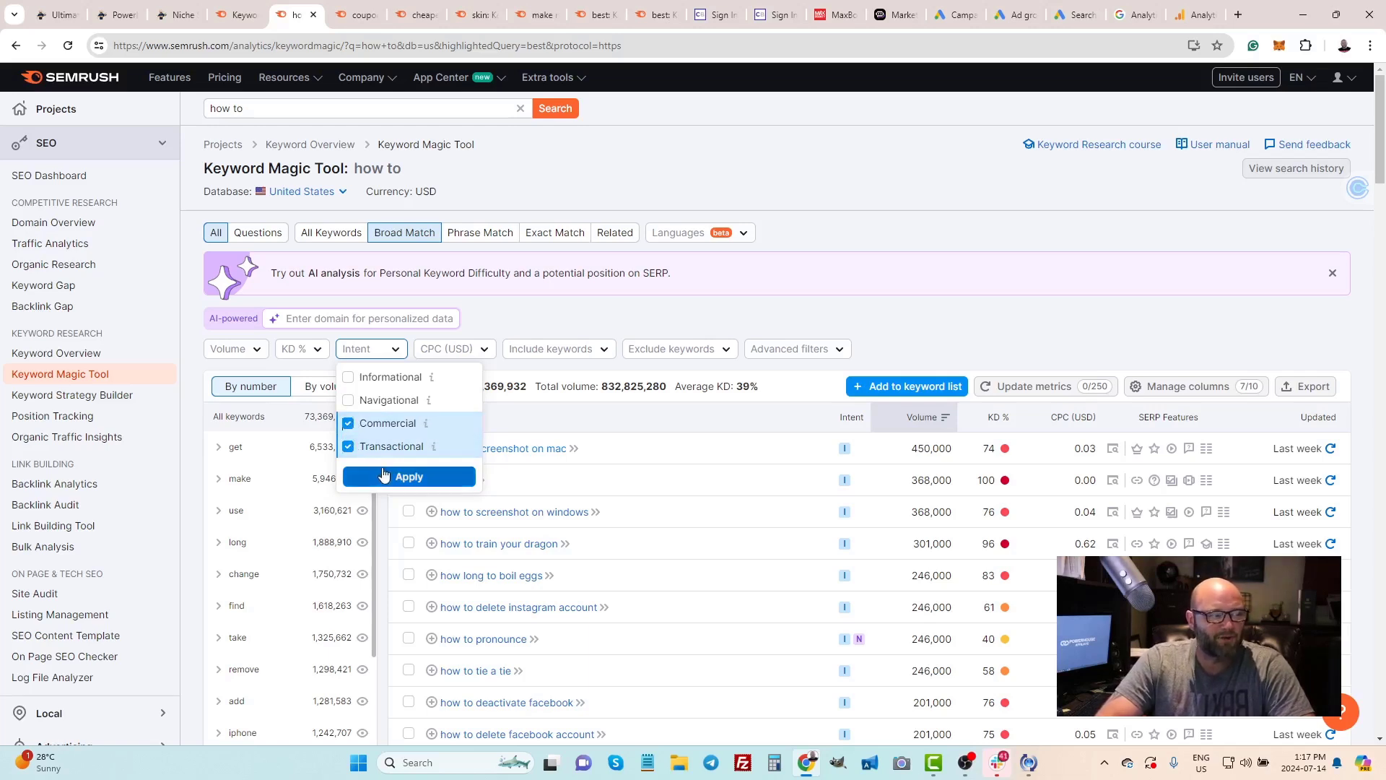
pyautogui.click(388, 477)
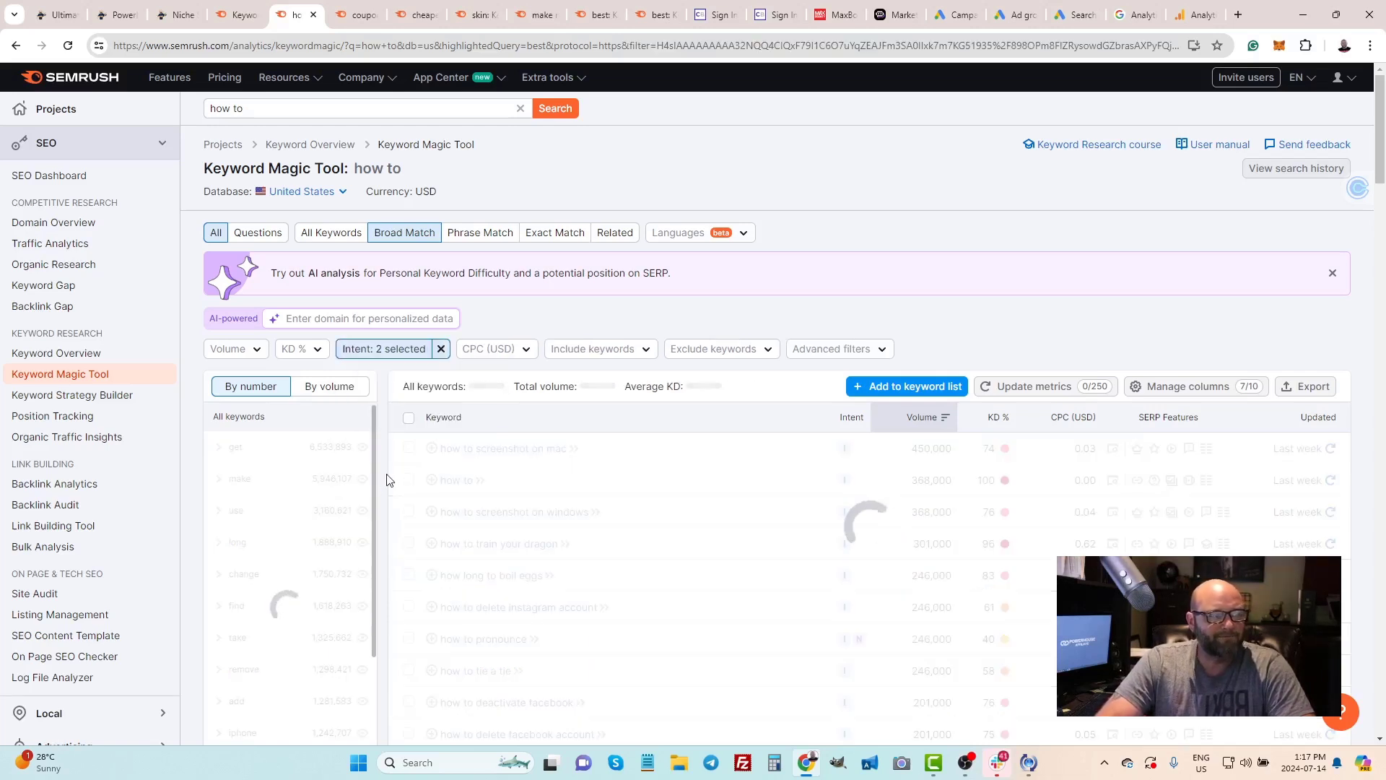
pyautogui.click(506, 352)
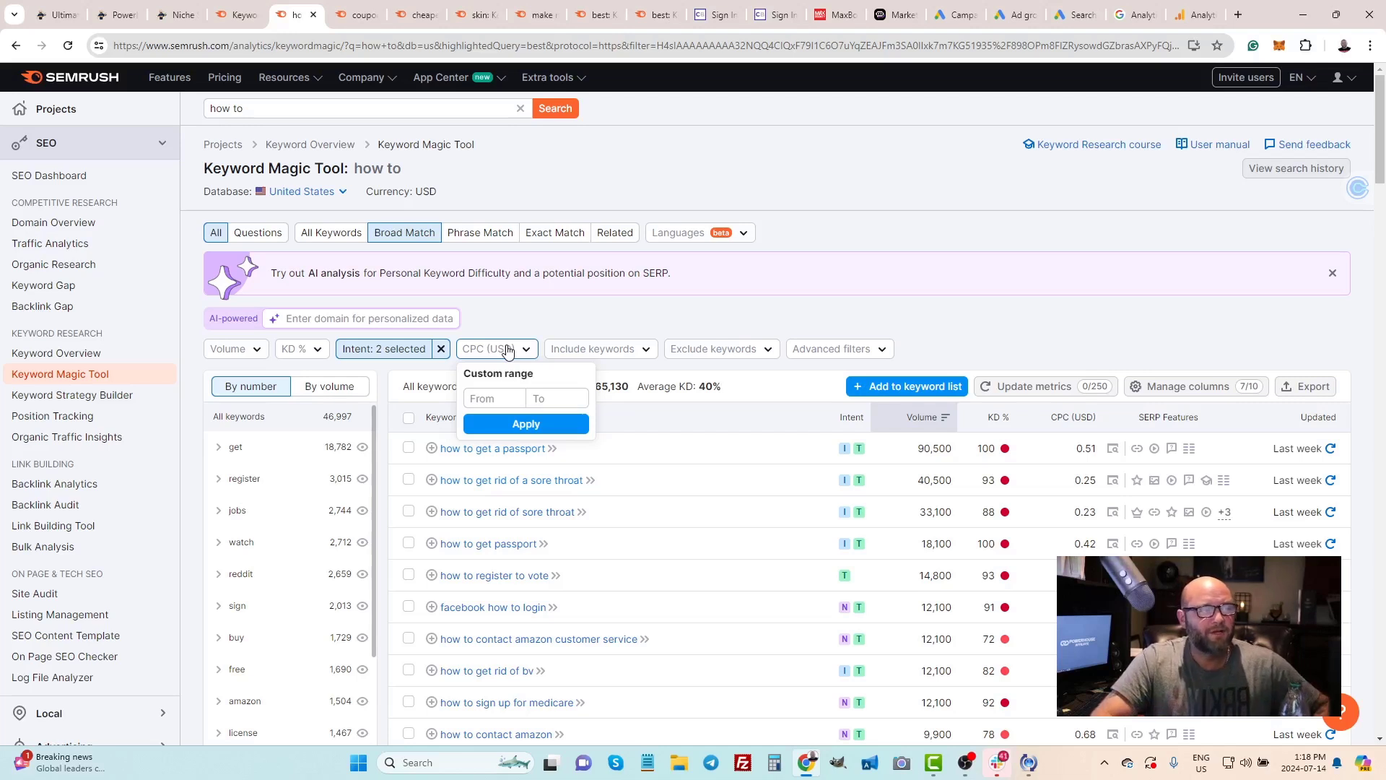
# Apply a CPC range of 0.05–0.5 USD, cutting the 'how to' list to 4,403 keywords
pyautogui.click(499, 400)
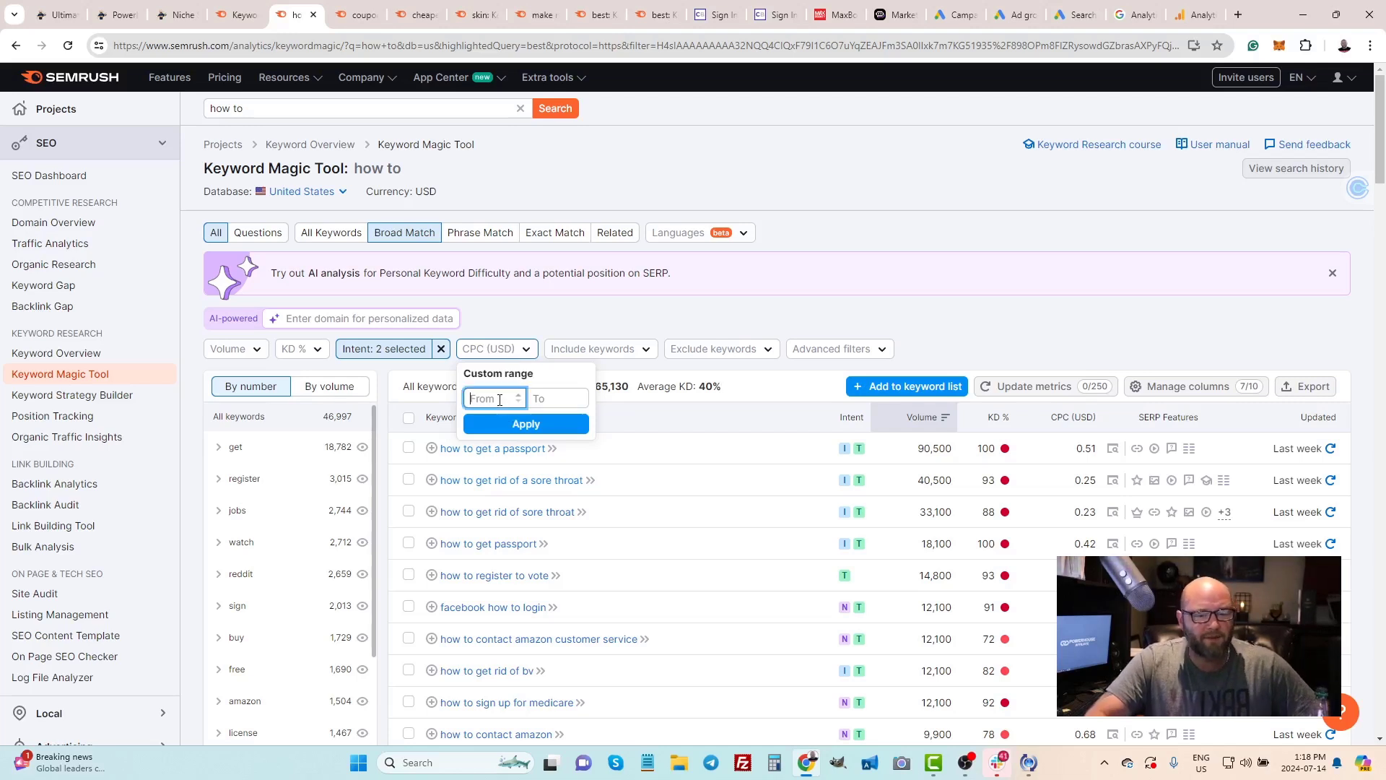
pyautogui.write('0.05')
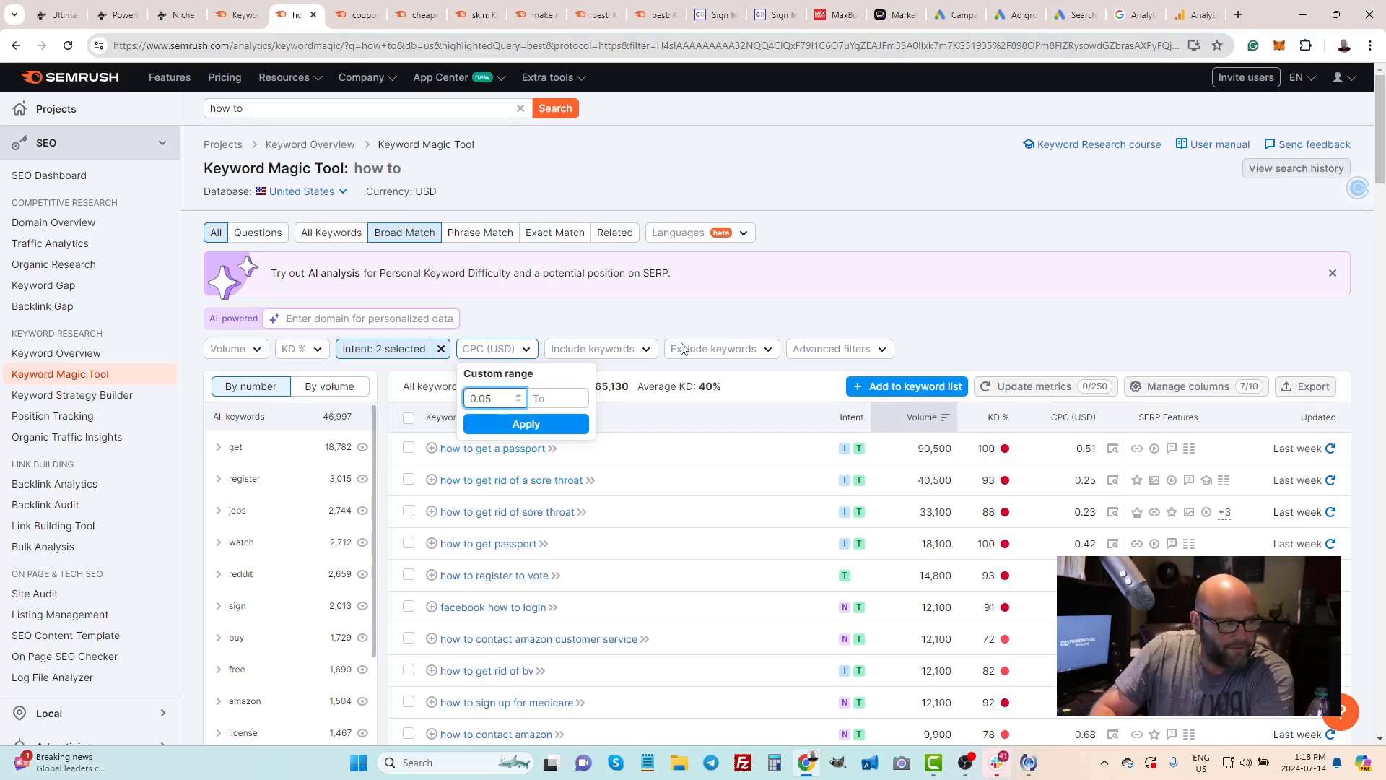
pyautogui.click(547, 400)
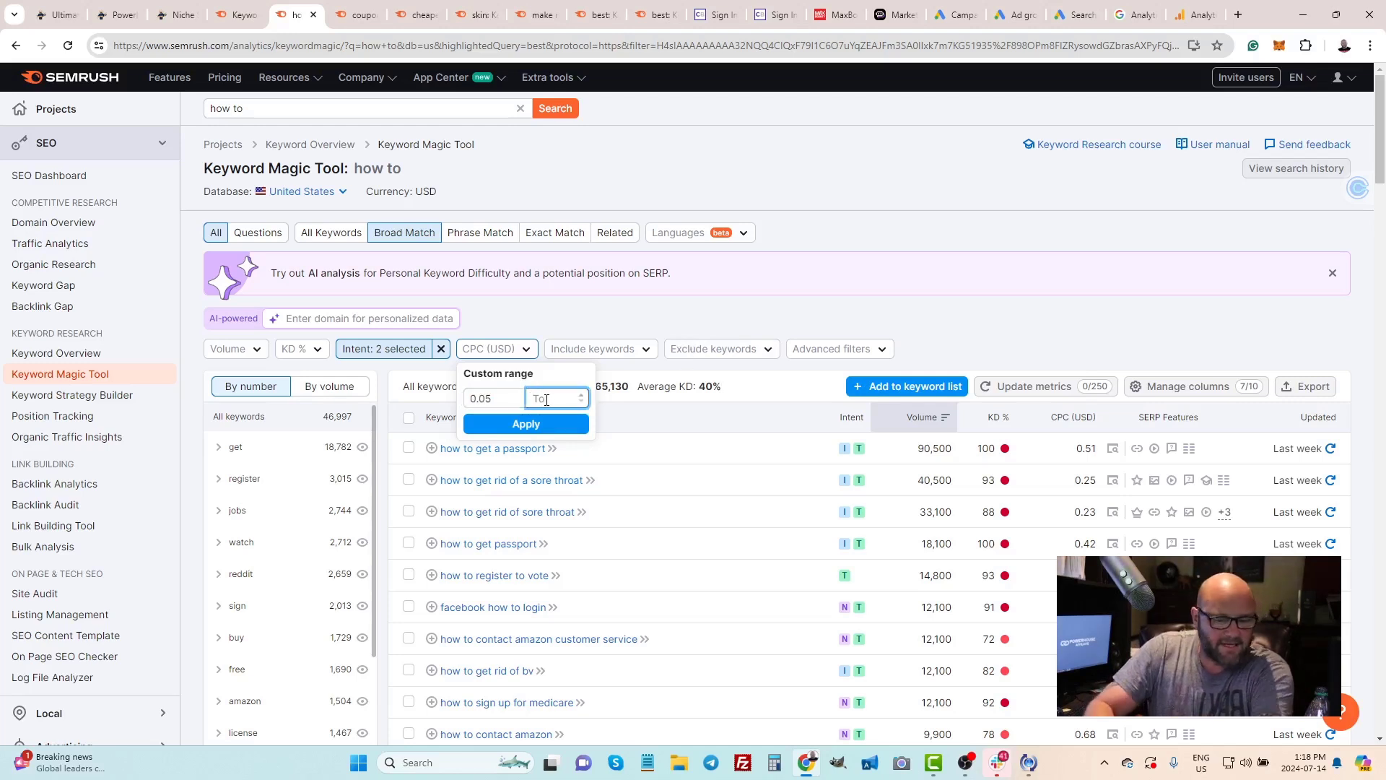
pyautogui.write('0.0')
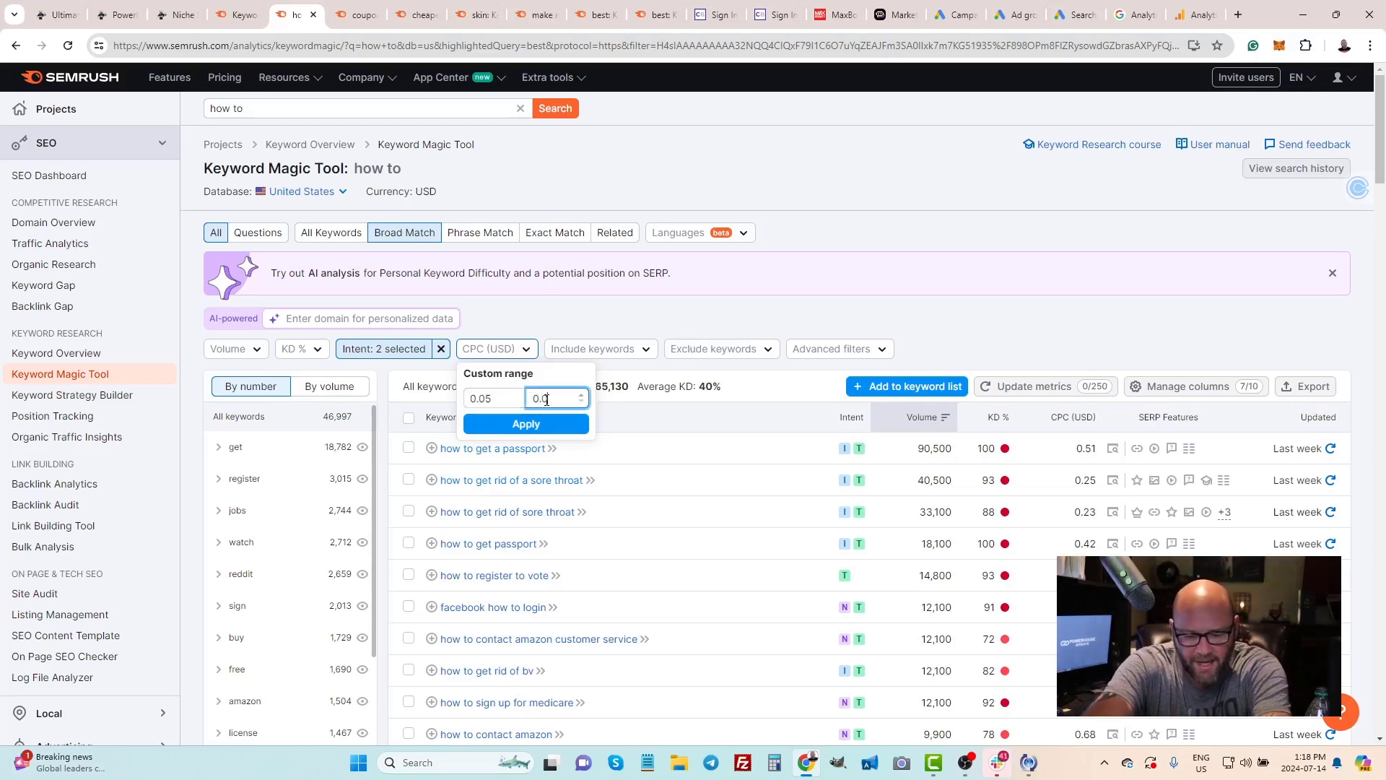
pyautogui.write('50')
pyautogui.click(519, 426)
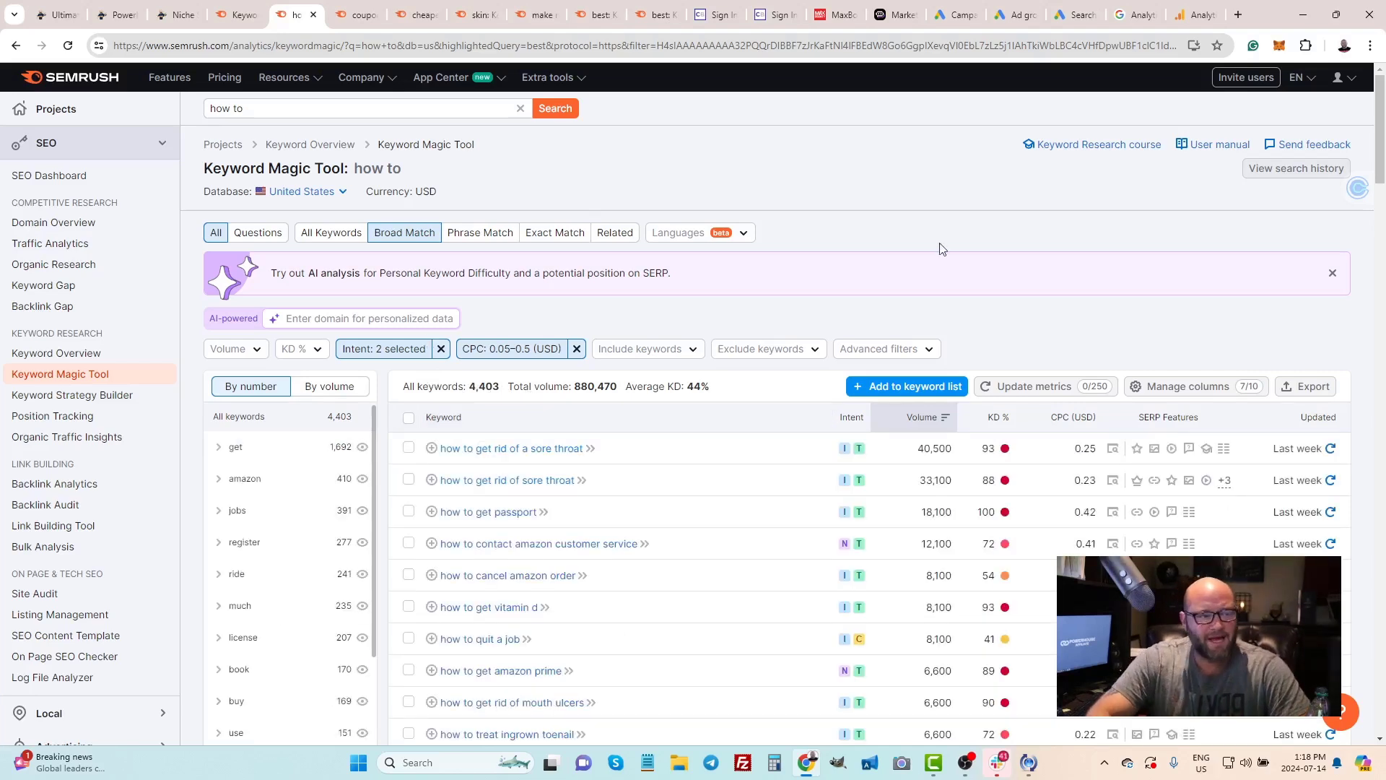
pyautogui.scroll(-5, 926, 421)
pyautogui.scroll(-15, 926, 421)
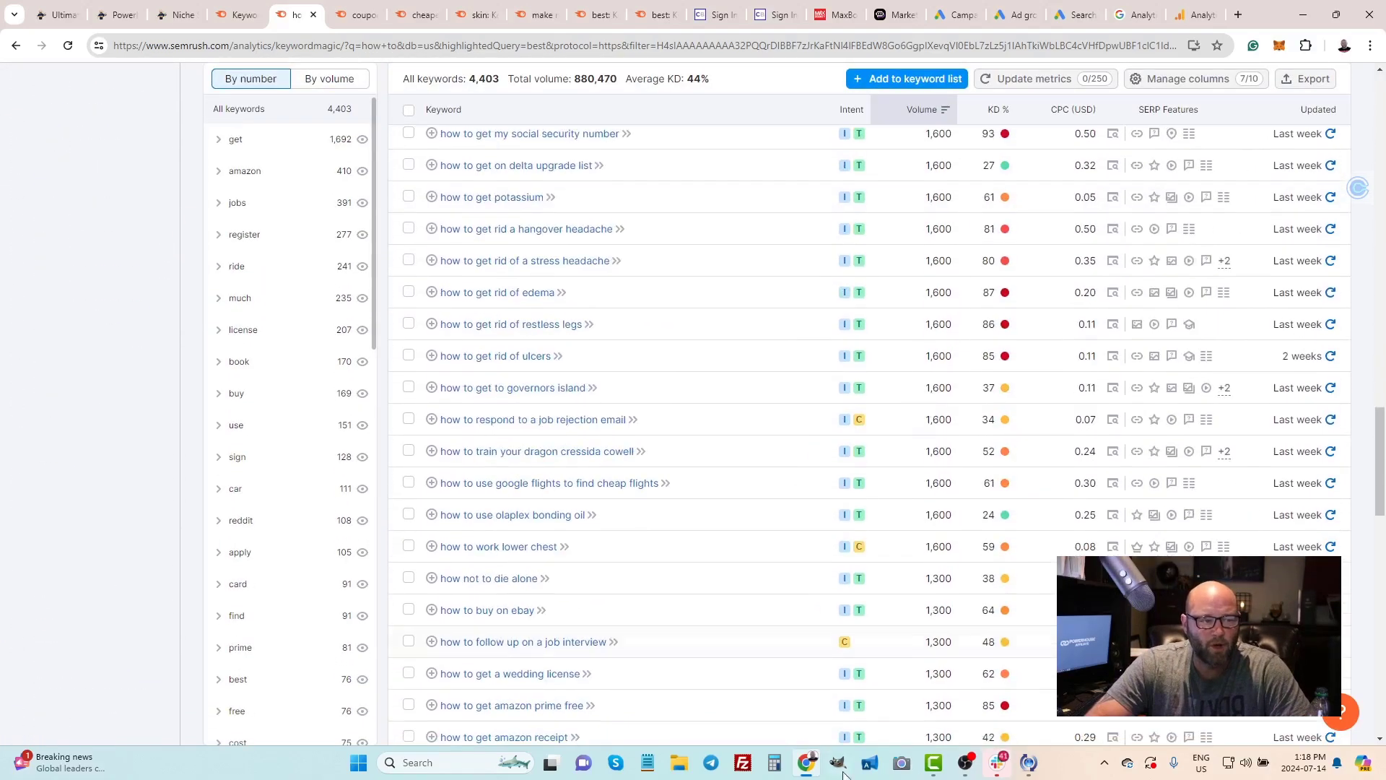
pyautogui.scroll(-10, 894, 628)
pyautogui.scroll(8, 895, 433)
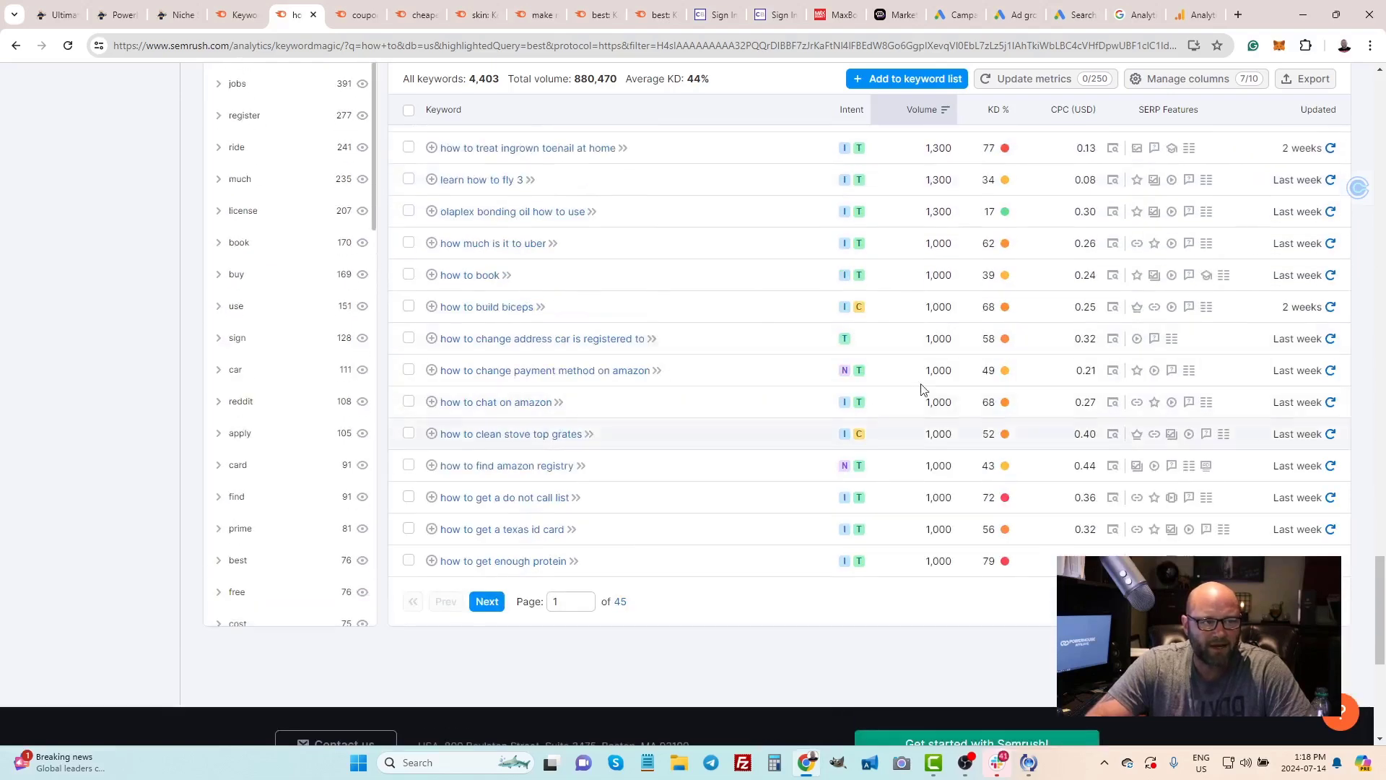
pyautogui.scroll(-5, 890, 479)
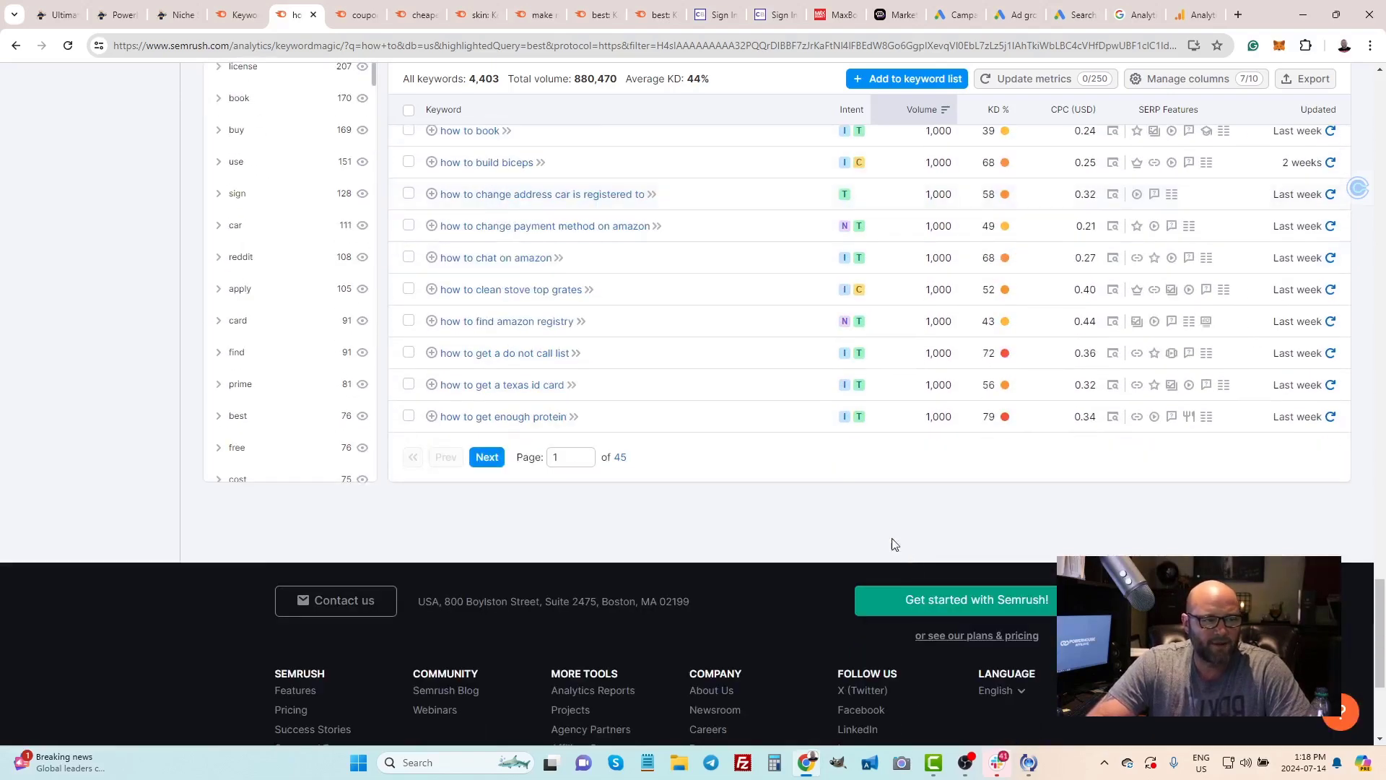
pyautogui.scroll(6, 872, 526)
pyautogui.scroll(10, 781, 432)
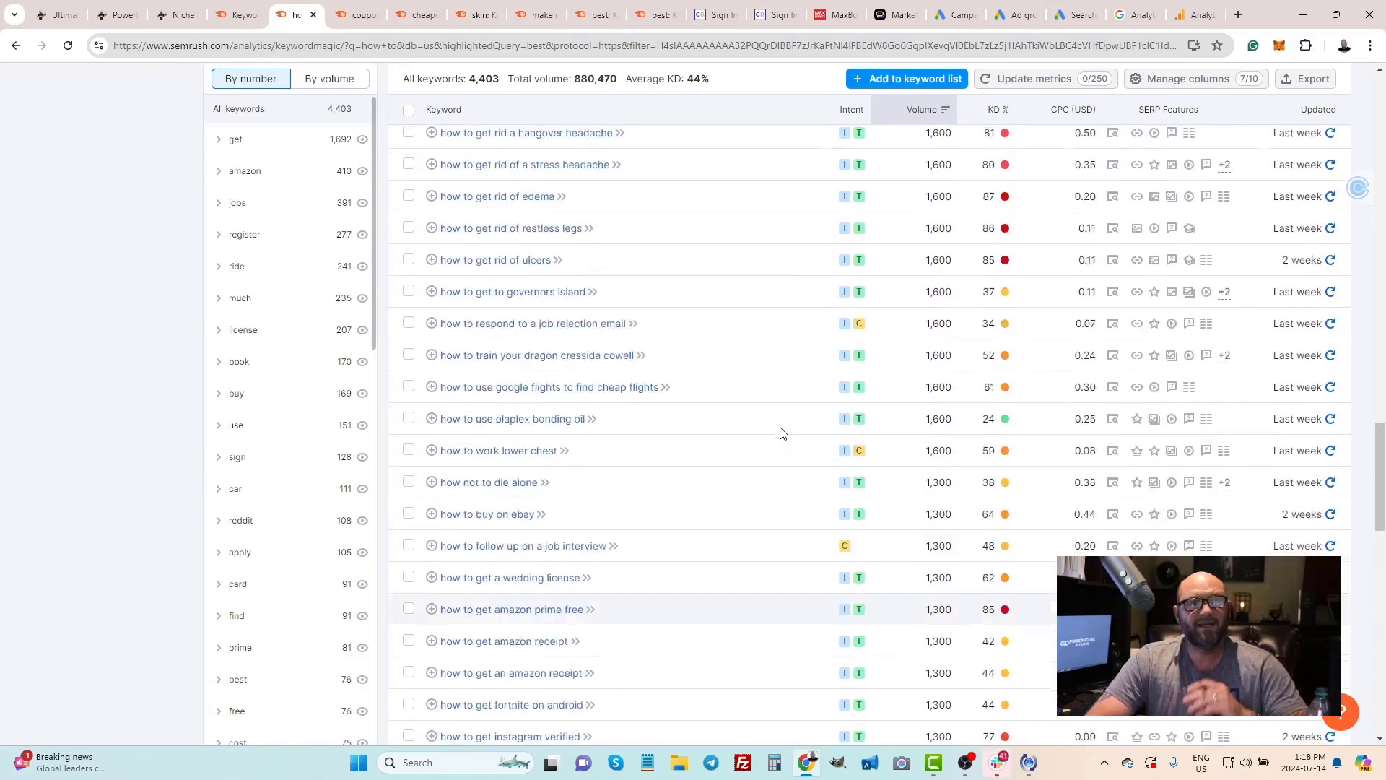
pyautogui.scroll(15, 780, 432)
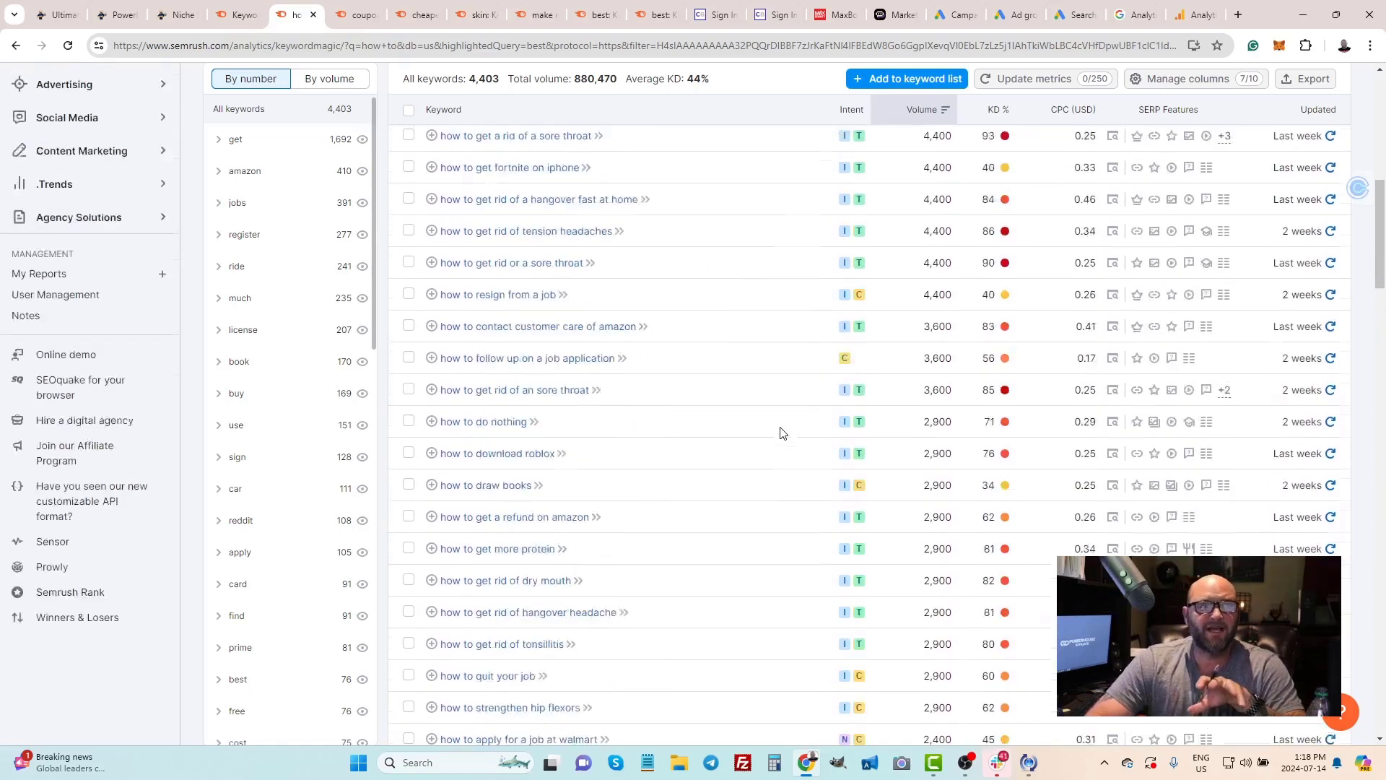
pyautogui.scroll(2, 779, 432)
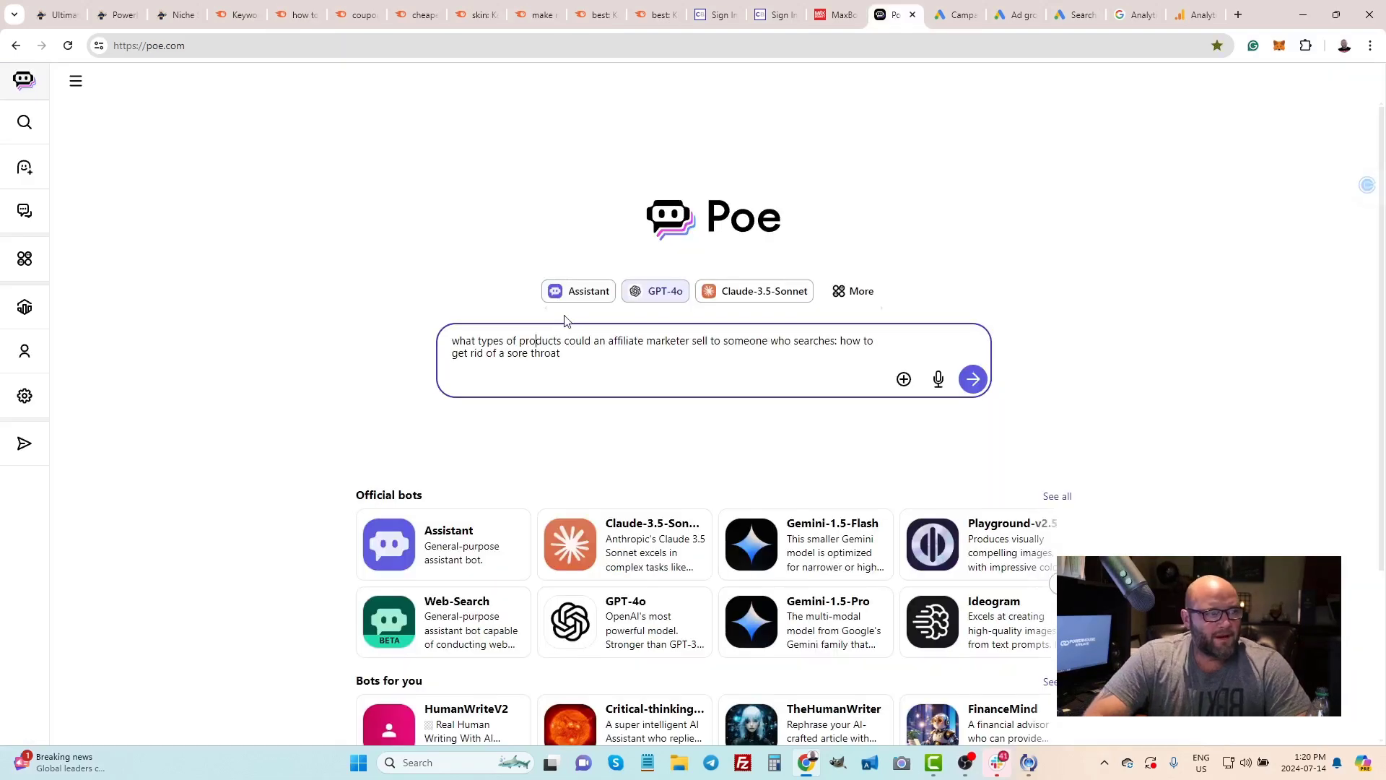
pyautogui.click(684, 297)
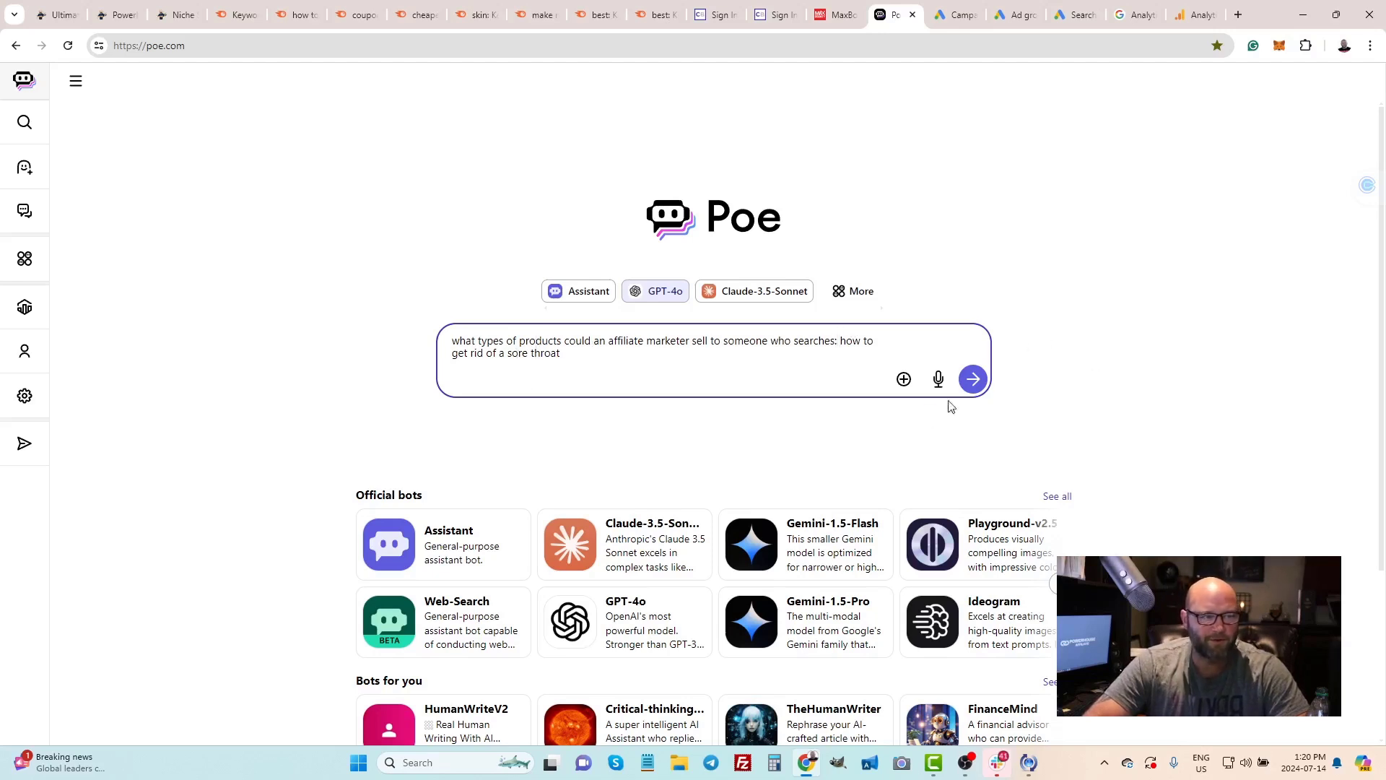
pyautogui.click(972, 380)
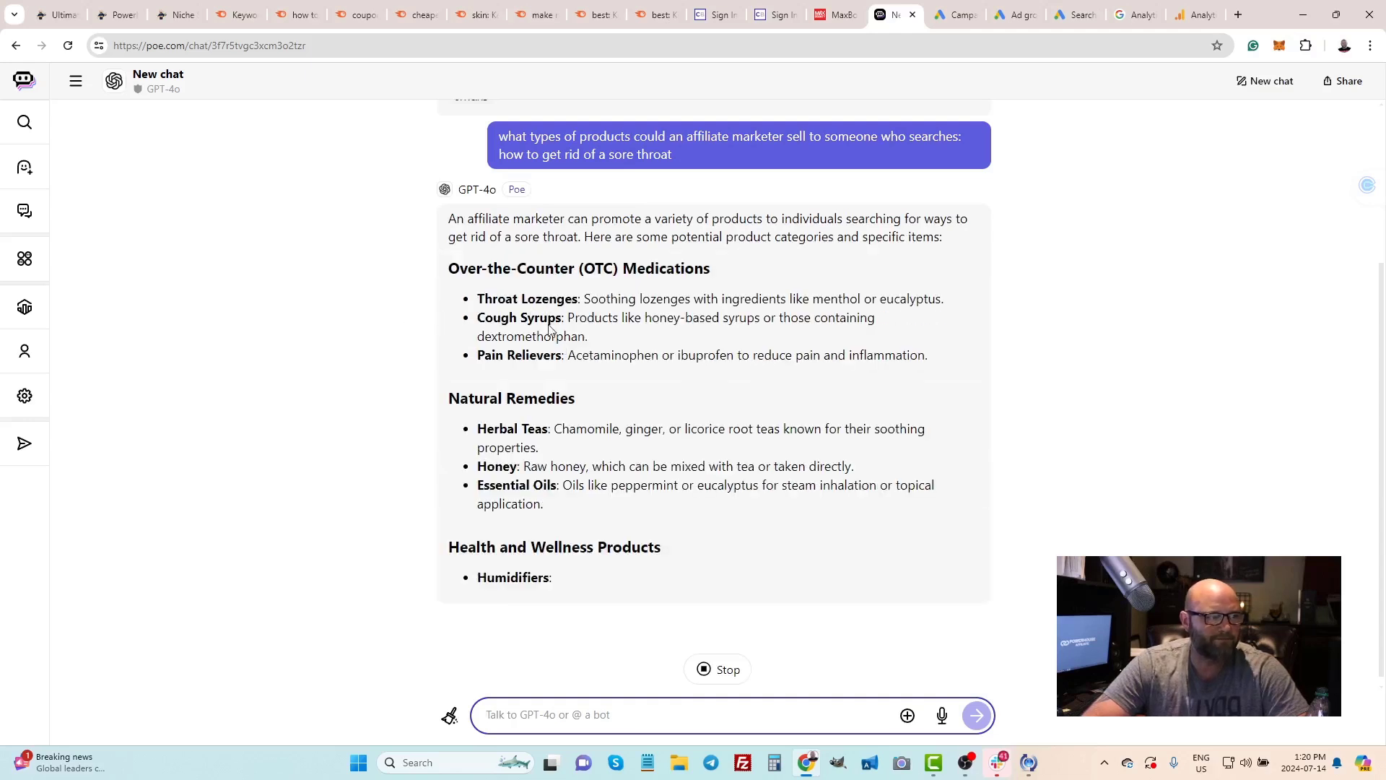
pyautogui.moveTo(507, 356); pyautogui.dragTo(691, 359)
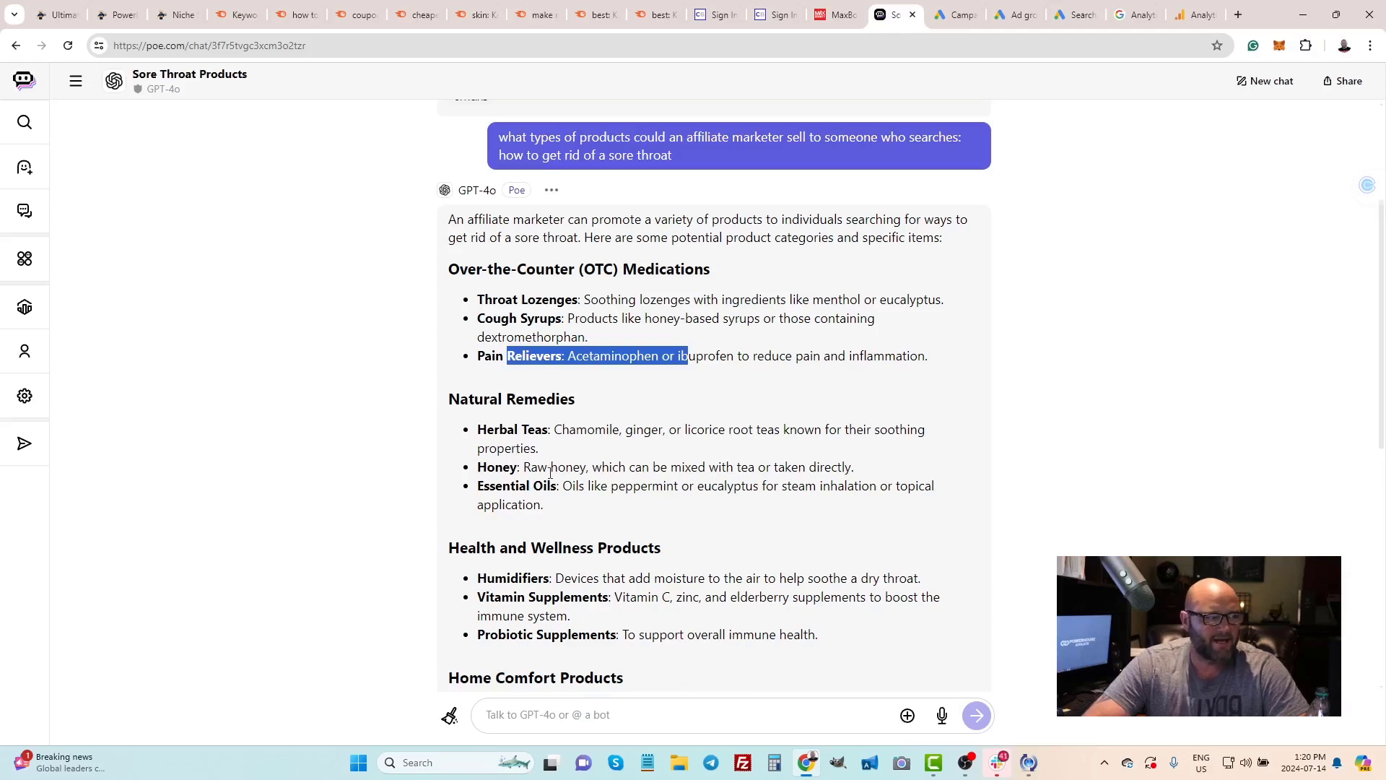
pyautogui.scroll(-1, 534, 487)
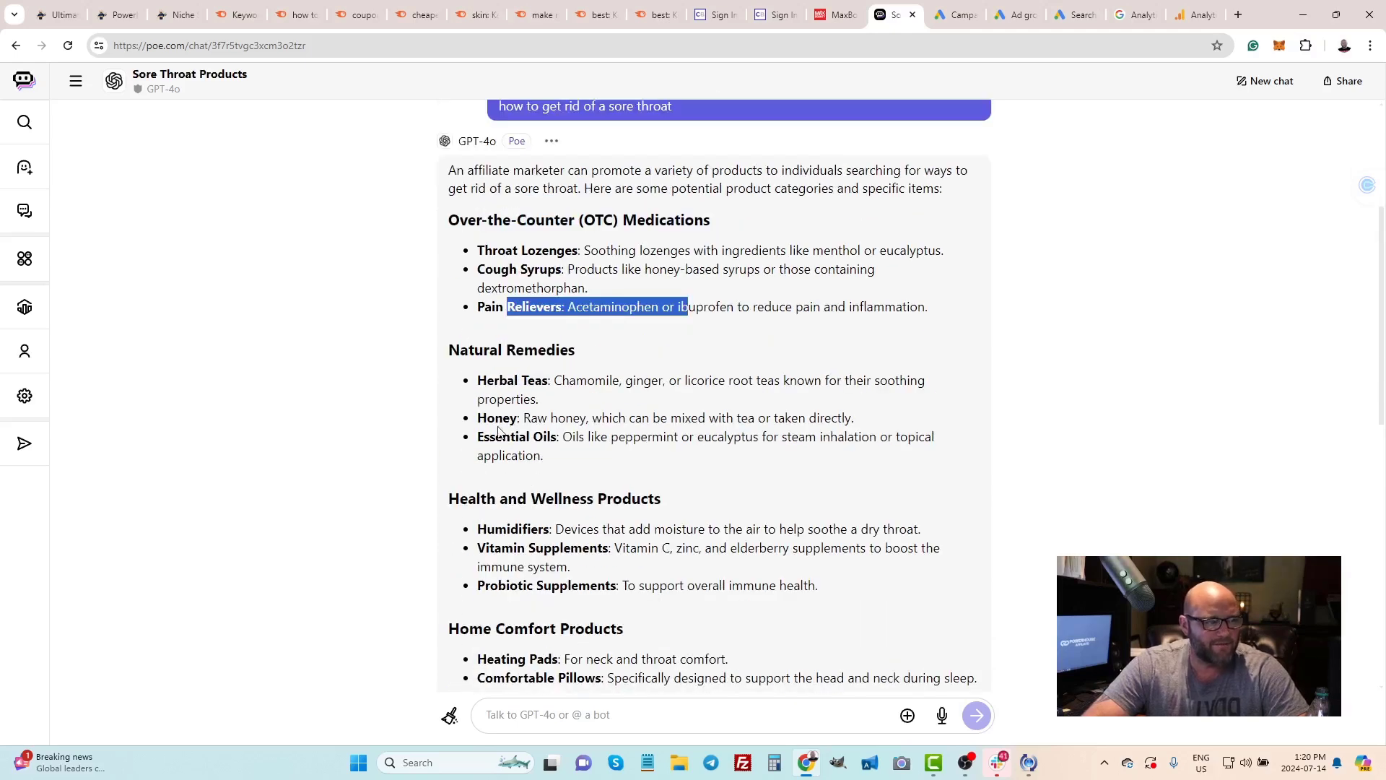
pyautogui.scroll(-8, 498, 431)
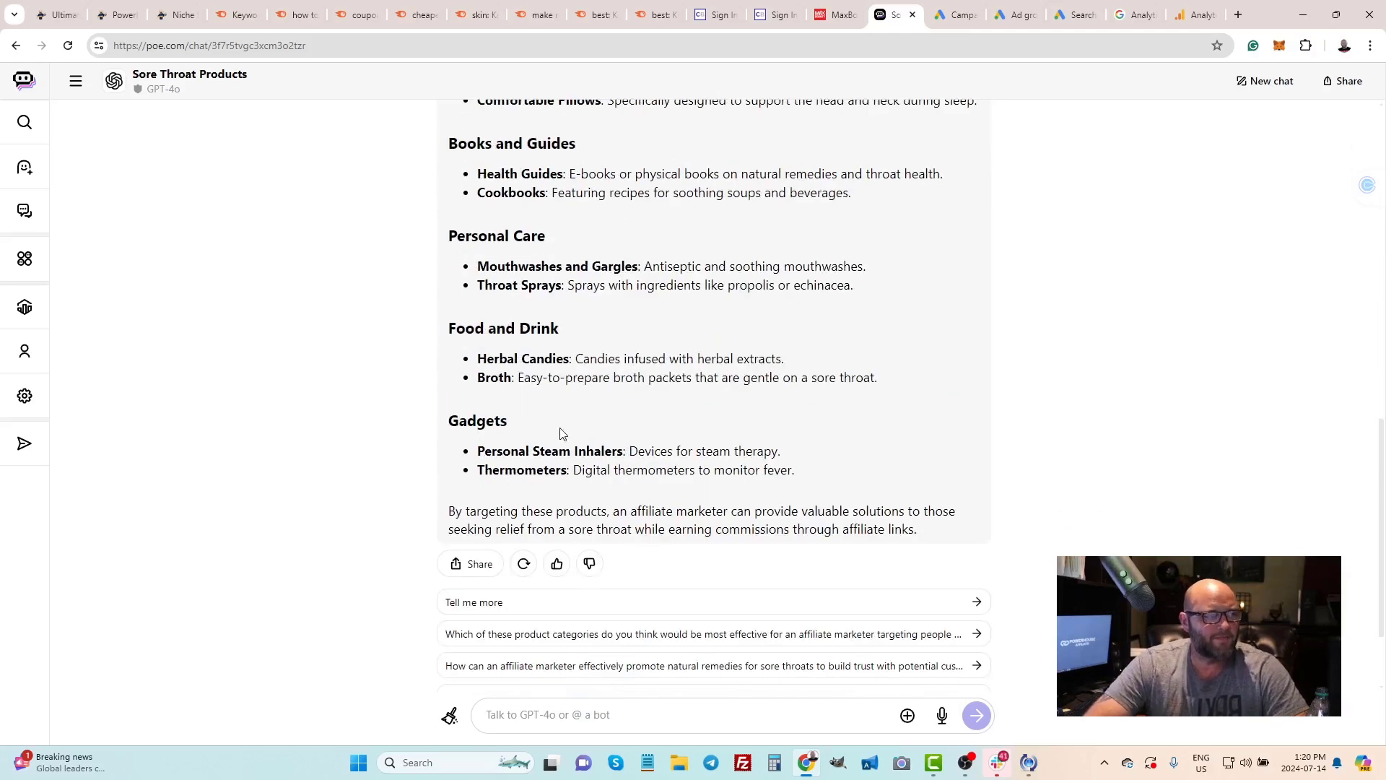
pyautogui.scroll(4, 563, 433)
pyautogui.moveTo(495, 464); pyautogui.dragTo(686, 484)
# Open the ClickBank Marketplace and scan its offer categories and top, new and saved offers
pyautogui.click(799, 20)
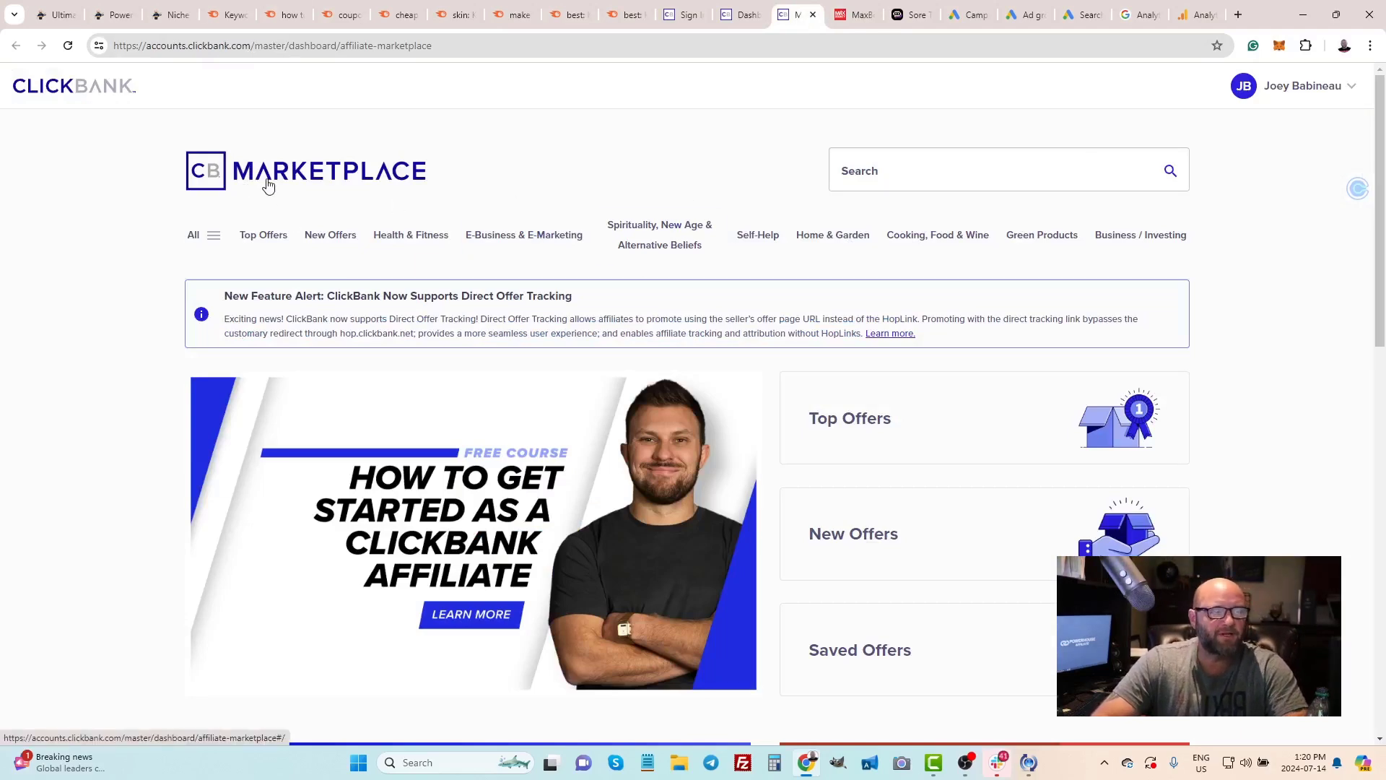
pyautogui.scroll(-9, 267, 185)
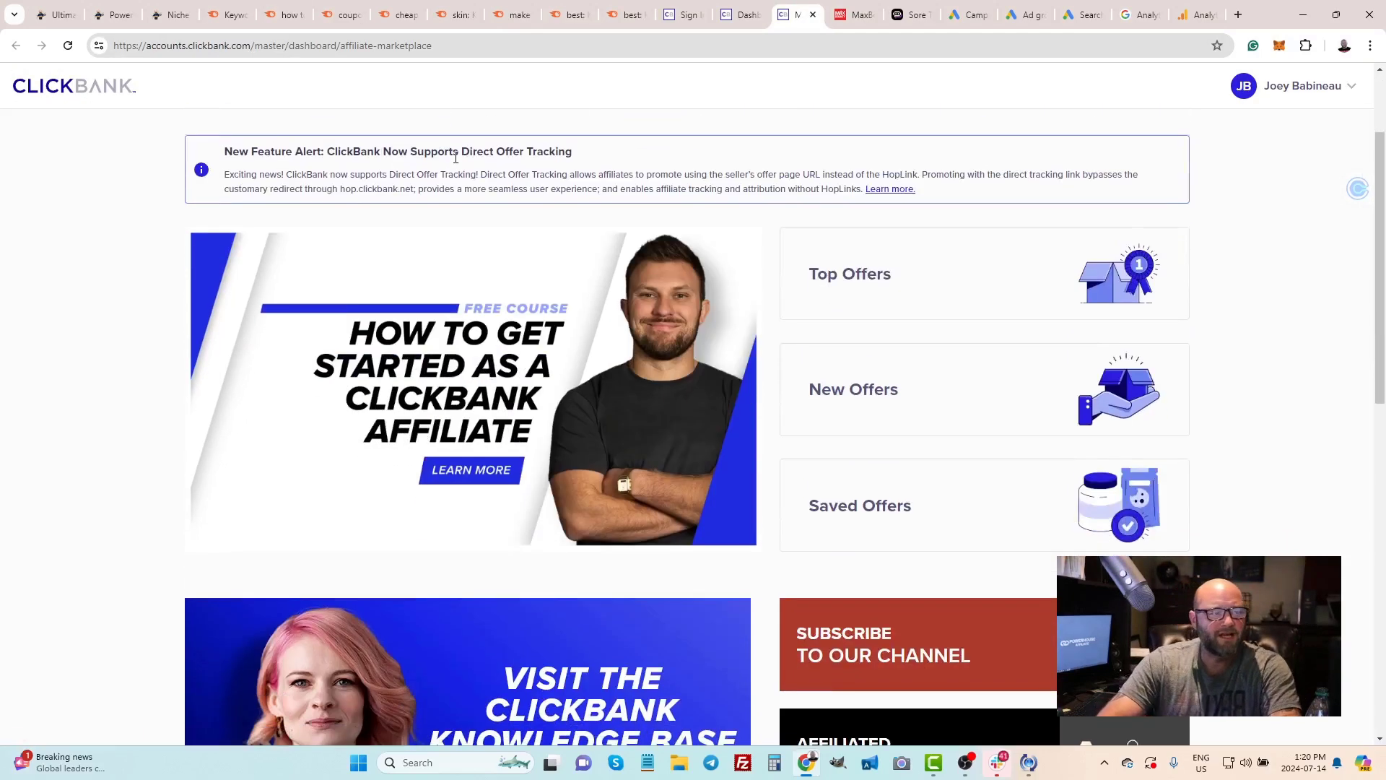
pyautogui.scroll(10, 722, 208)
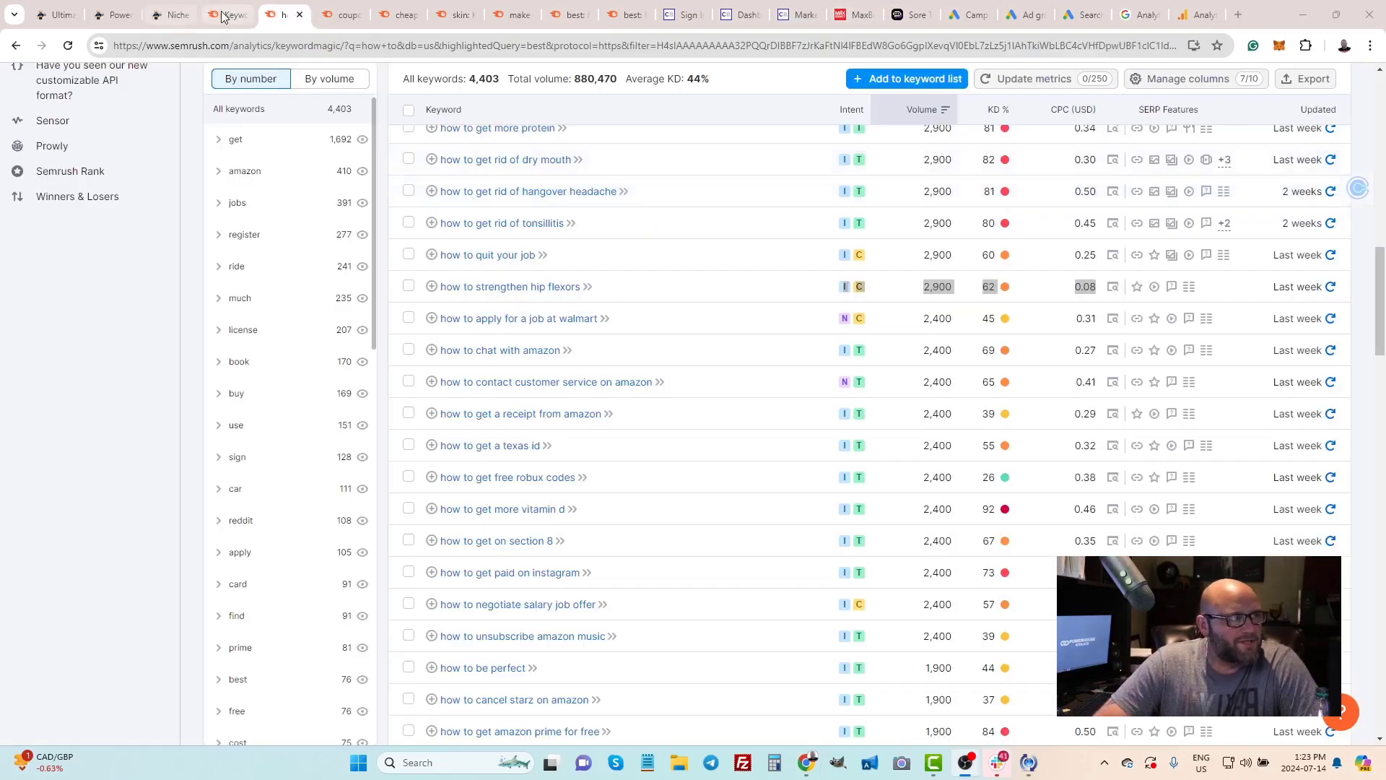
# Review the 20,670 filtered 'coupon' keywords, led by 'michaels coupon' at 368,000 volume
pyautogui.click(327, 15)
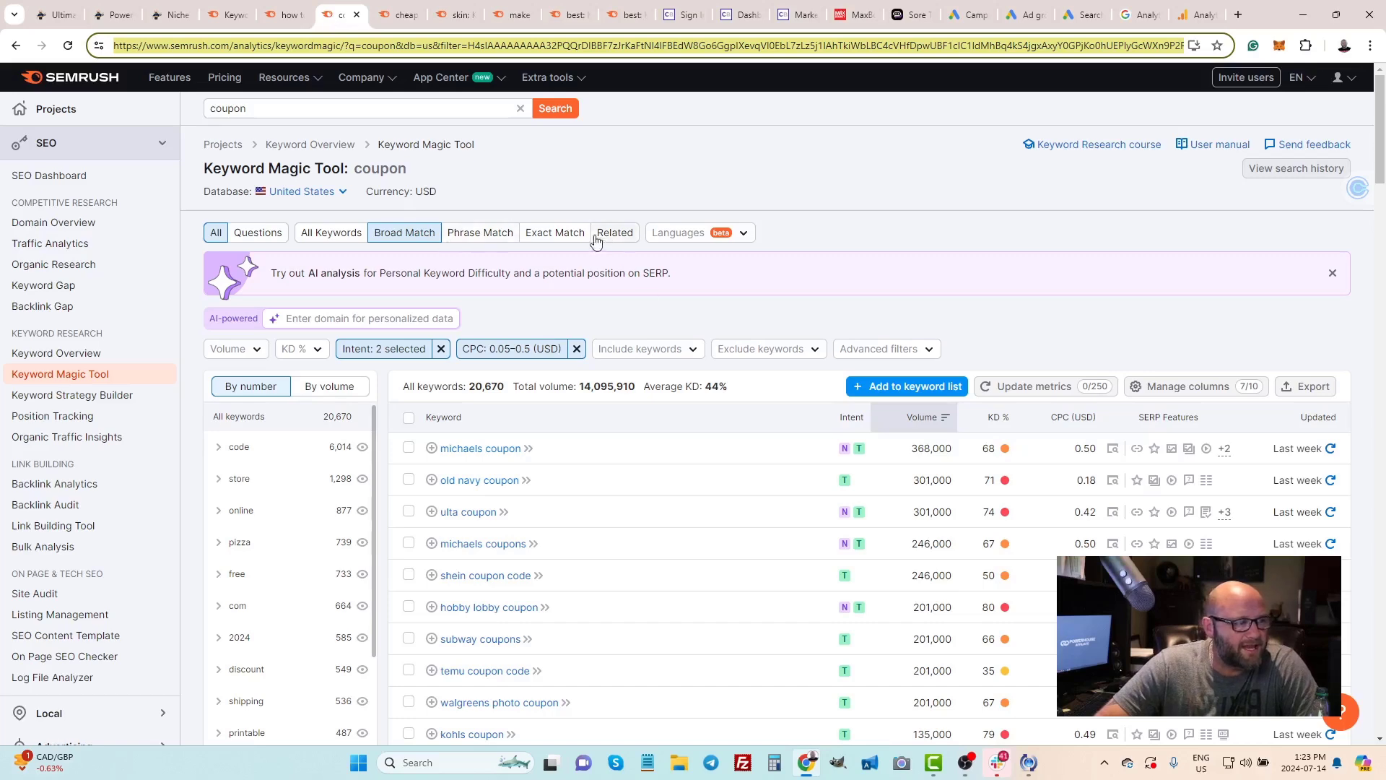
pyautogui.scroll(-2, 687, 396)
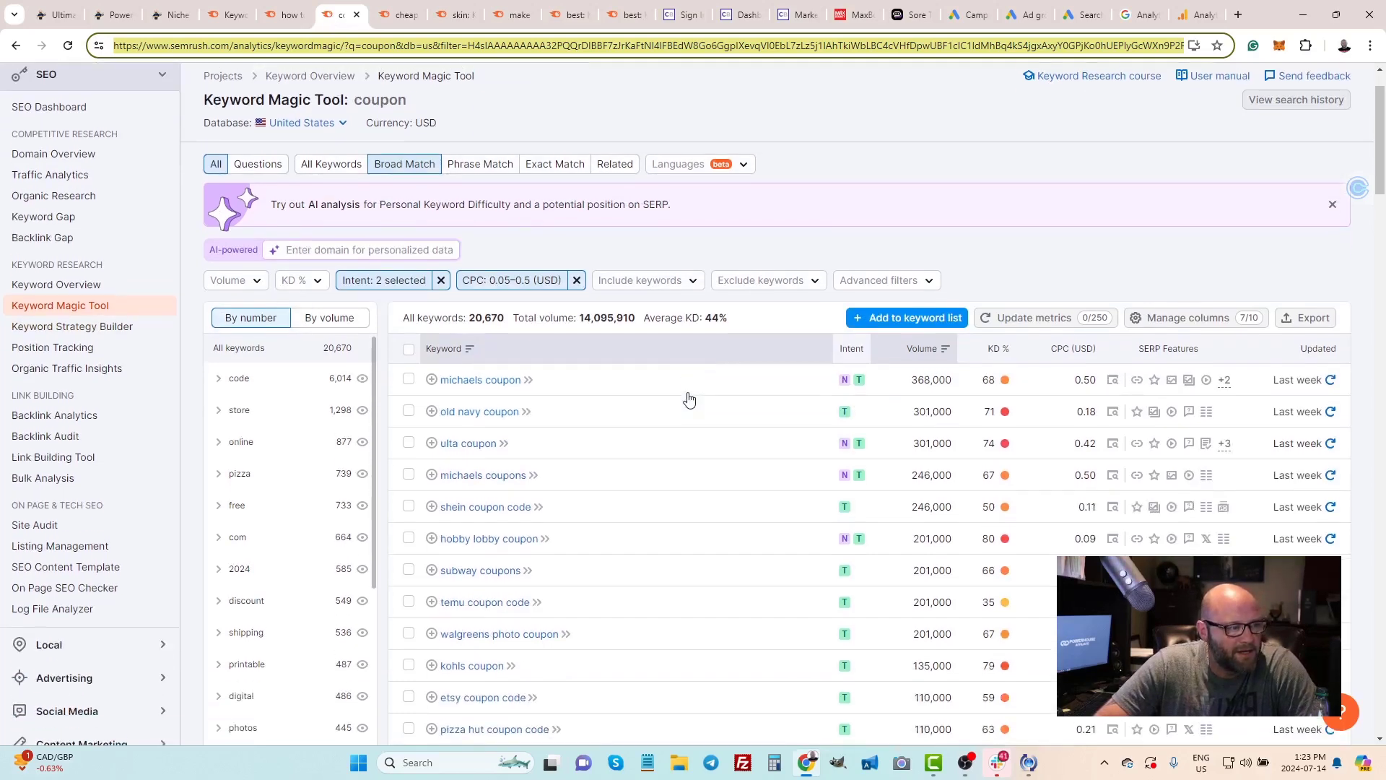
pyautogui.scroll(-2, 686, 390)
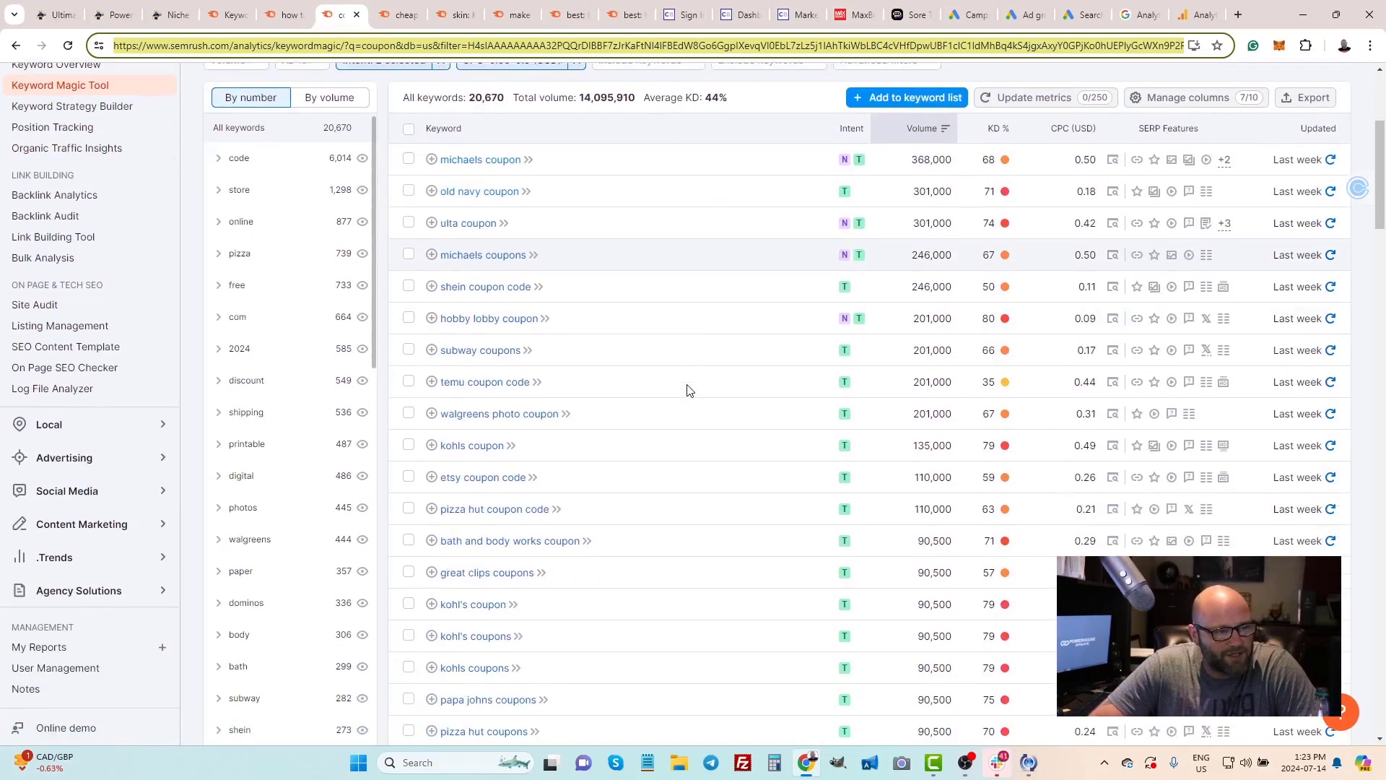
pyautogui.scroll(1, 687, 390)
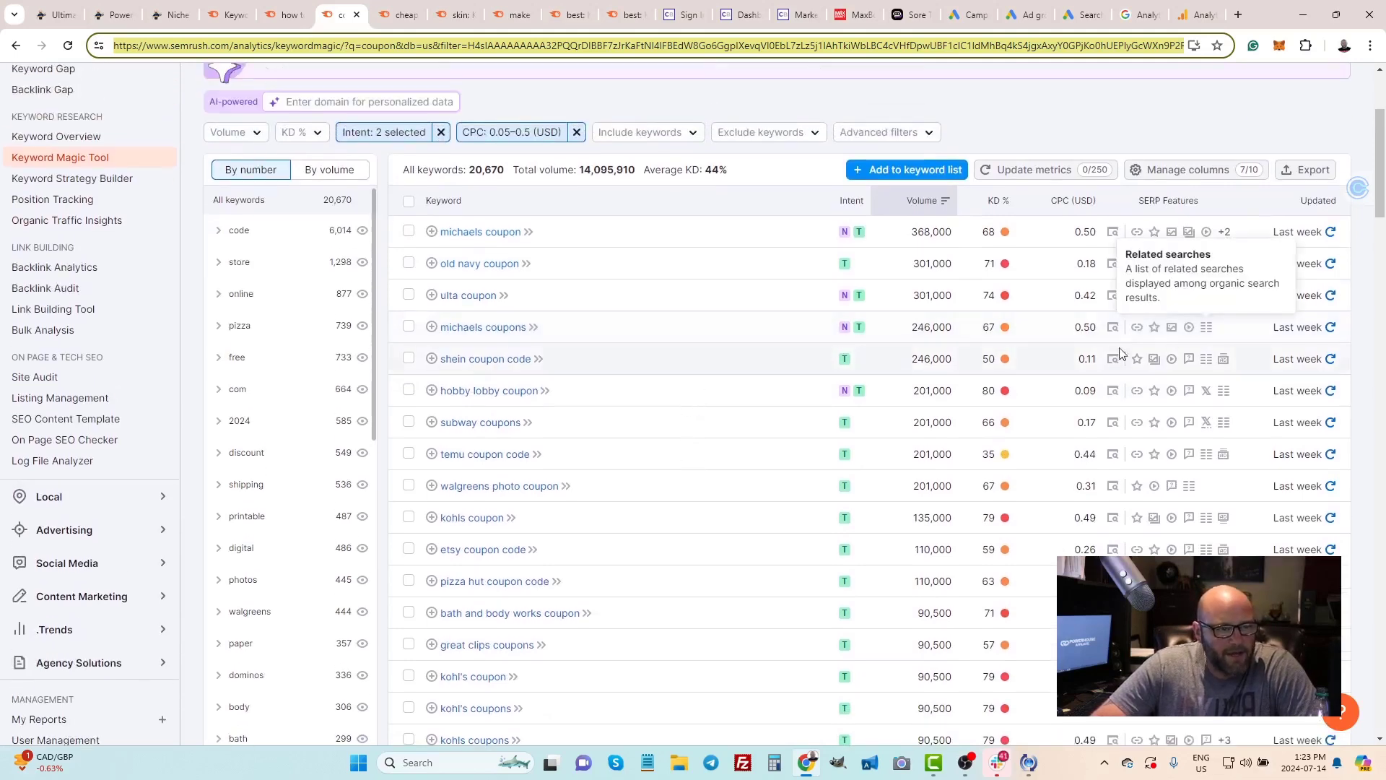
pyautogui.scroll(-2, 1115, 378)
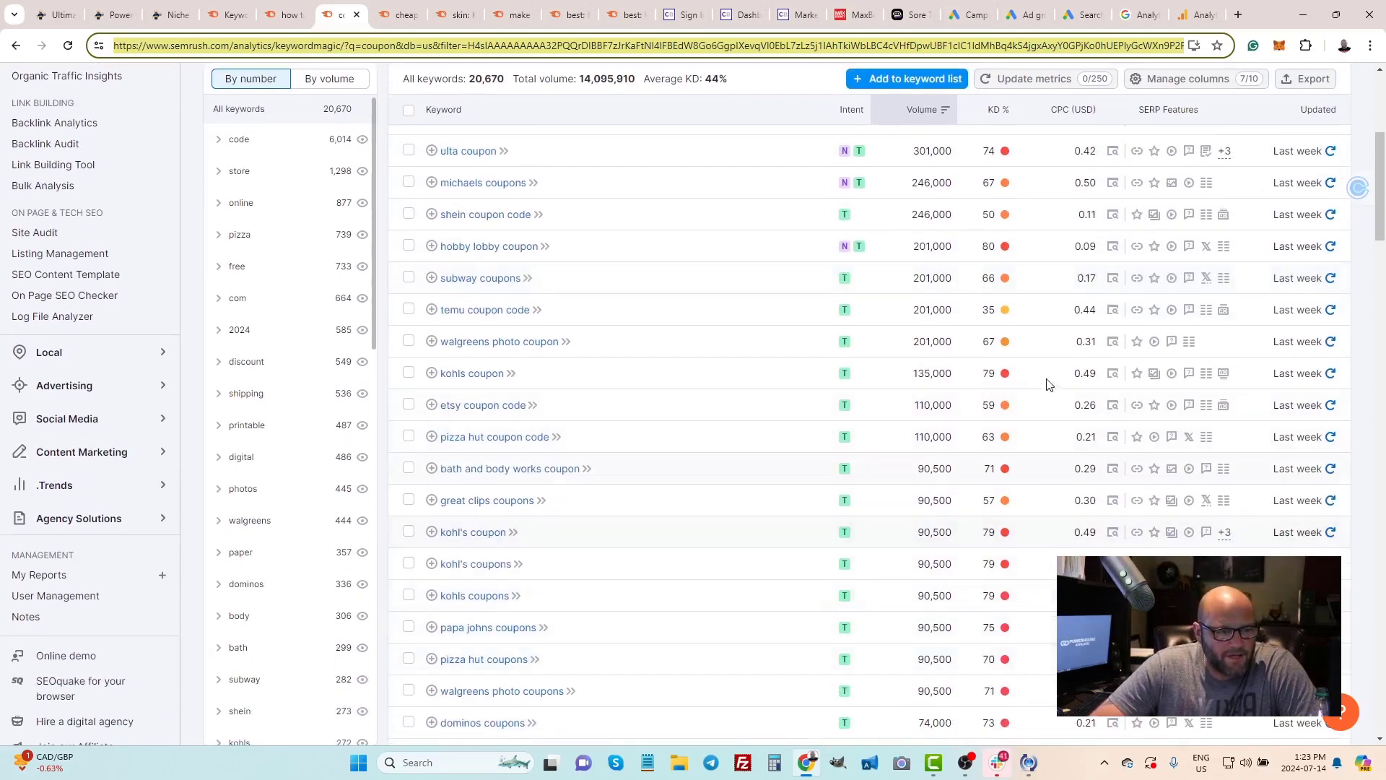
pyautogui.scroll(-2, 549, 231)
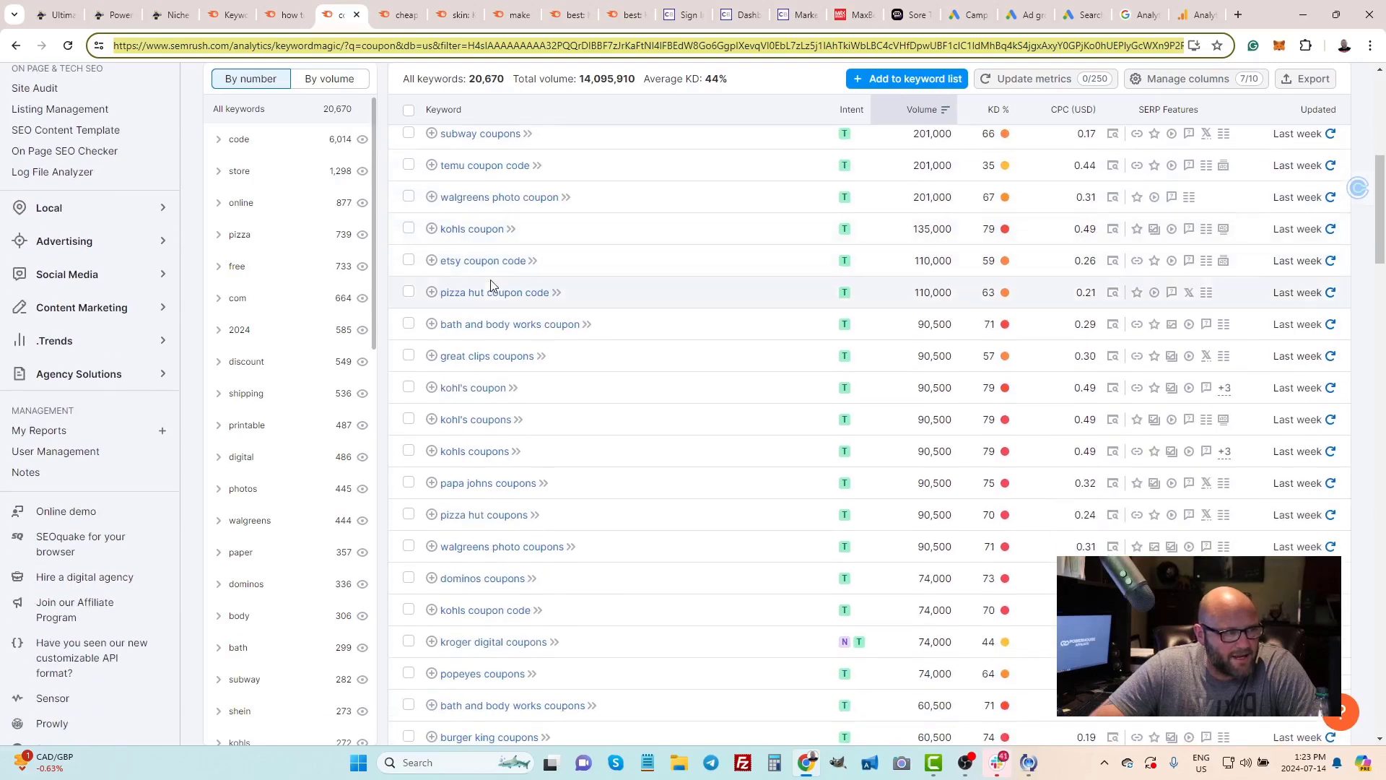
pyautogui.scroll(-2, 488, 310)
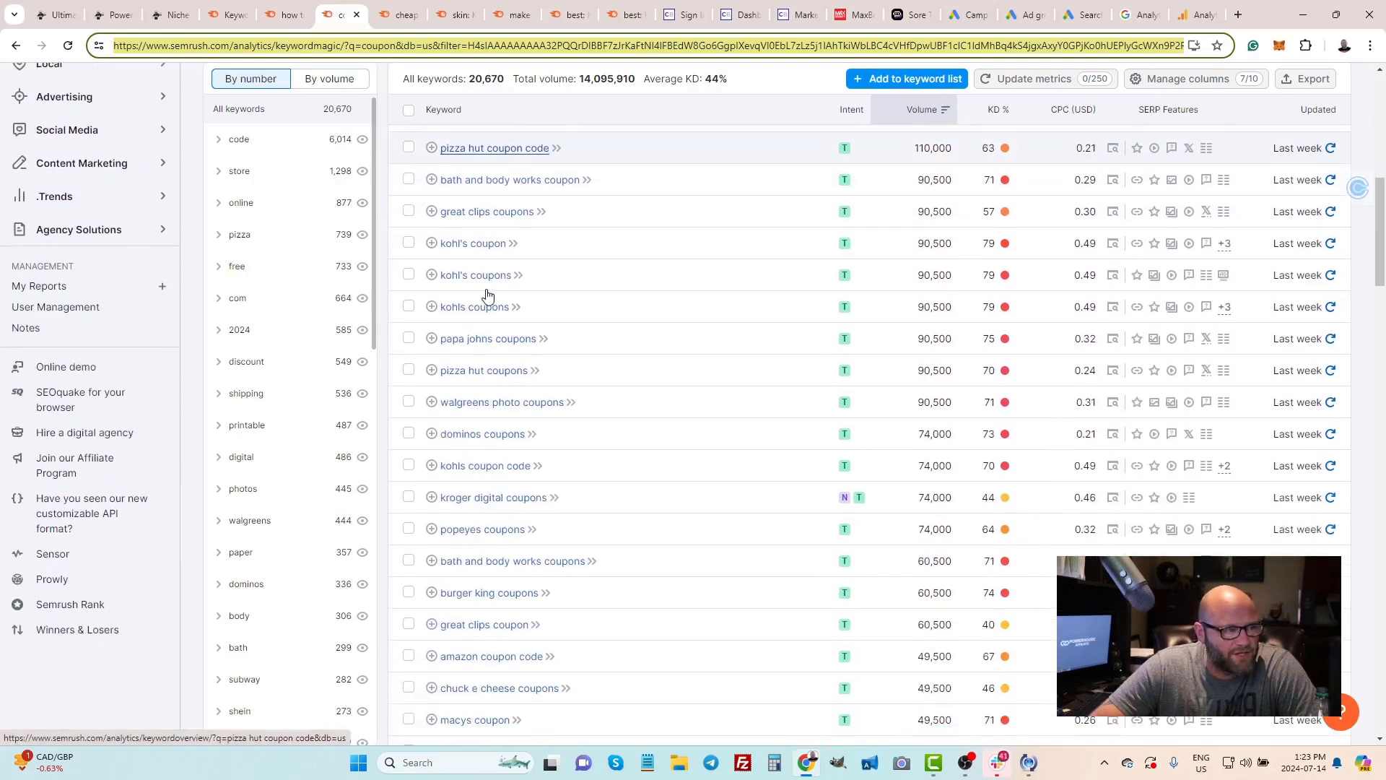
pyautogui.scroll(-5, 488, 296)
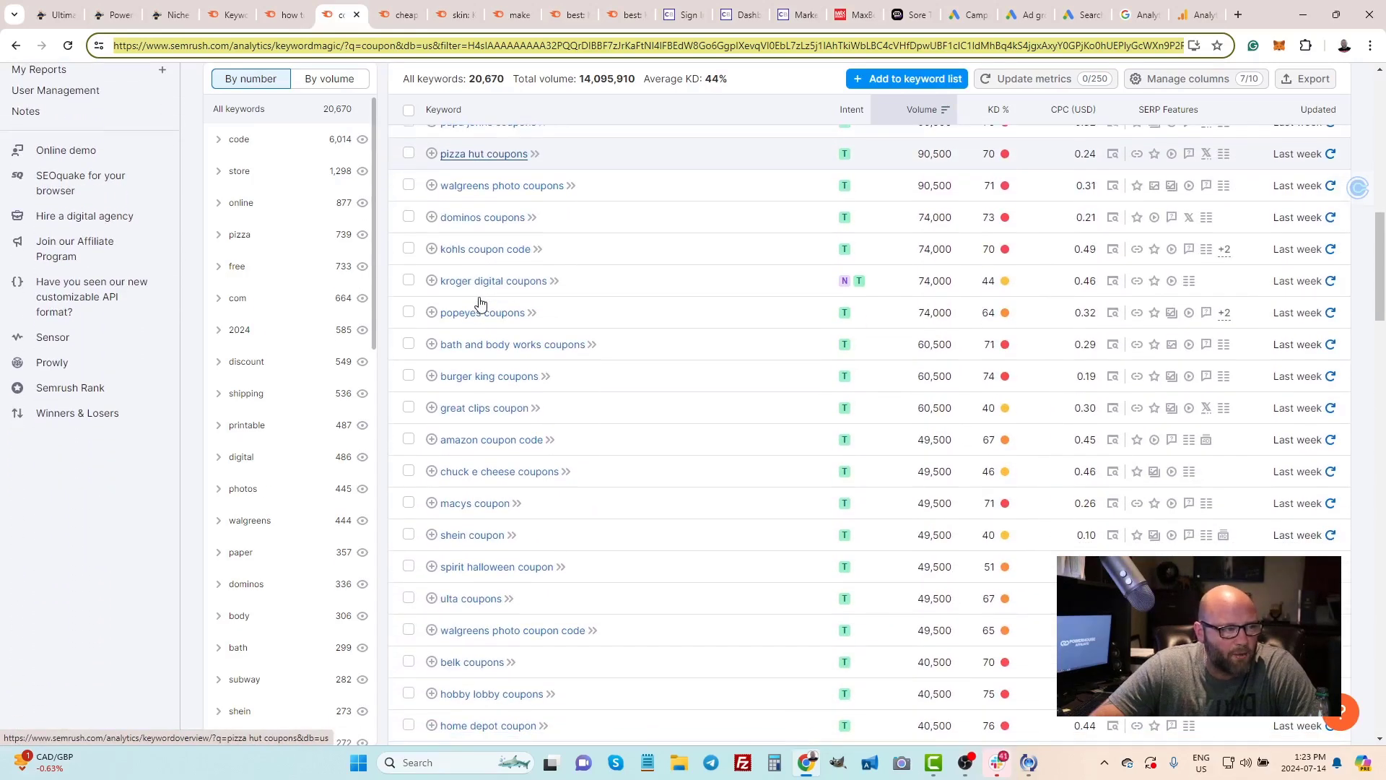
pyautogui.scroll(-4, 478, 307)
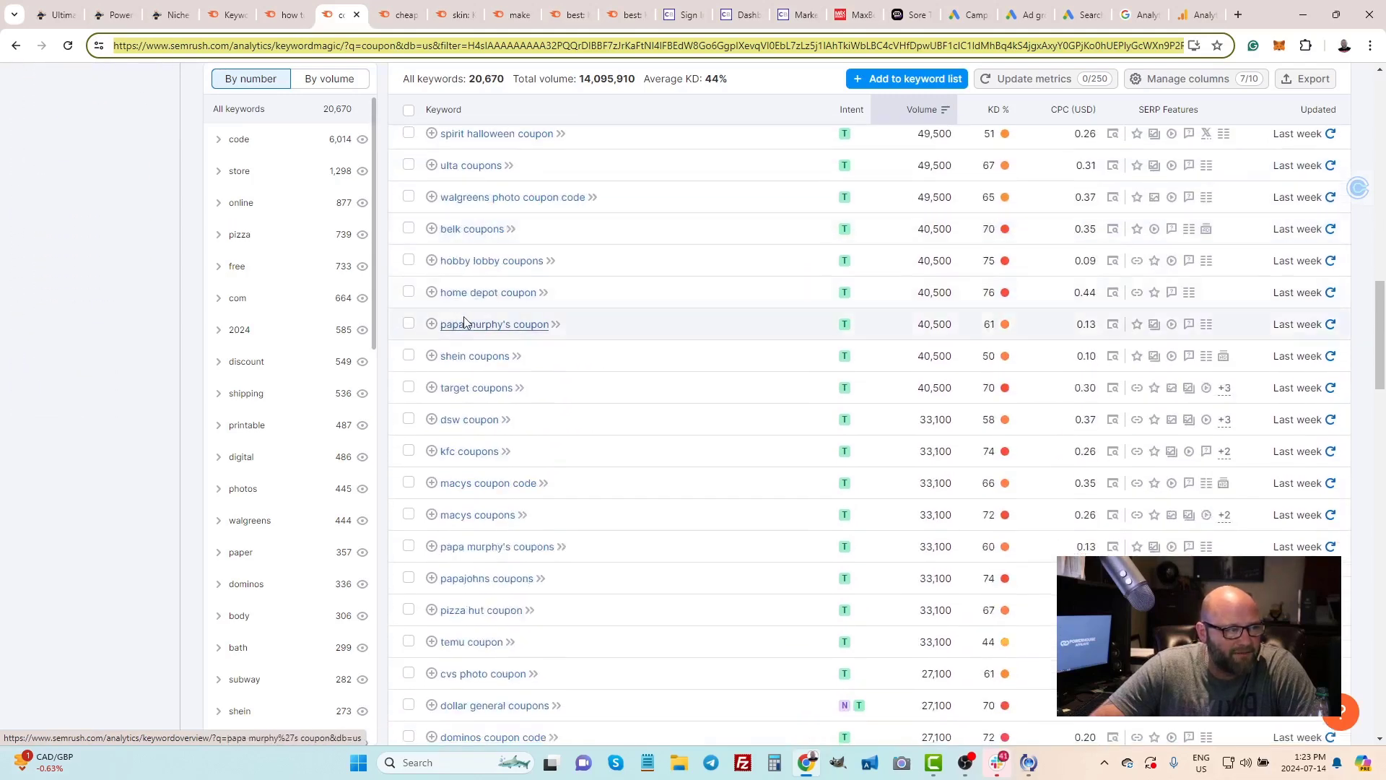
pyautogui.scroll(-3, 478, 322)
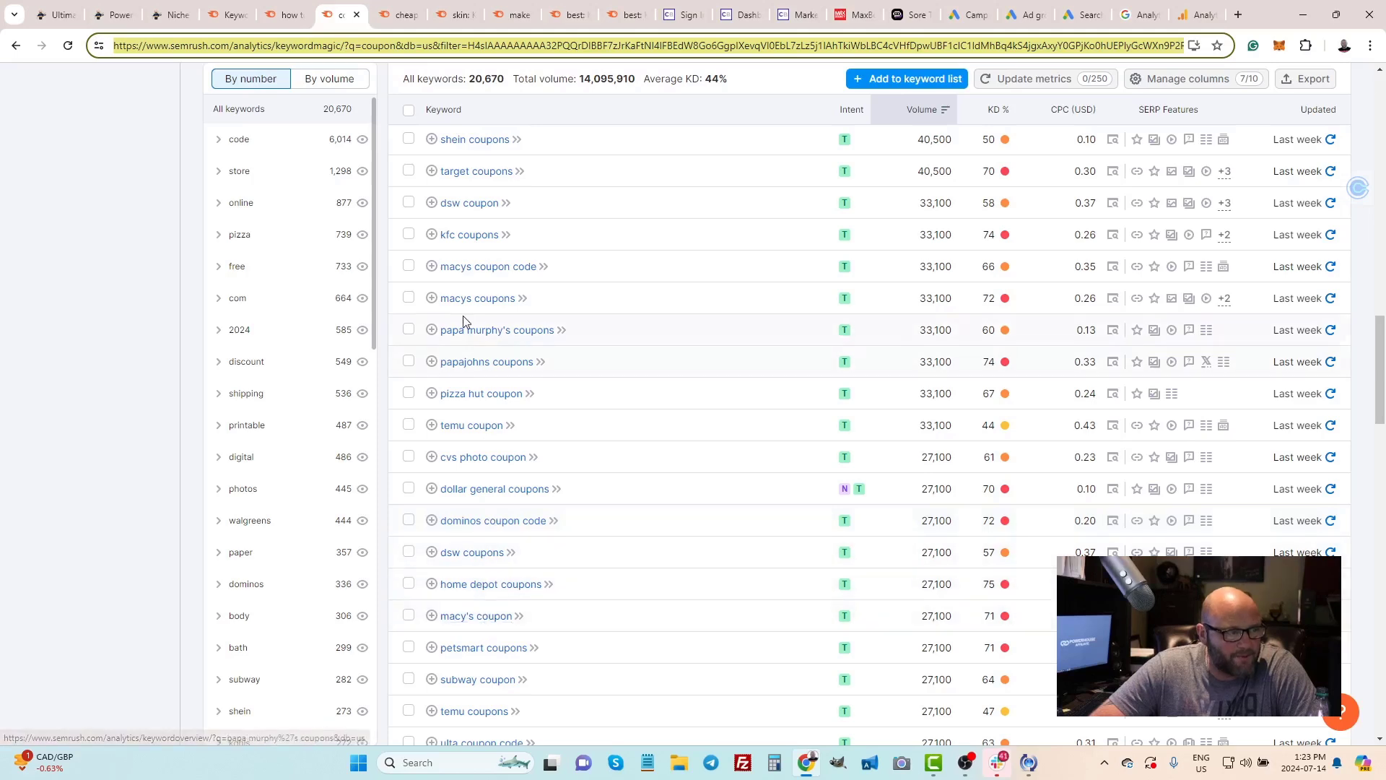
pyautogui.scroll(1, 485, 377)
pyautogui.scroll(10, 485, 377)
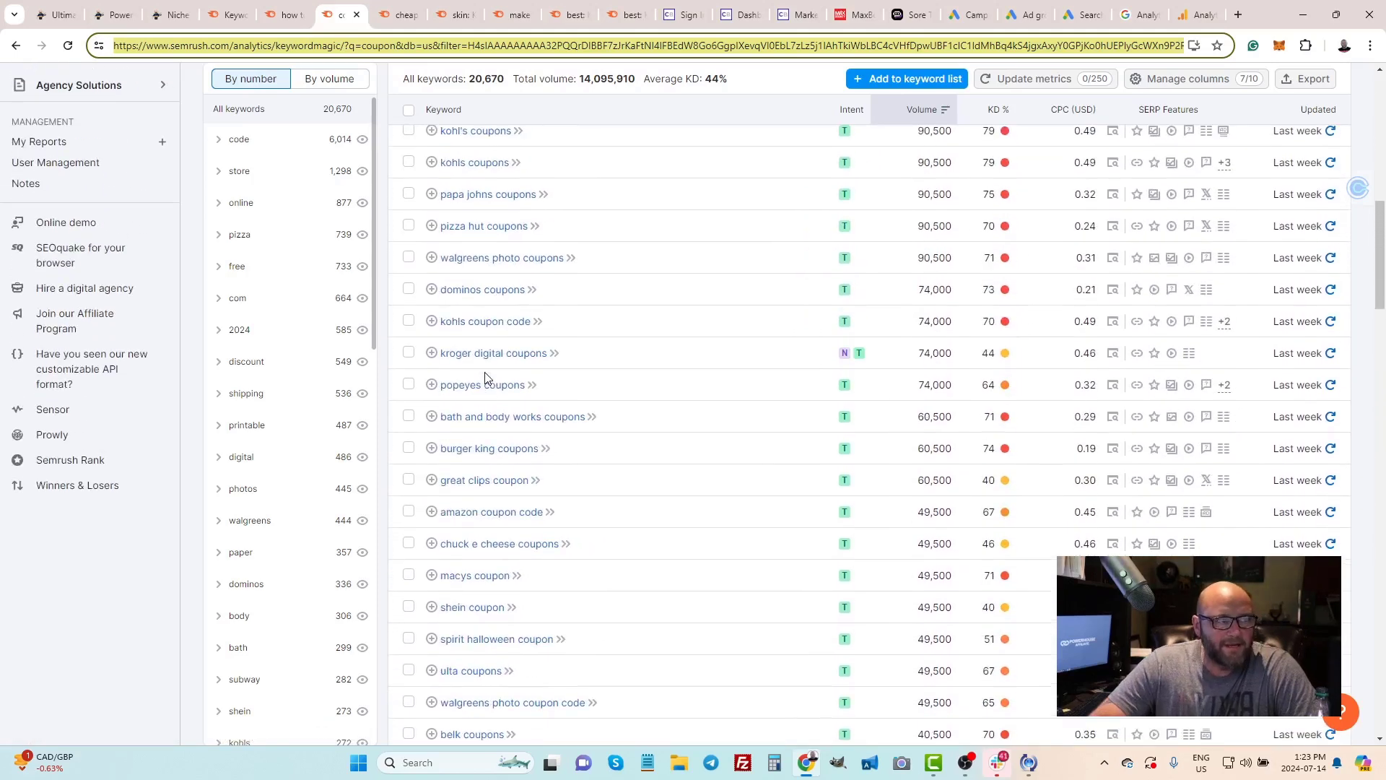
pyautogui.scroll(4, 485, 376)
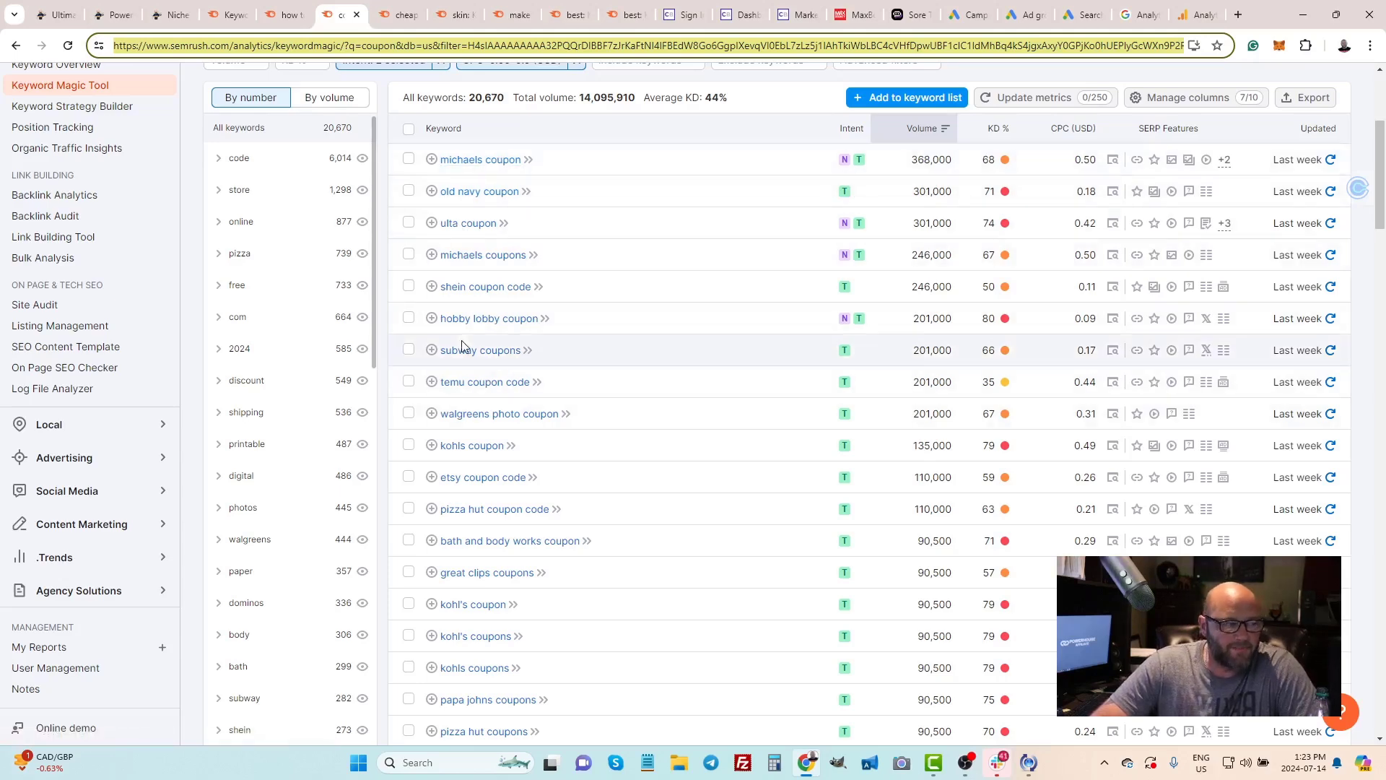
# Filter MaxBounty's campaign search to the Sweepstakes category (363) and browse offers like 'Win a PS5 - SOI (AU)'
pyautogui.click(848, 15)
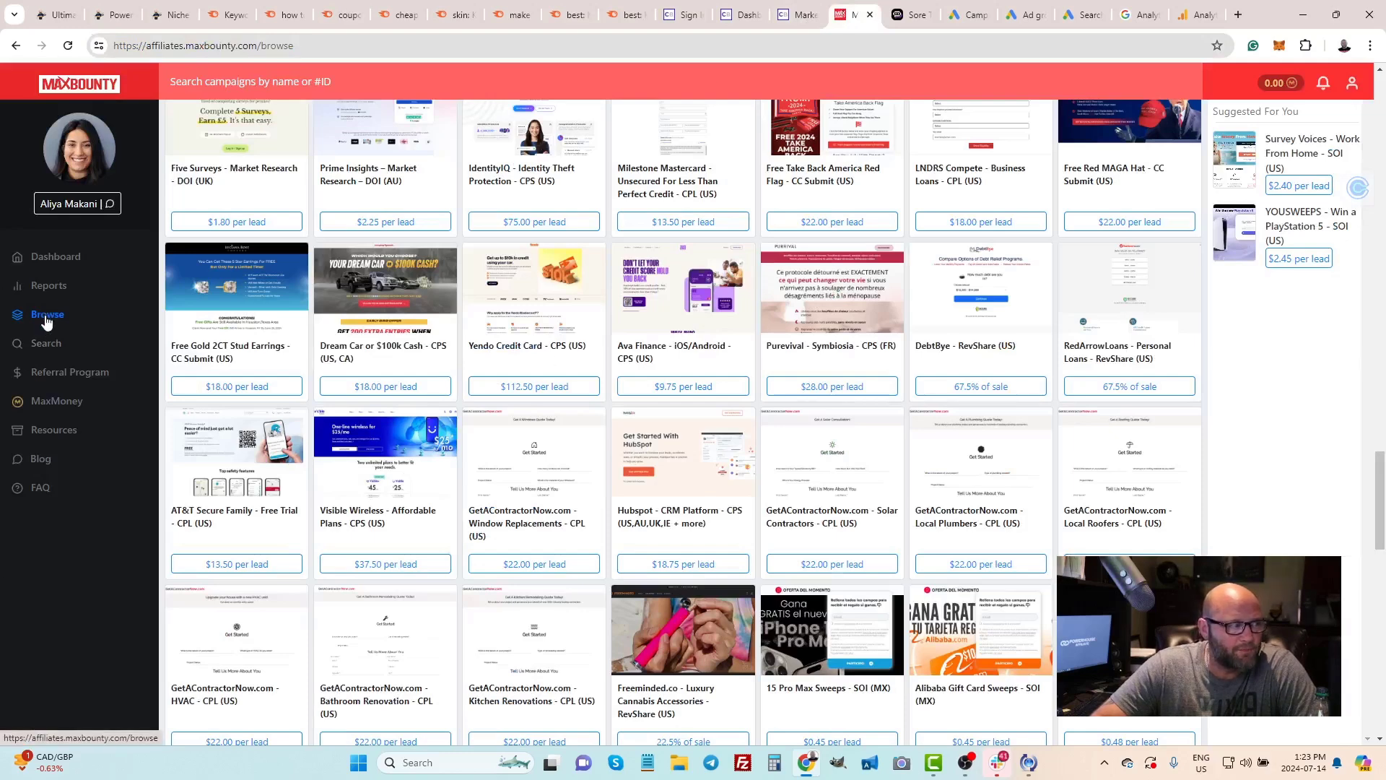
pyautogui.click(52, 348)
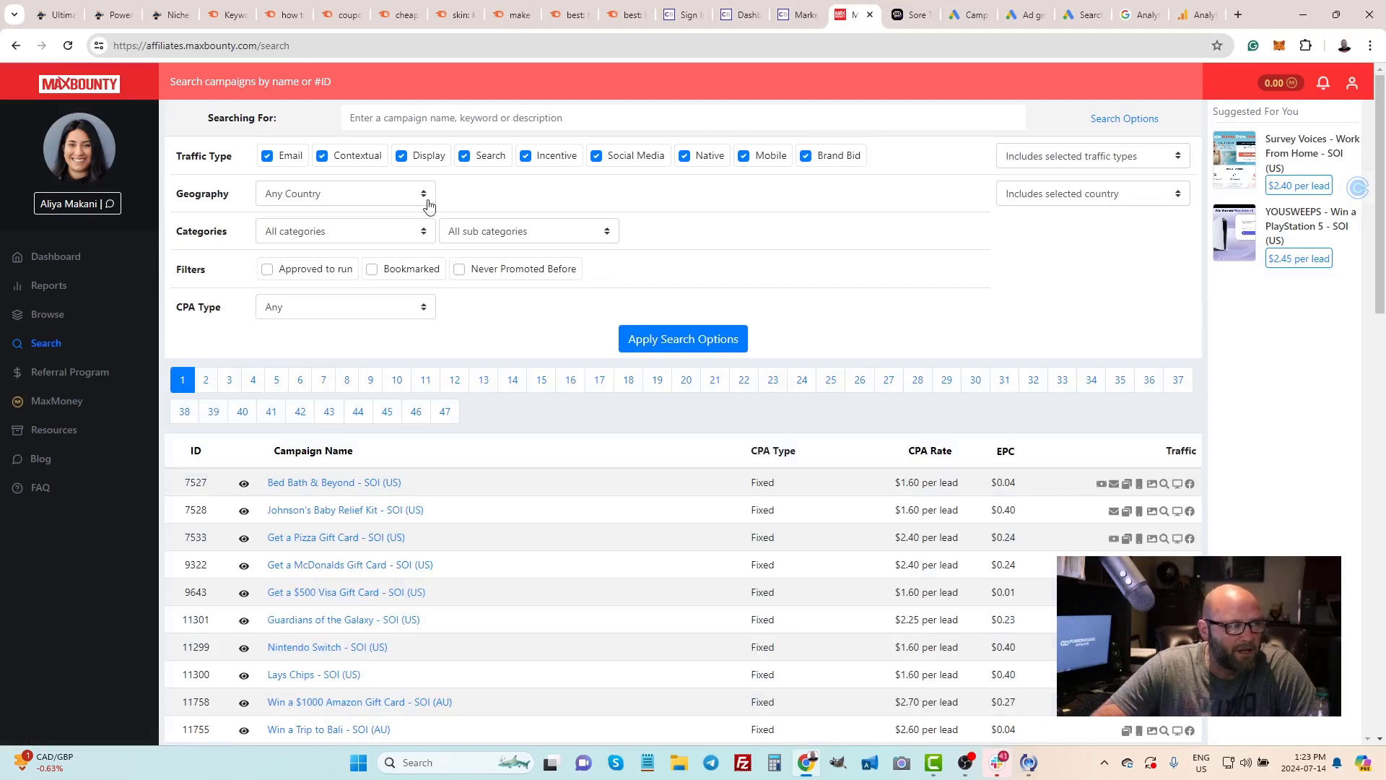
pyautogui.click(309, 239)
pyautogui.scroll(-1, 321, 354)
pyautogui.click(332, 512)
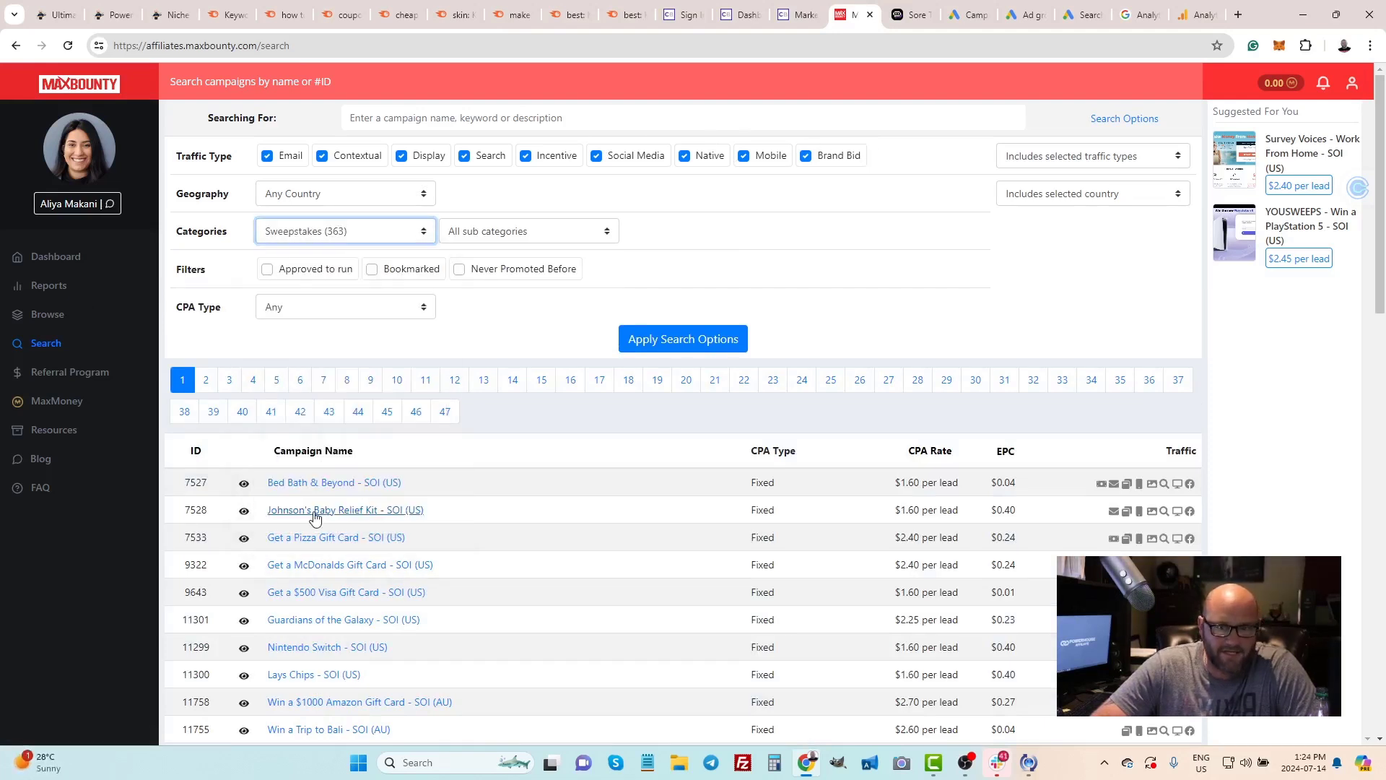
pyautogui.click(671, 341)
pyautogui.scroll(-3, 599, 361)
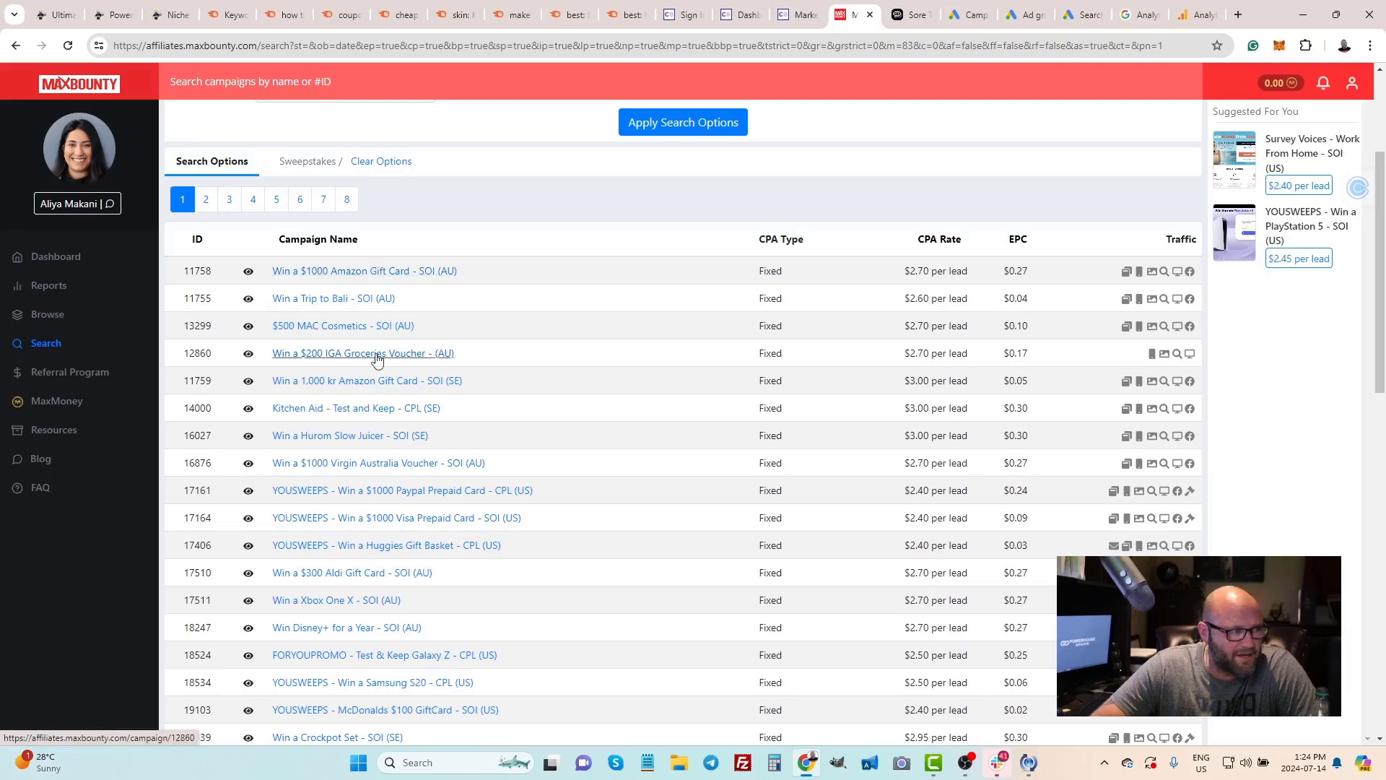
pyautogui.scroll(-6, 364, 428)
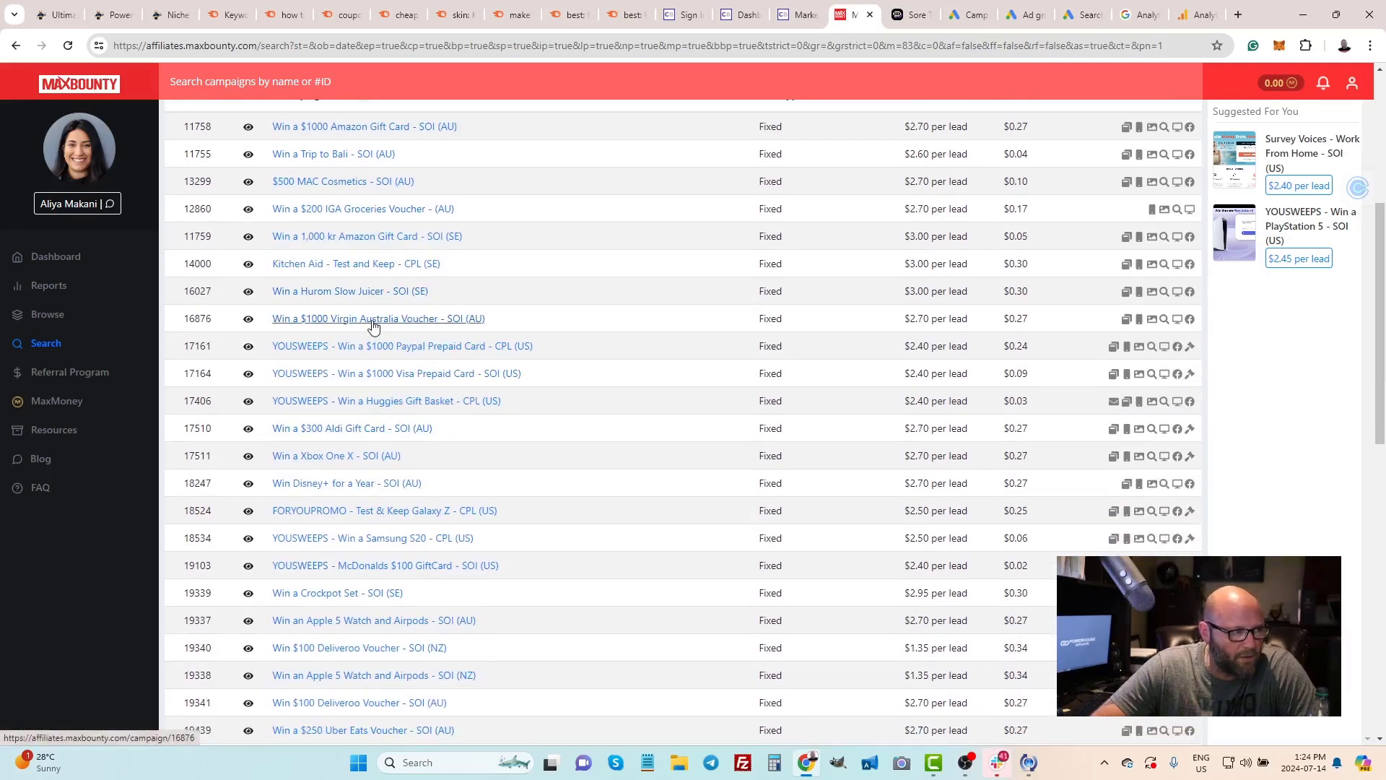
pyautogui.scroll(-7, 365, 343)
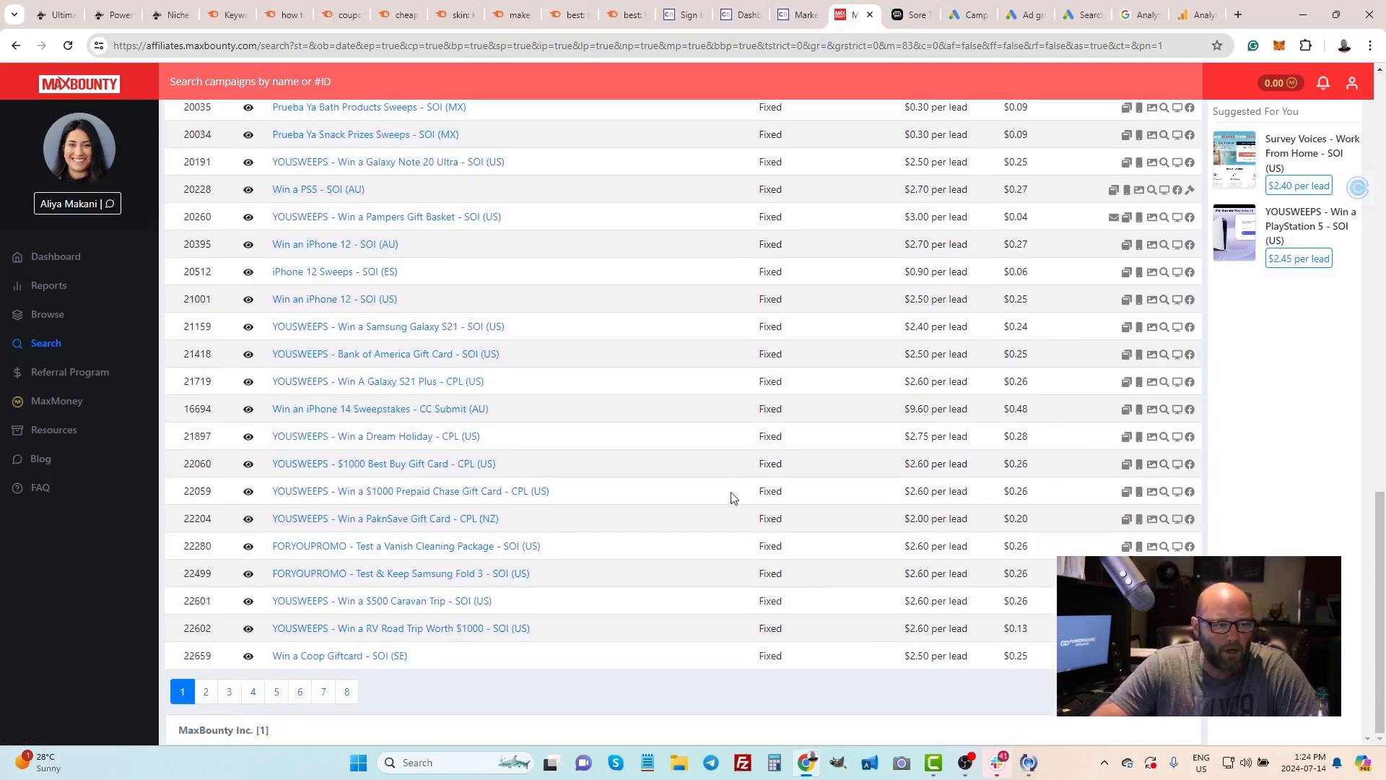
pyautogui.scroll(15, 726, 490)
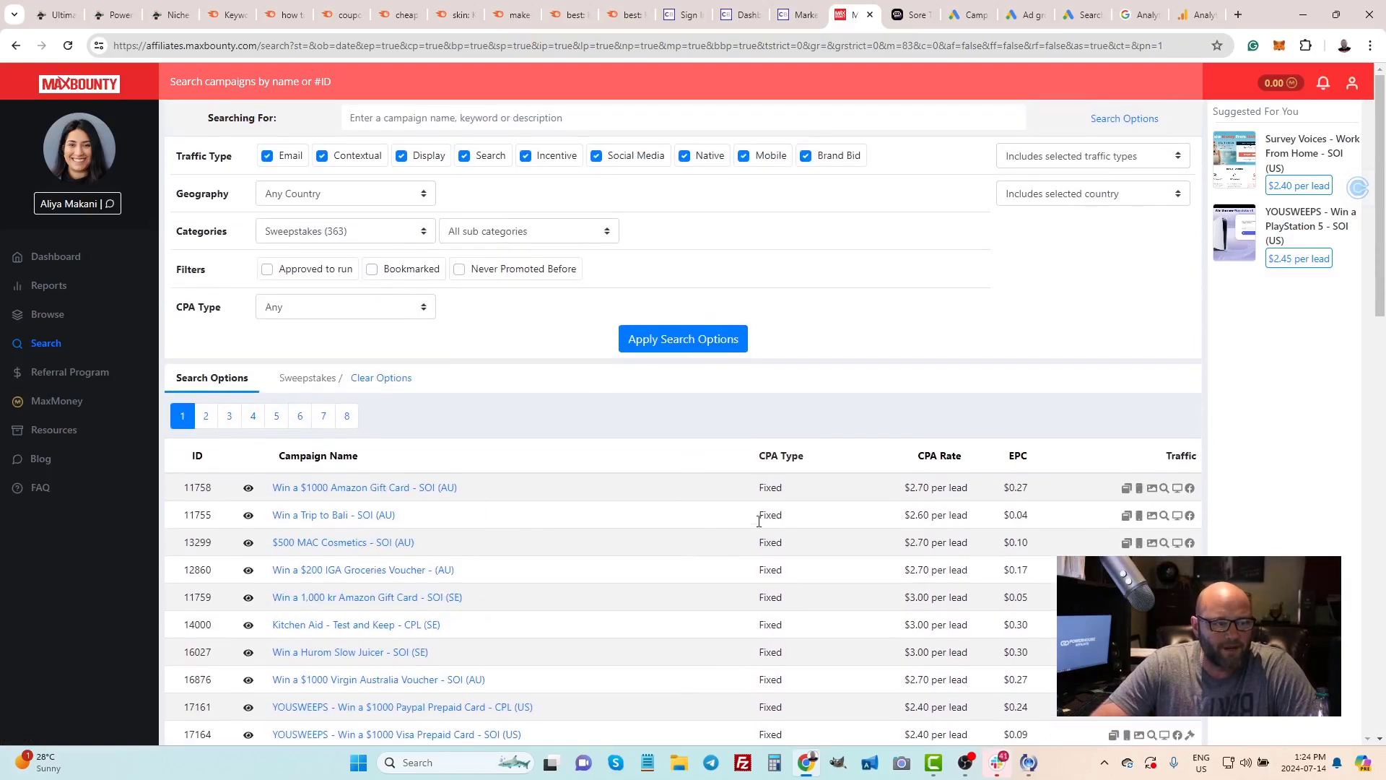
pyautogui.scroll(-5, 754, 527)
pyautogui.scroll(5, 749, 529)
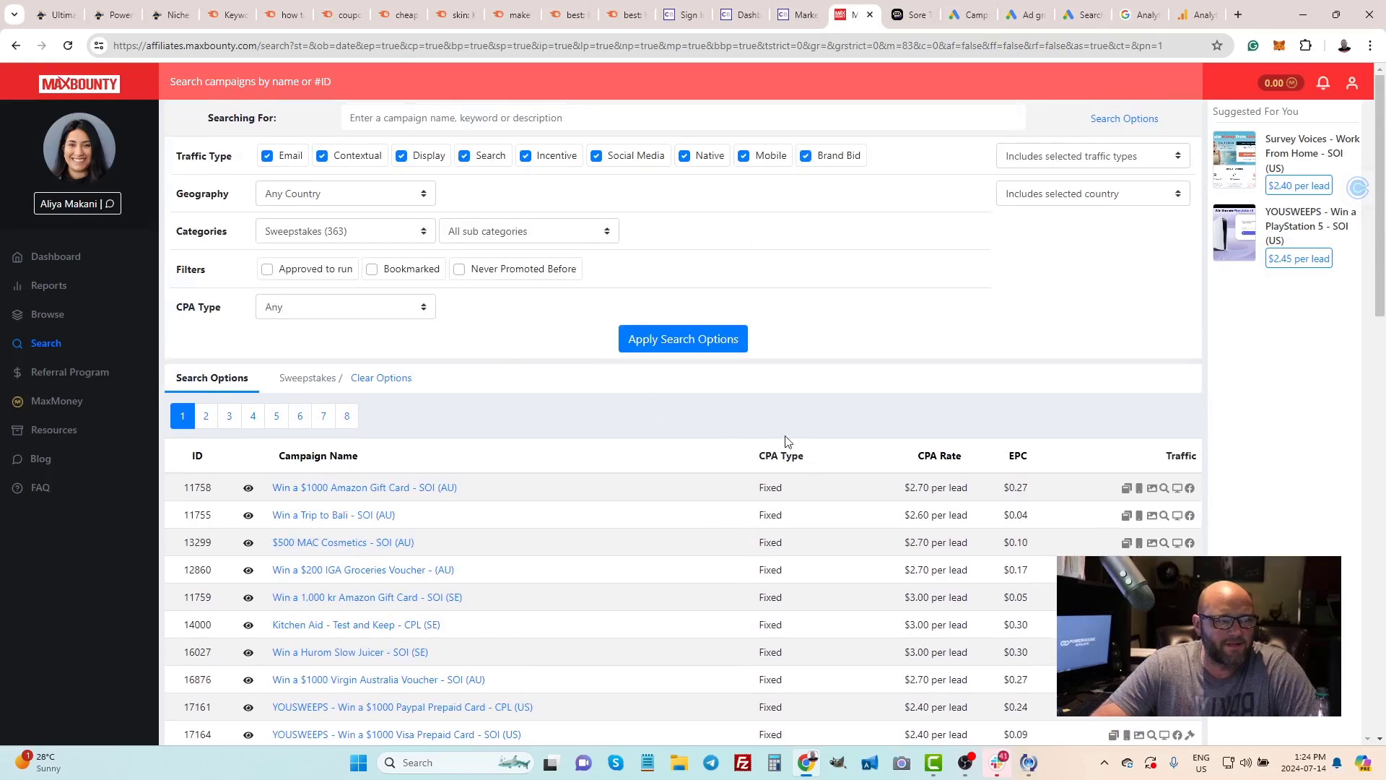
pyautogui.scroll(-20, 693, 519)
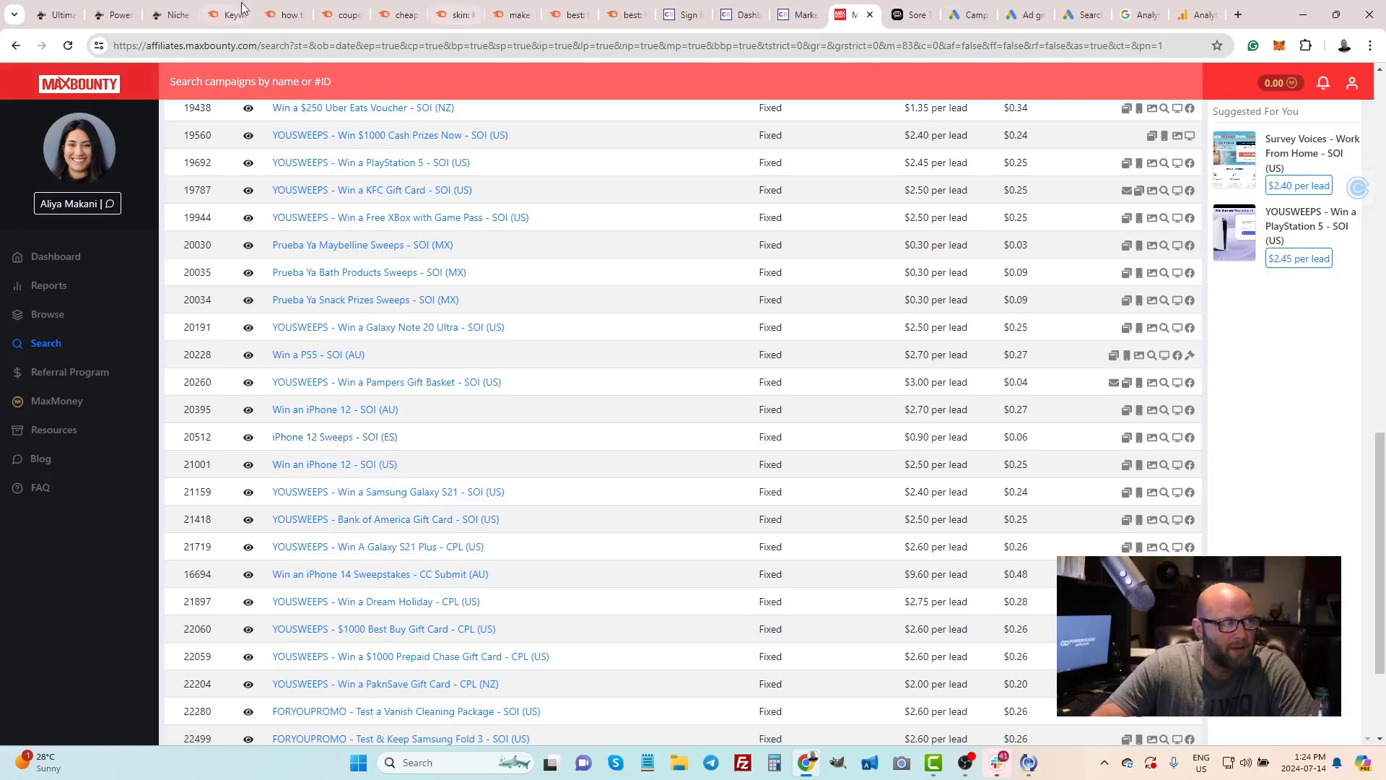
# Return to the filtered 'coupon' keyword results and scroll through them
pyautogui.click(345, 16)
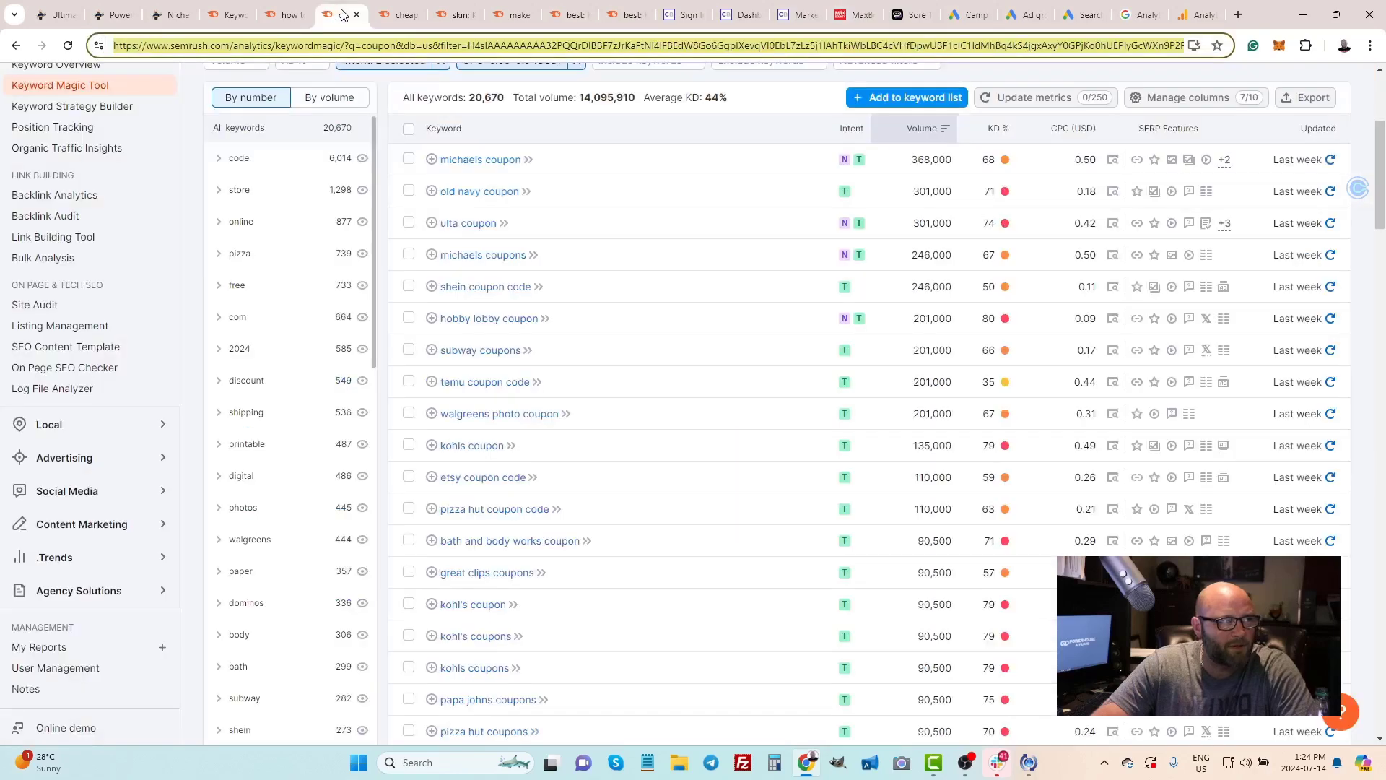
pyautogui.scroll(3, 662, 303)
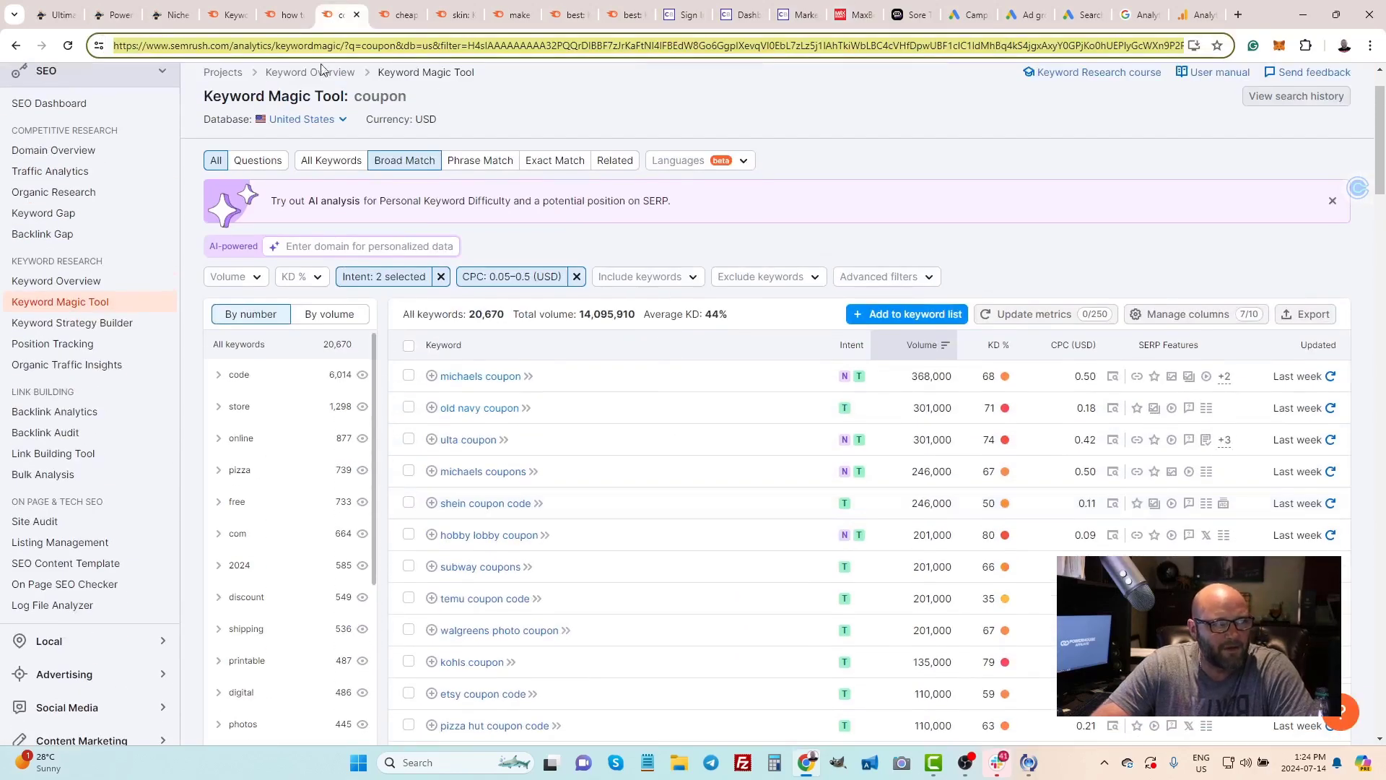
pyautogui.scroll(-6, 554, 531)
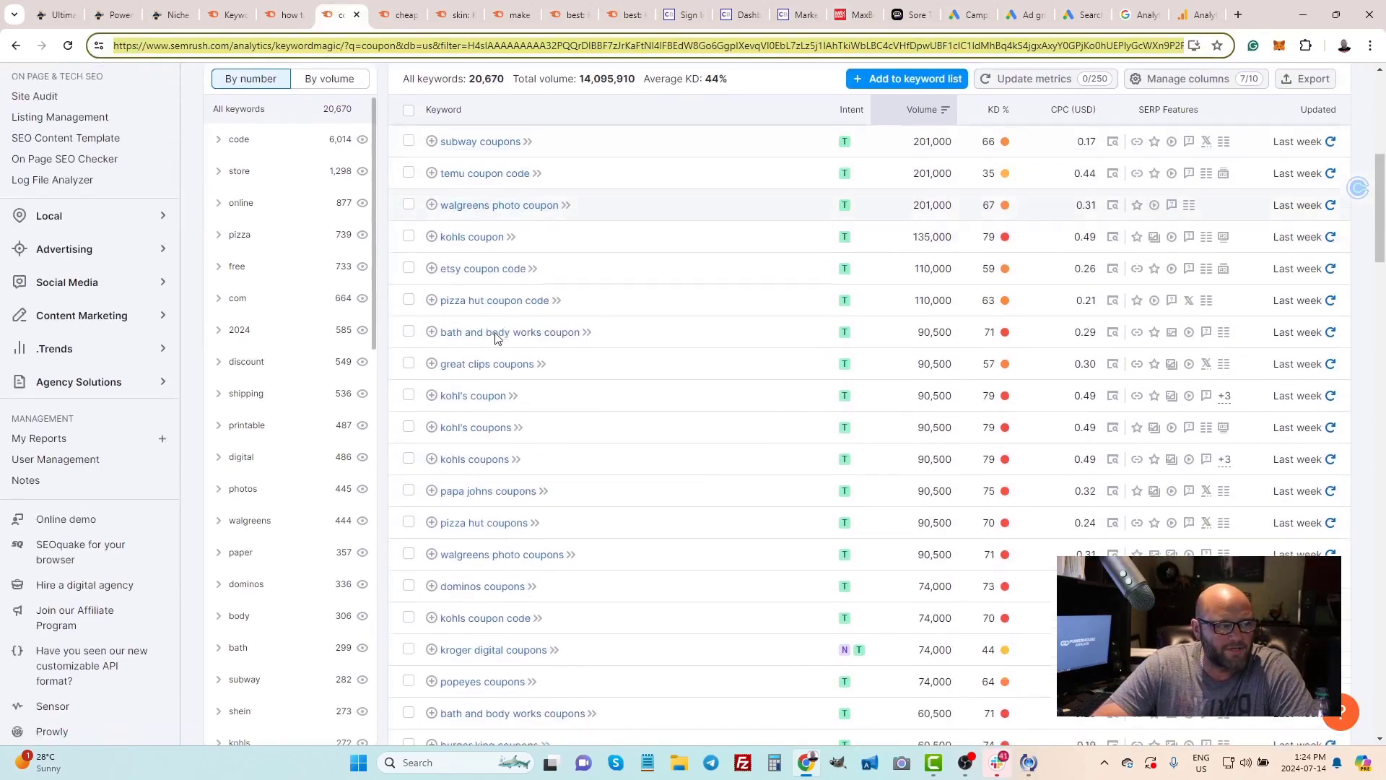
pyautogui.scroll(-10, 500, 502)
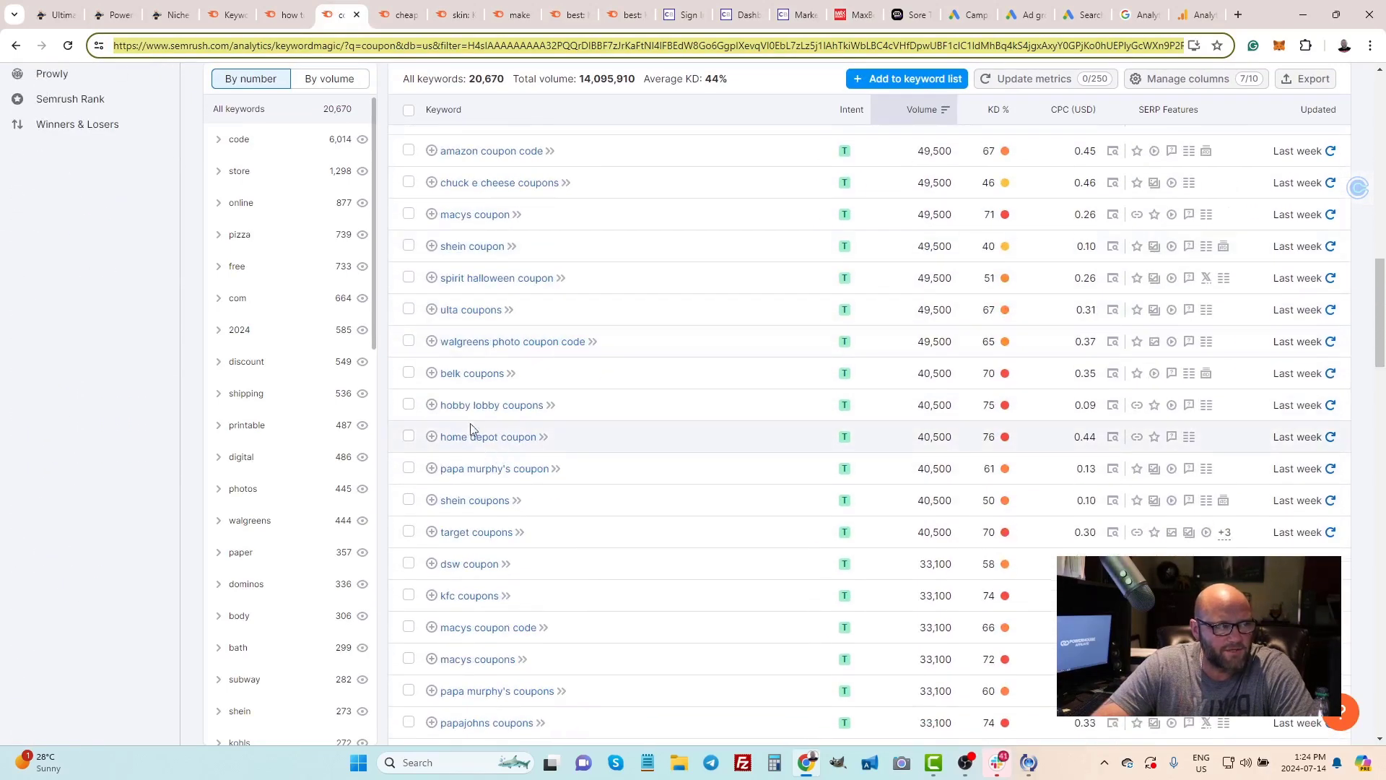
# Switch to the 'cheapest' results and review its 4,291 keywords, including 'cheapest lambo' at 2,900
pyautogui.click(396, 12)
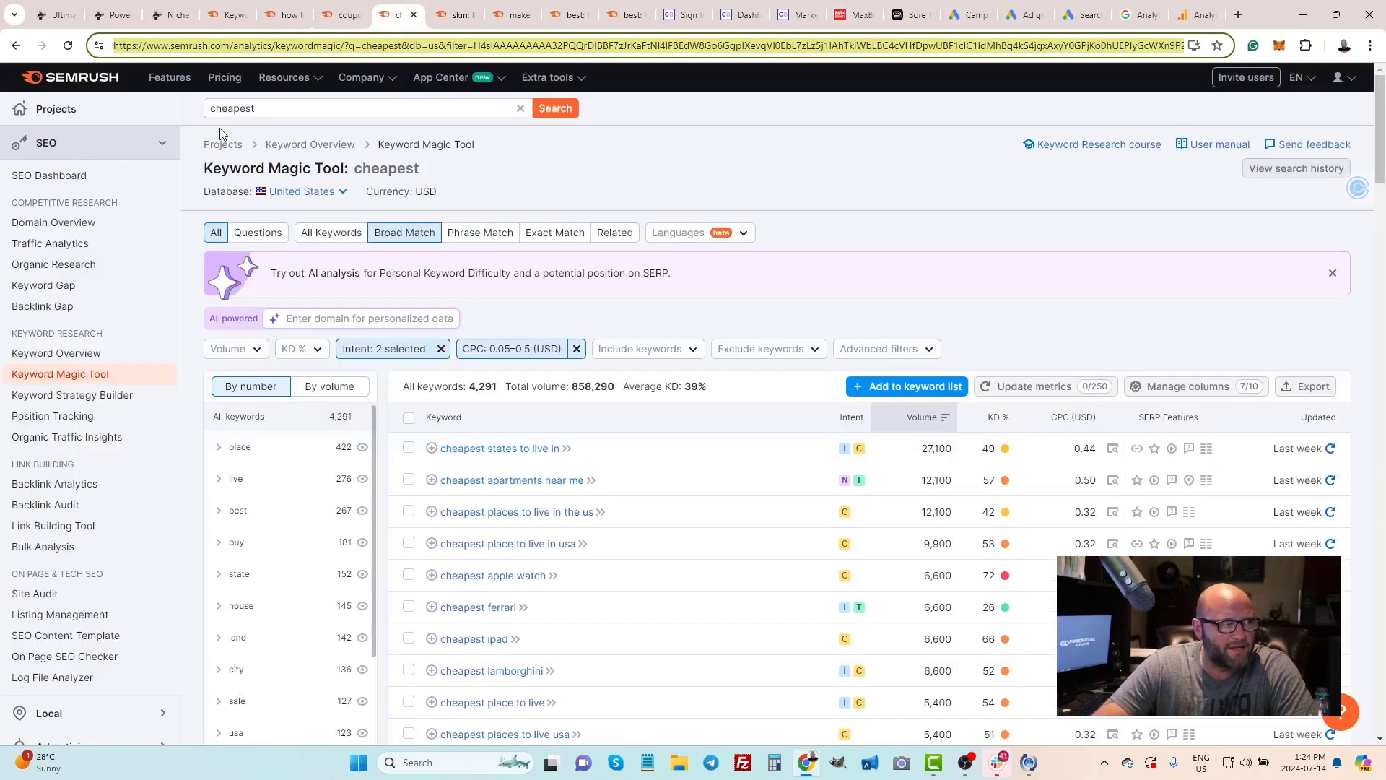
pyautogui.click(245, 109)
pyautogui.moveTo(214, 109); pyautogui.dragTo(265, 112)
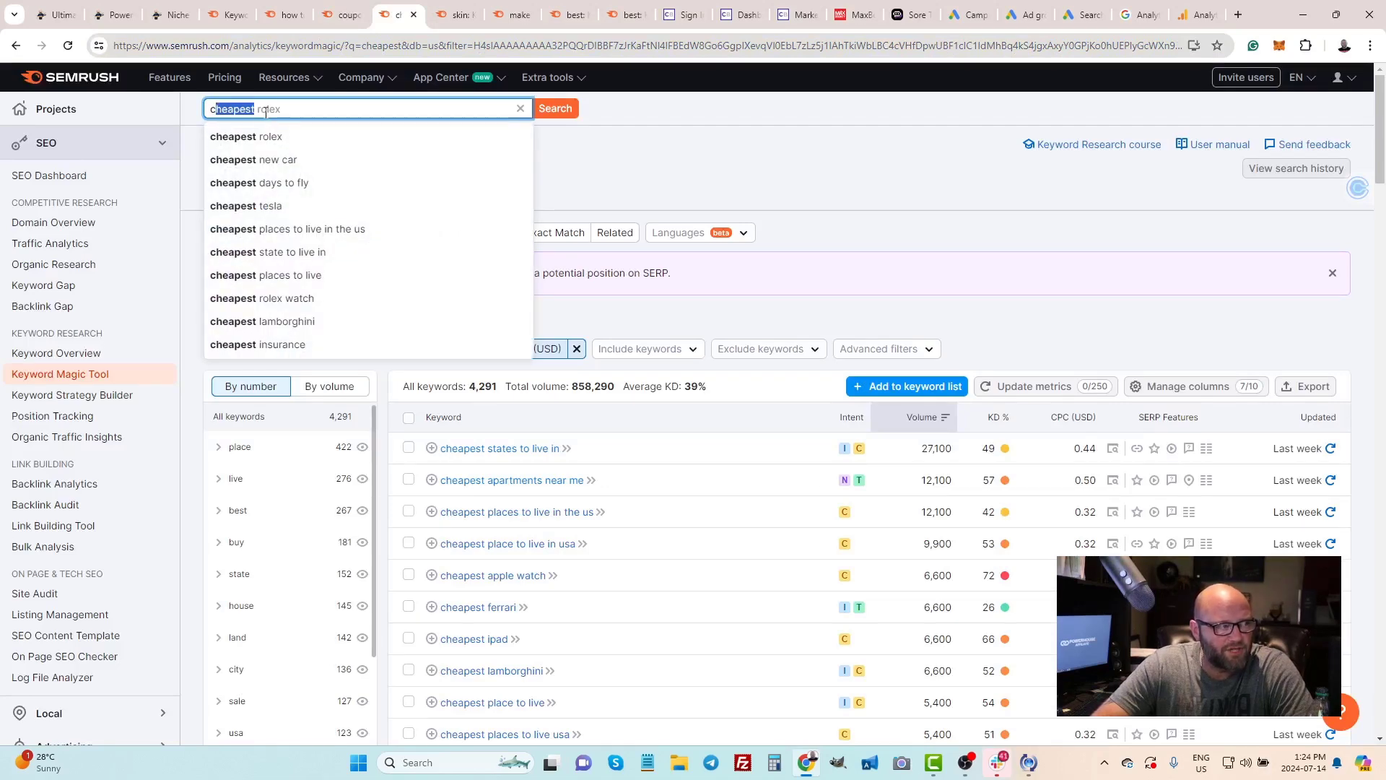
pyautogui.click(692, 131)
pyautogui.scroll(-3, 830, 310)
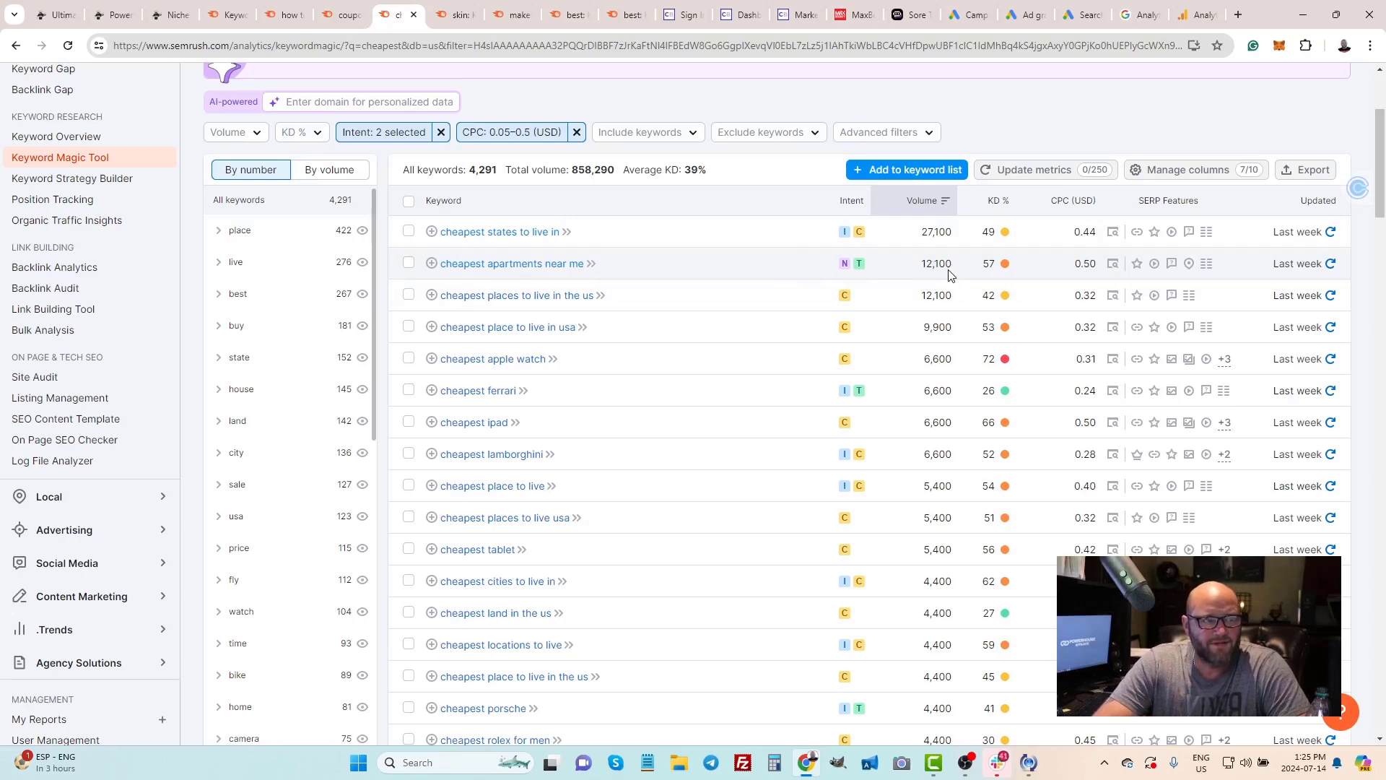
pyautogui.scroll(-2, 561, 295)
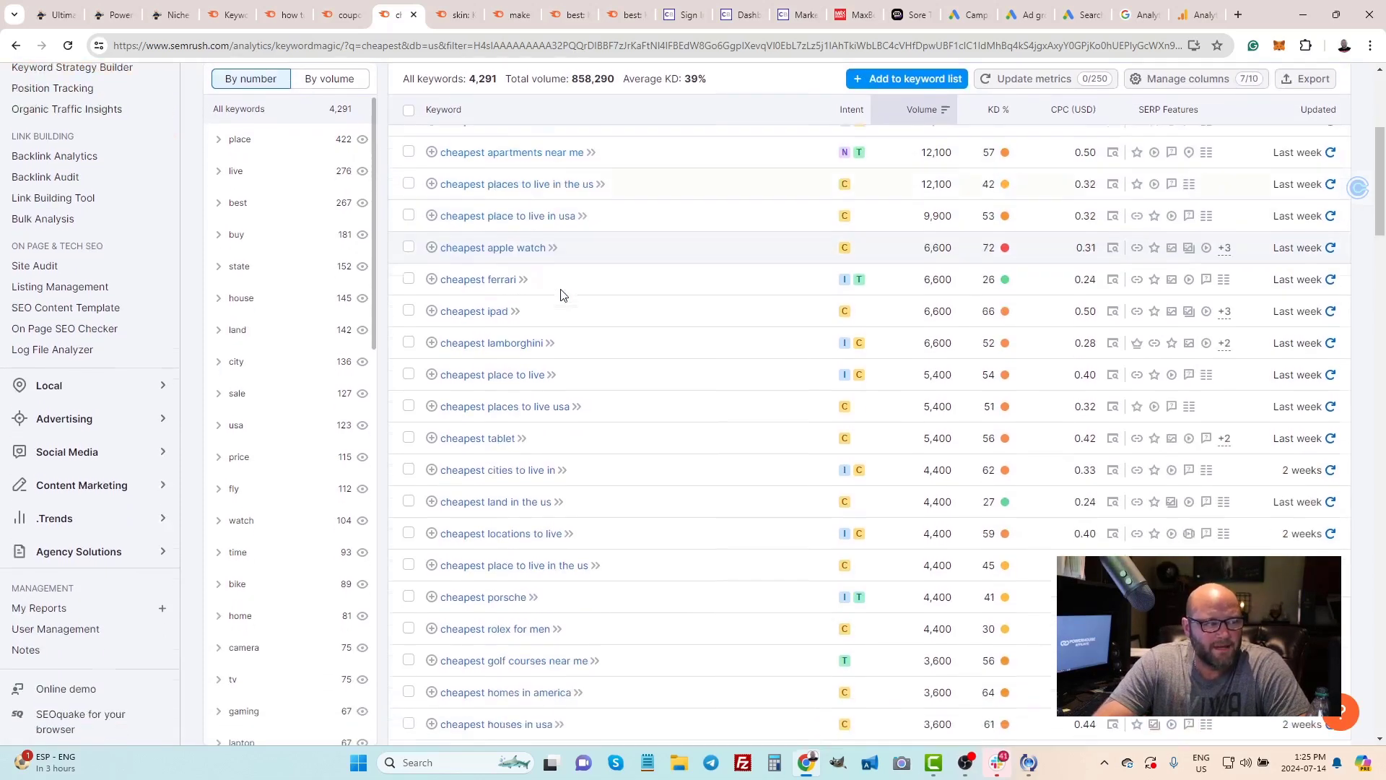
pyautogui.scroll(-8, 561, 295)
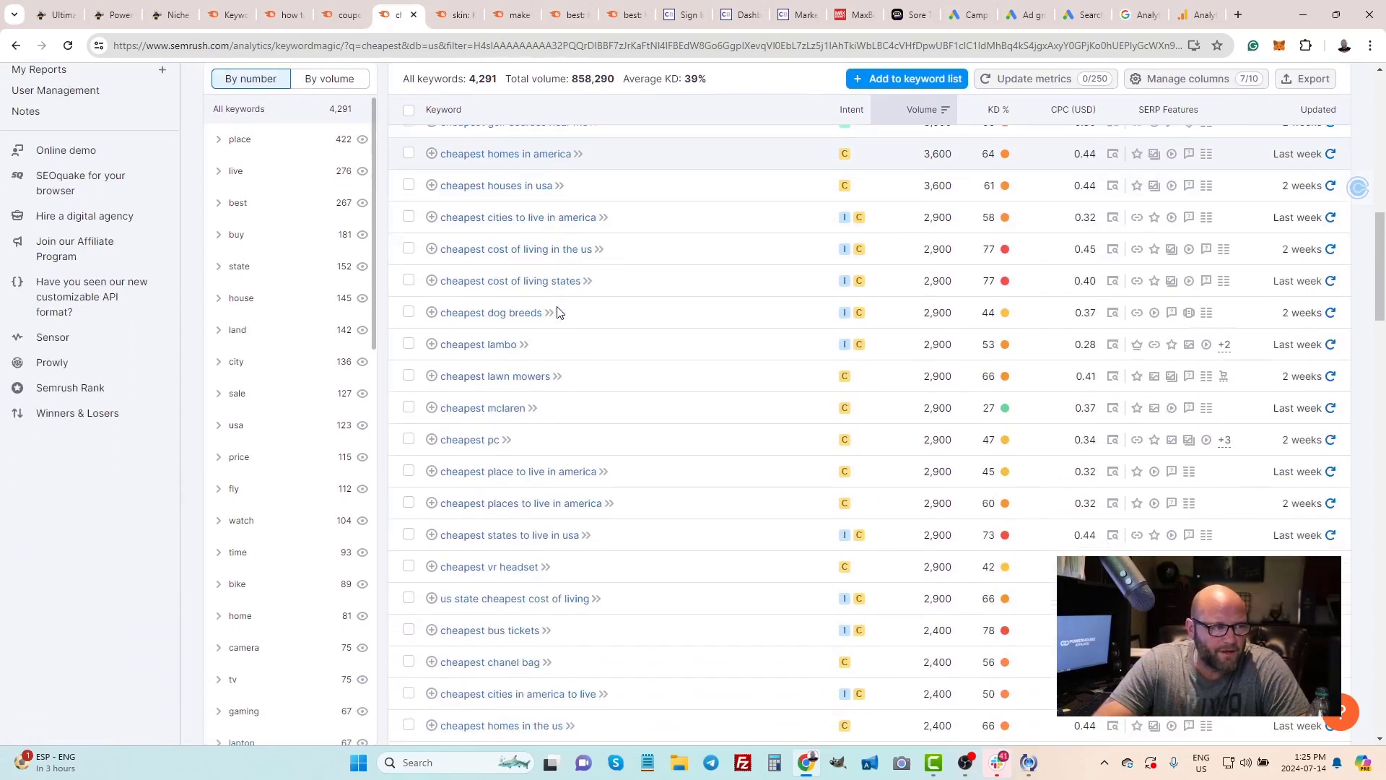
pyautogui.scroll(-3, 557, 312)
pyautogui.scroll(3, 560, 332)
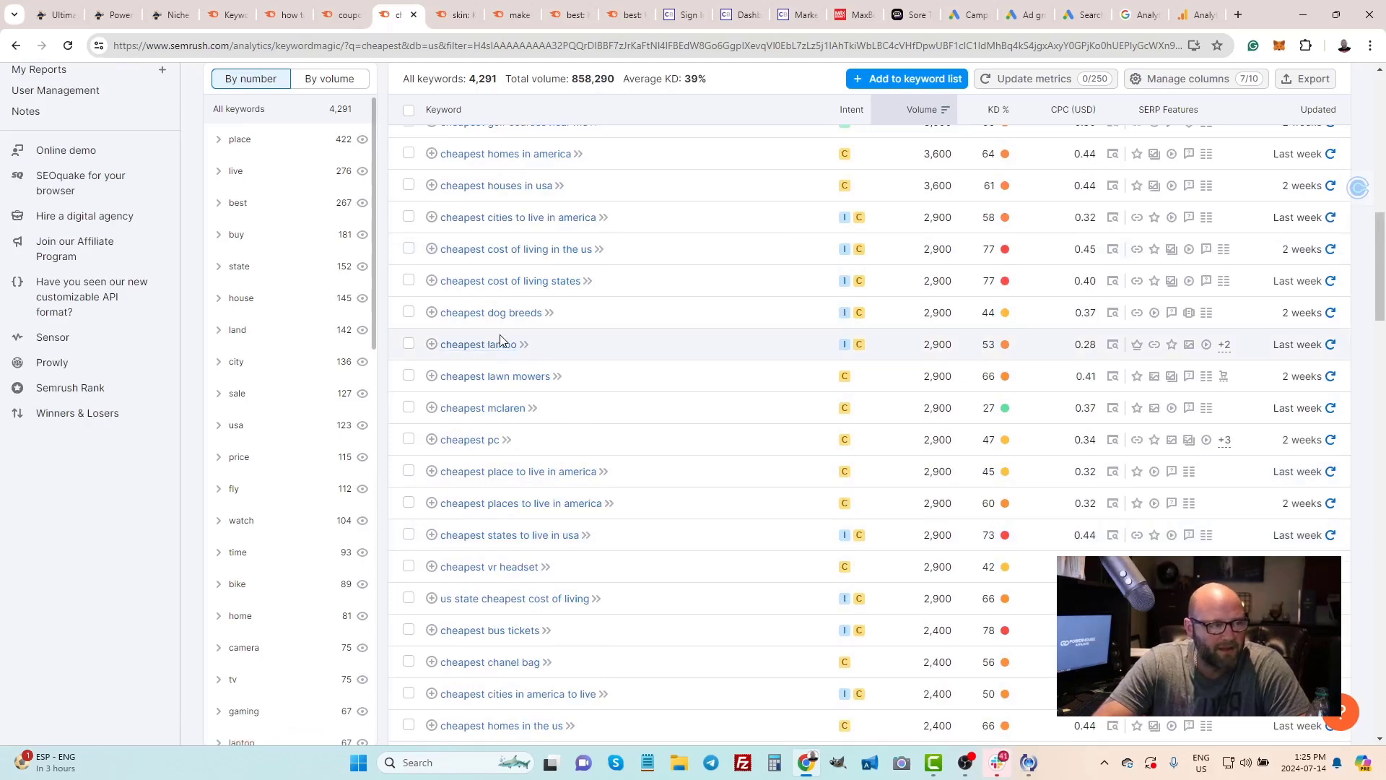
pyautogui.scroll(-2, 538, 405)
pyautogui.scroll(-3, 539, 403)
pyautogui.scroll(3, 538, 405)
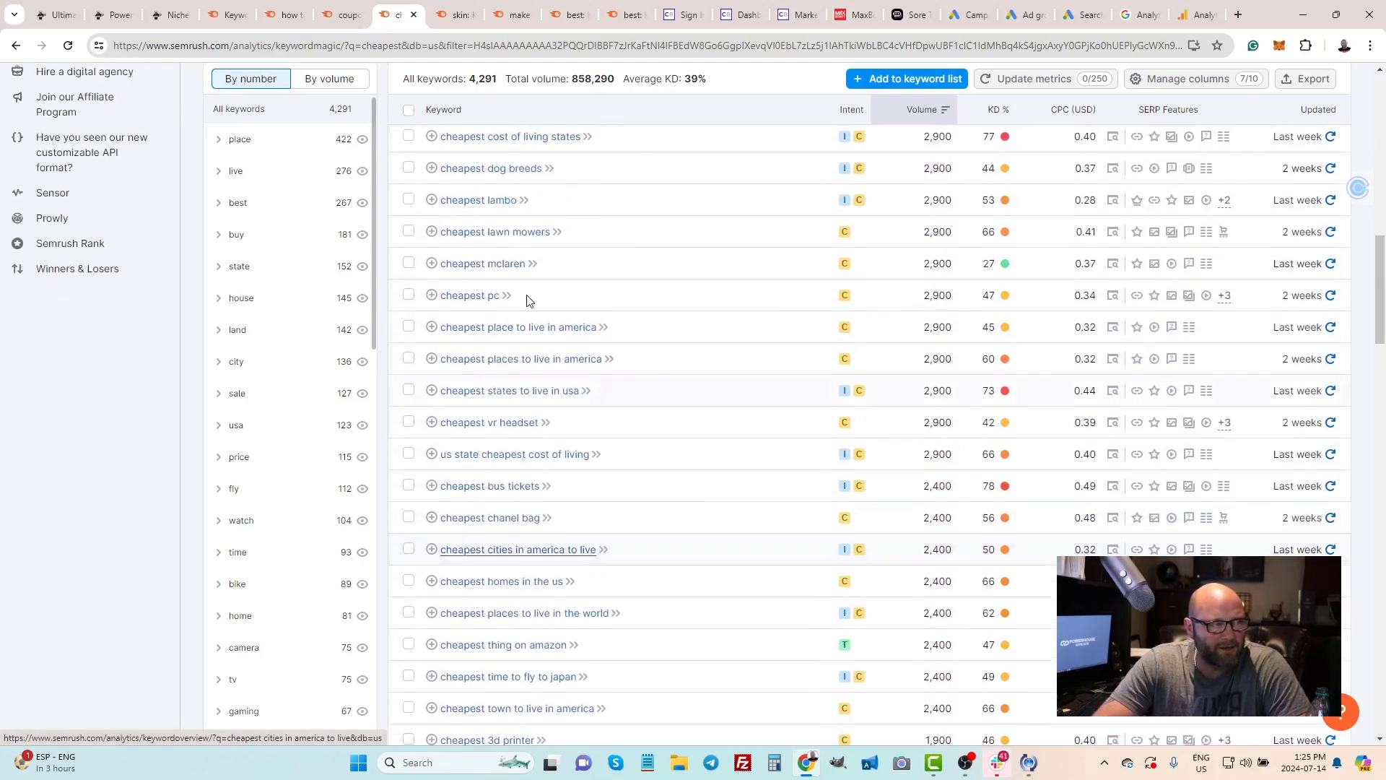
# Review the 10,313 'skin' keywords (26% average KD) and inspect their intent badges
pyautogui.click(457, 17)
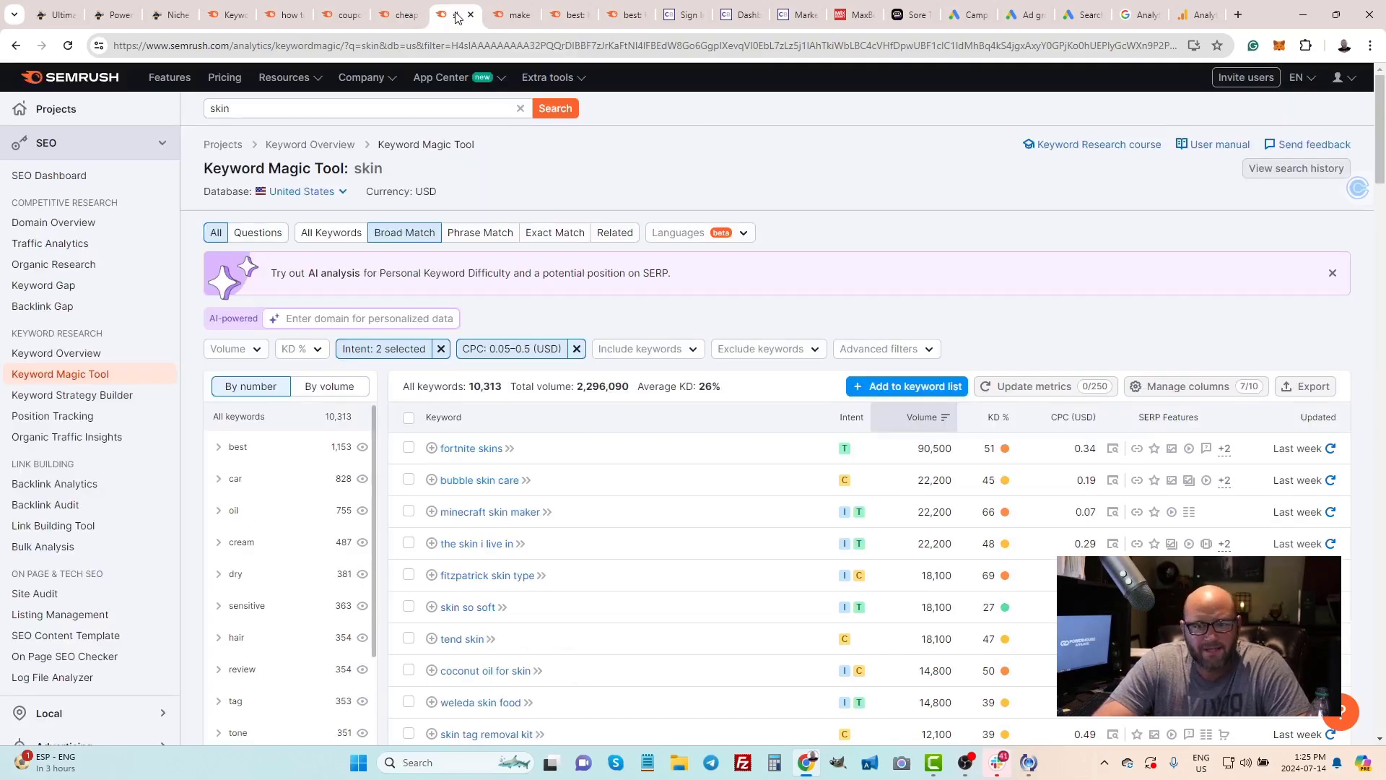
pyautogui.click(258, 107)
pyautogui.press('Escape')
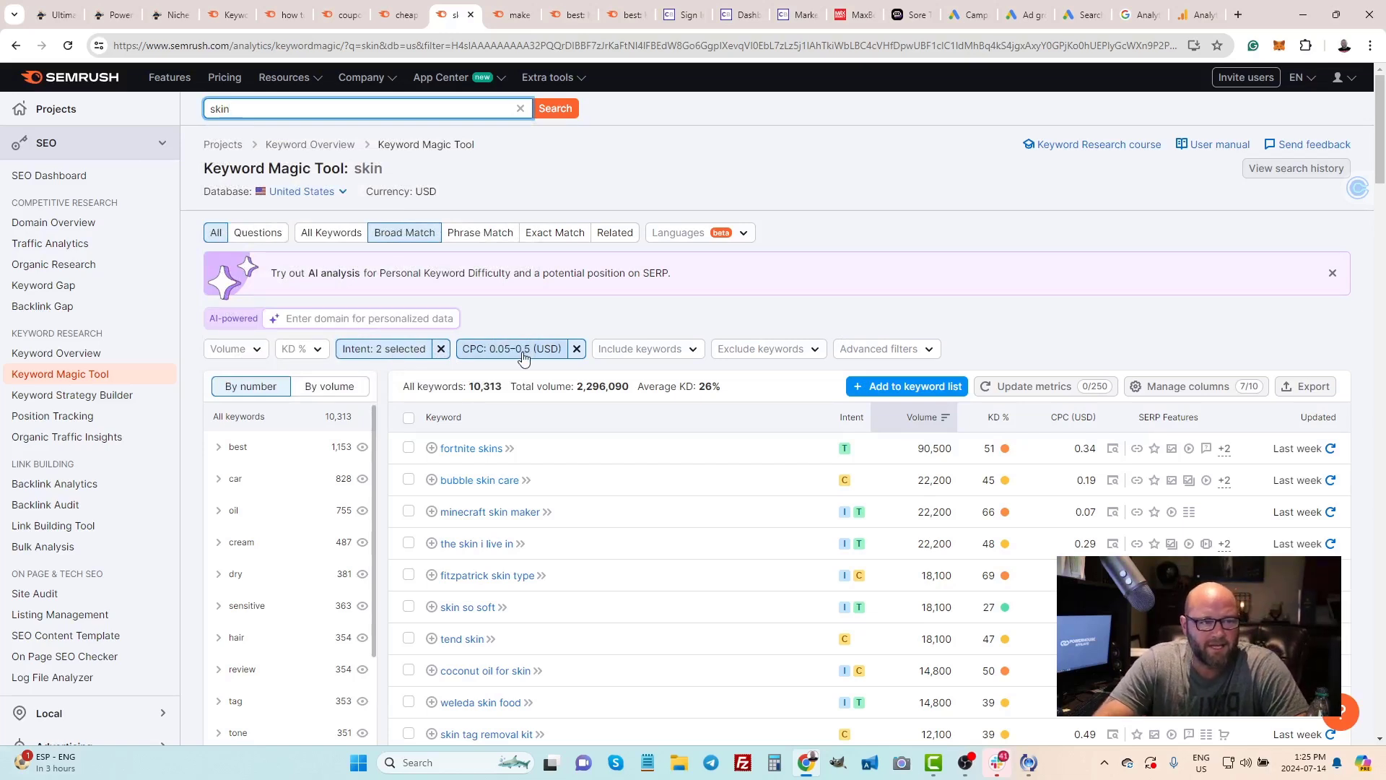
pyautogui.scroll(-1, 1004, 339)
pyautogui.scroll(-2, 1004, 340)
pyautogui.scroll(-2, 587, 340)
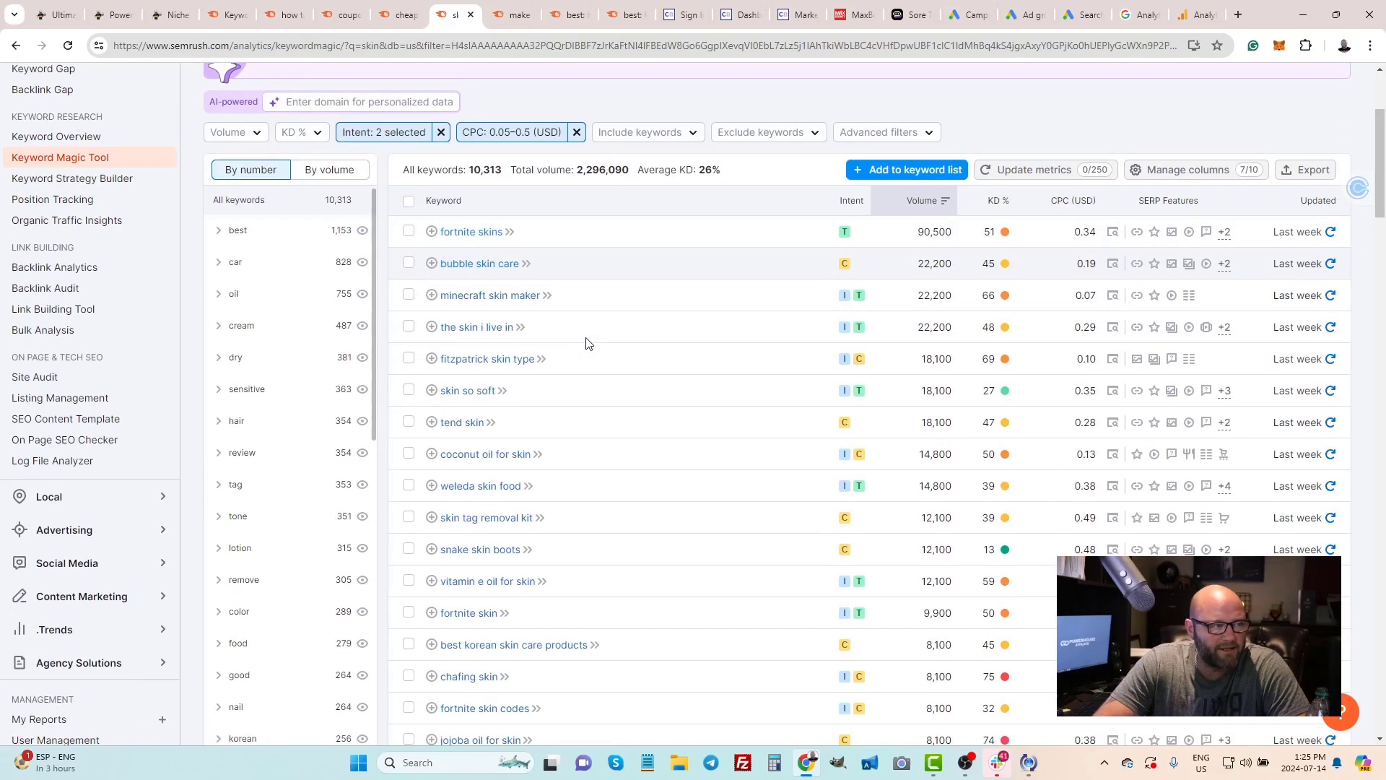
pyautogui.scroll(-2, 572, 266)
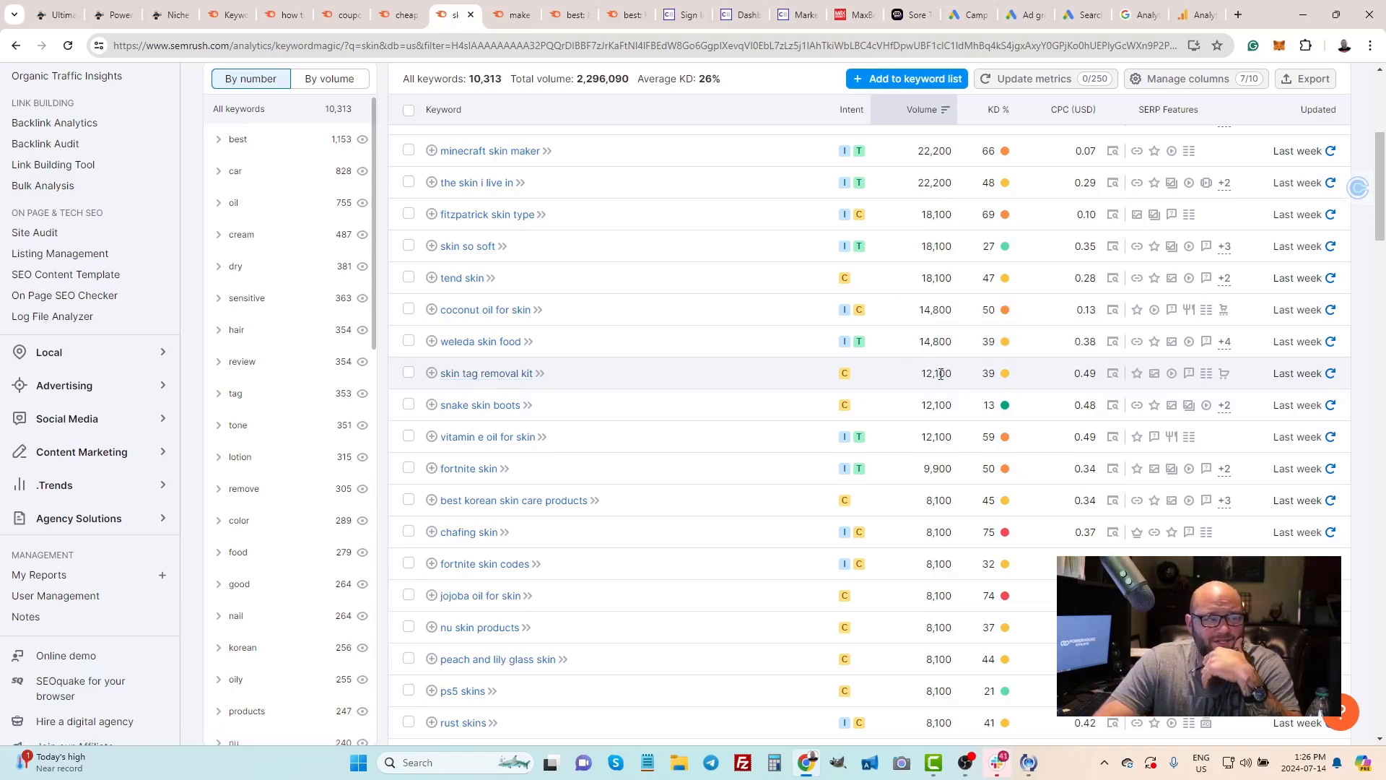
pyautogui.moveTo(846, 376)
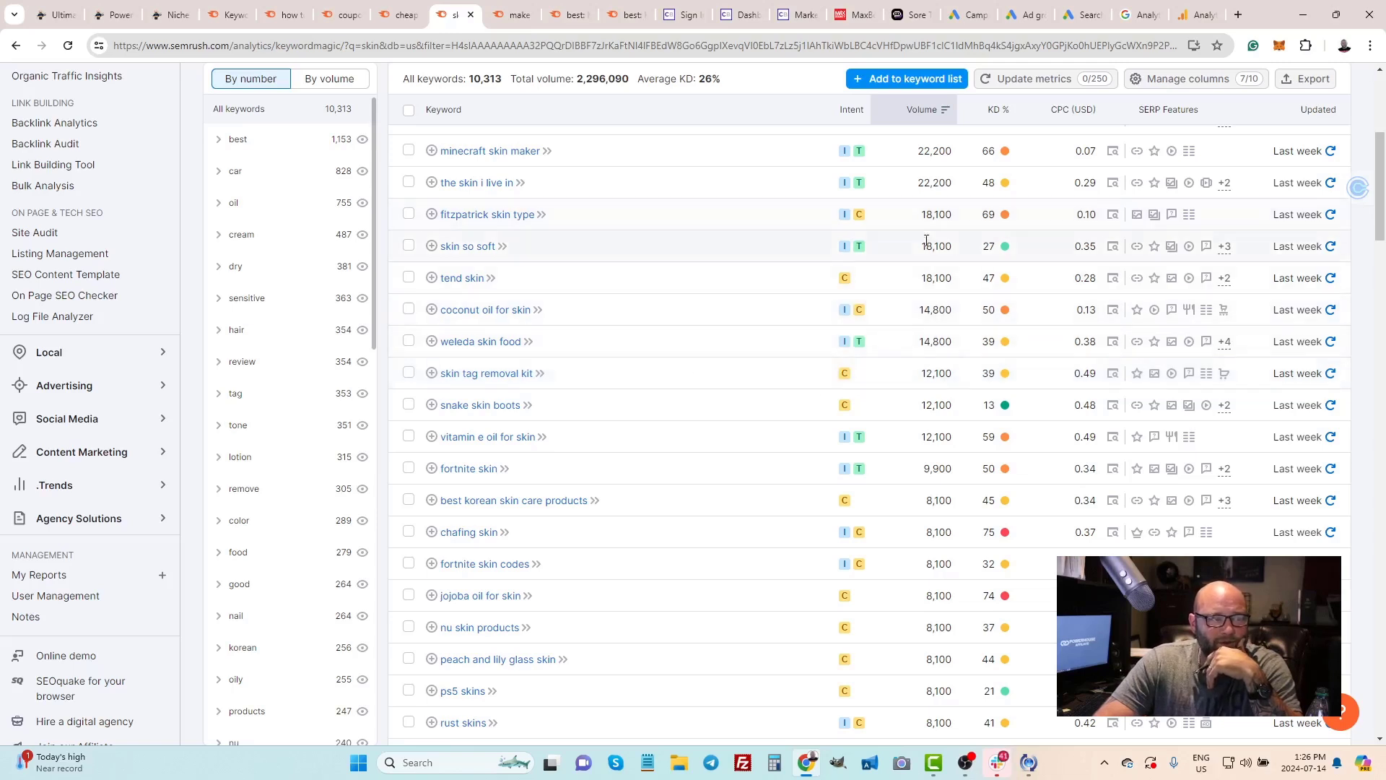
pyautogui.moveTo(861, 250)
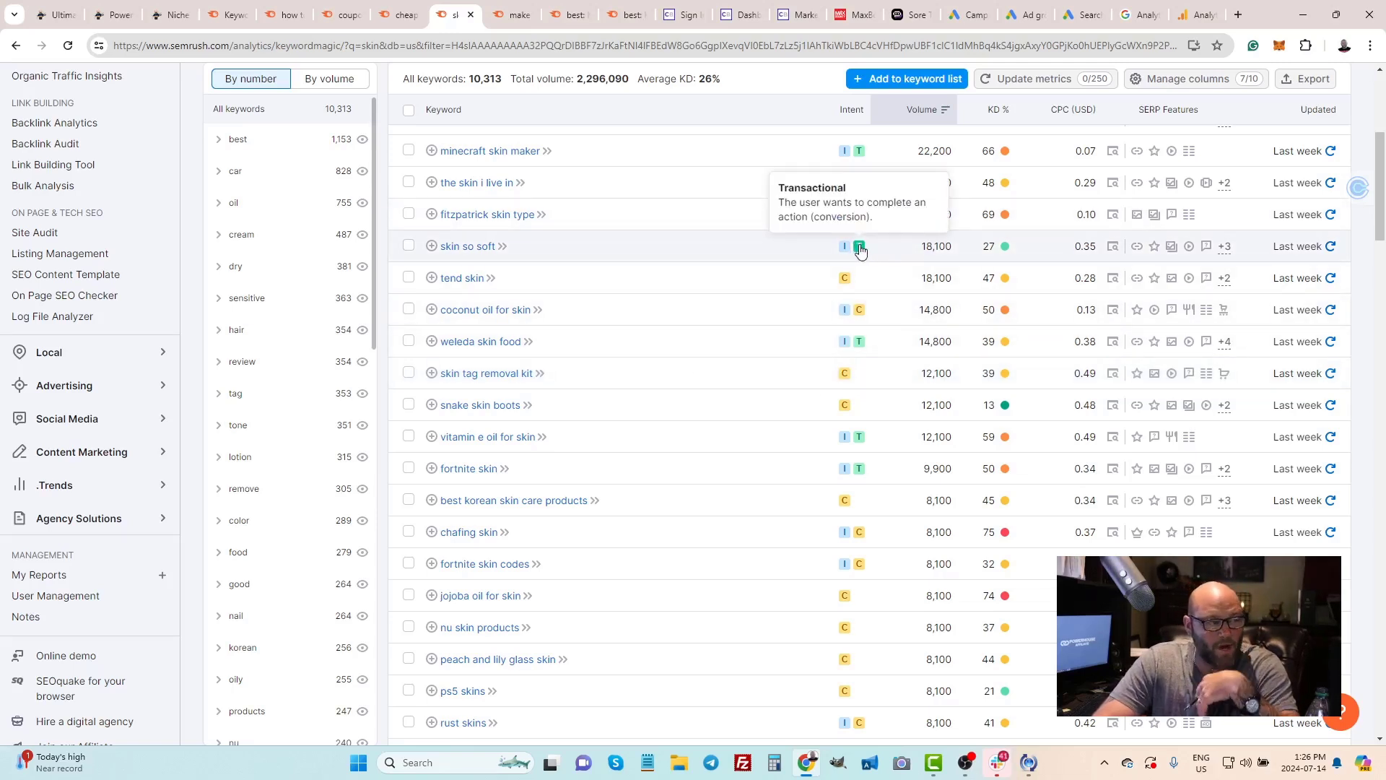
pyautogui.scroll(-5, 876, 539)
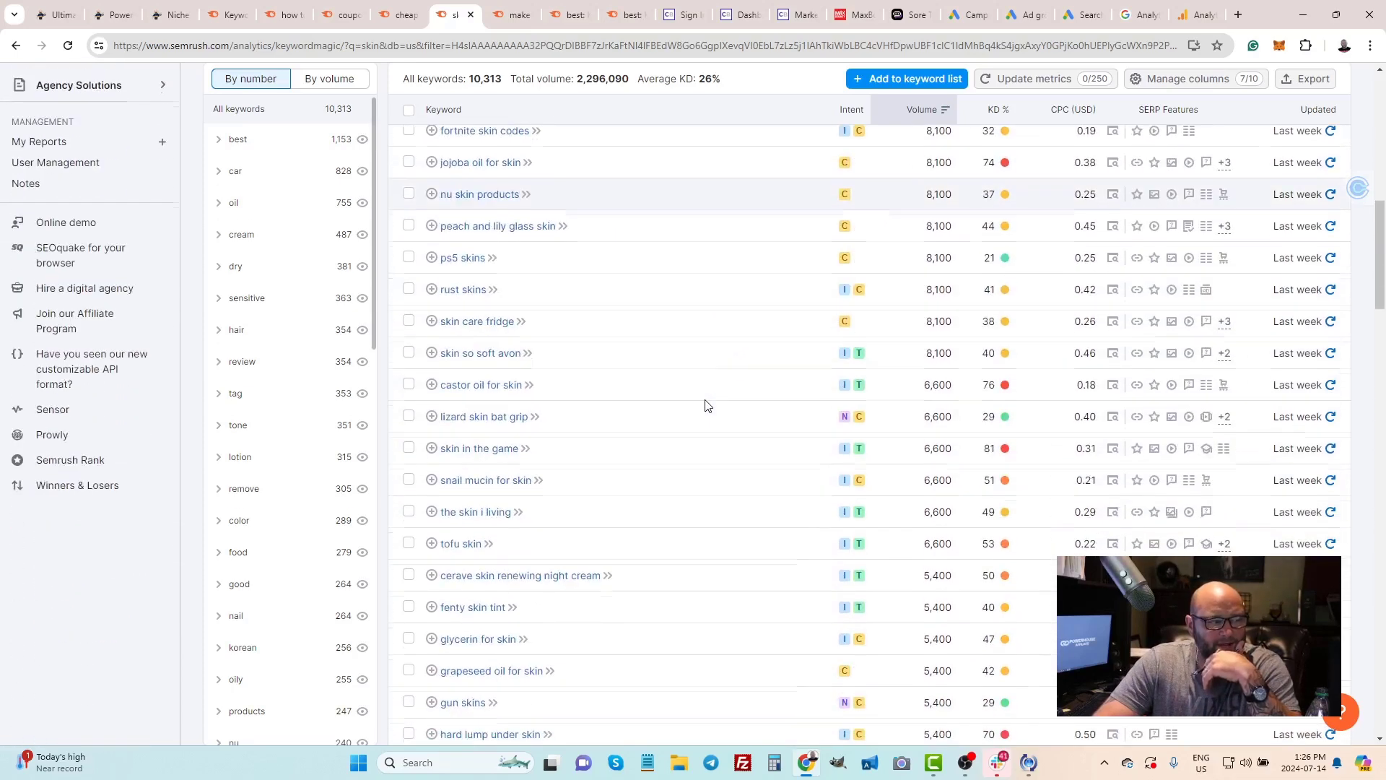
pyautogui.scroll(5, 1021, 592)
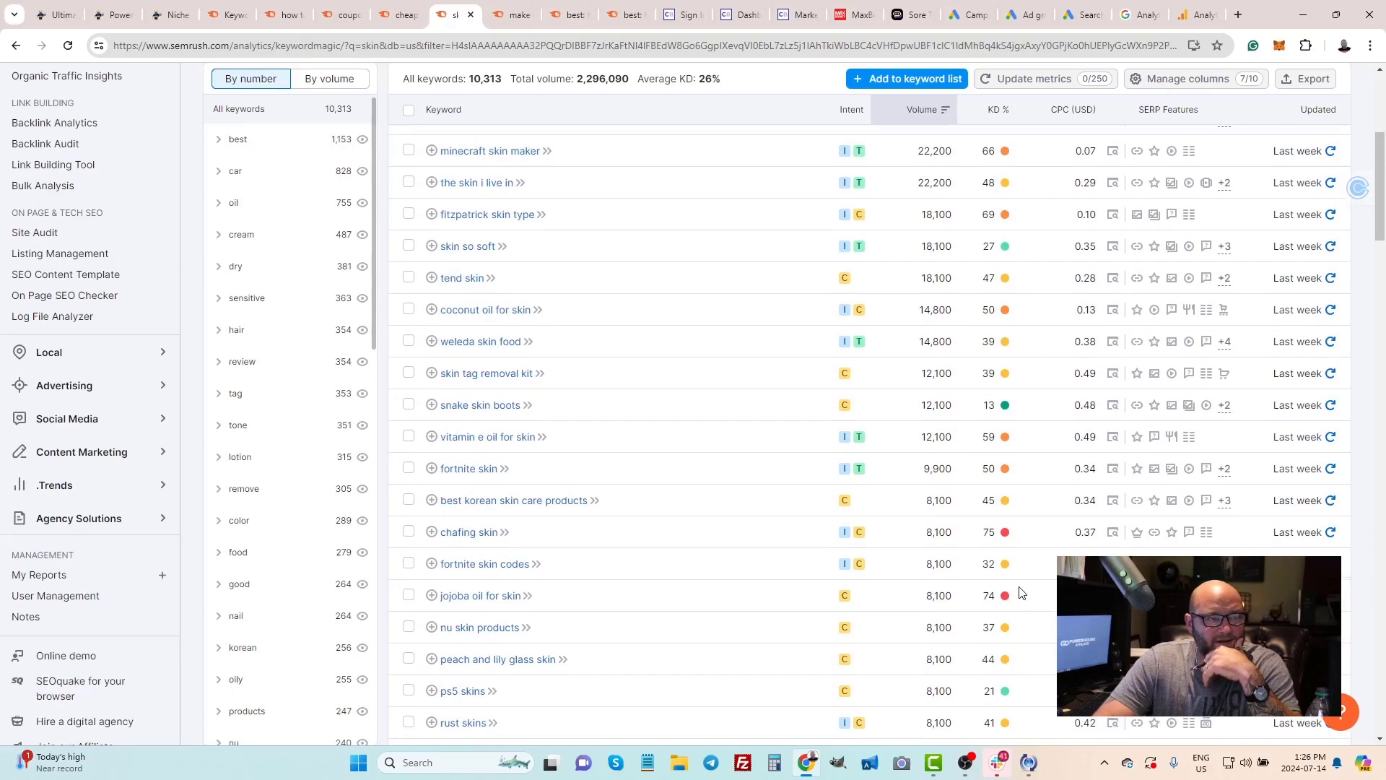
pyautogui.scroll(5, 1021, 592)
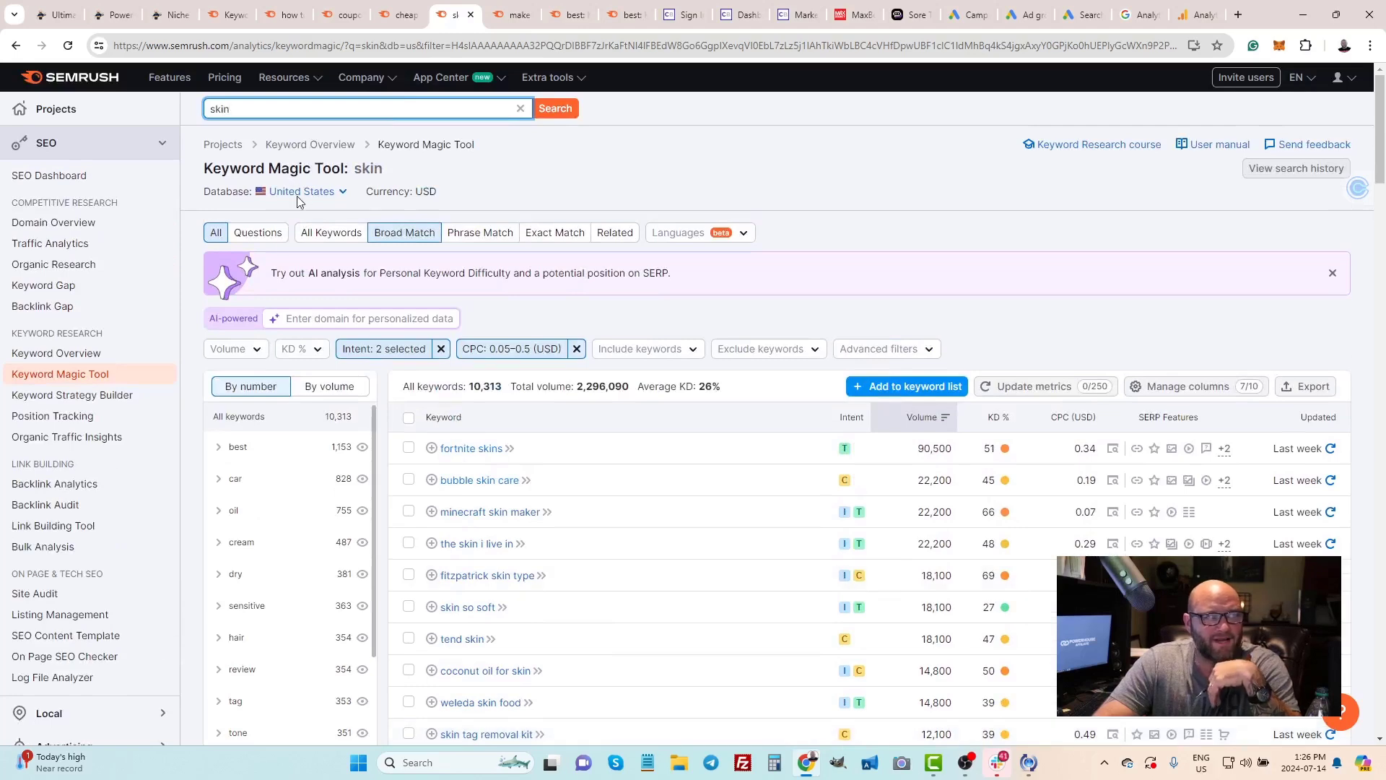
# Switch to the make money online results and open the database country list
pyautogui.click(510, 16)
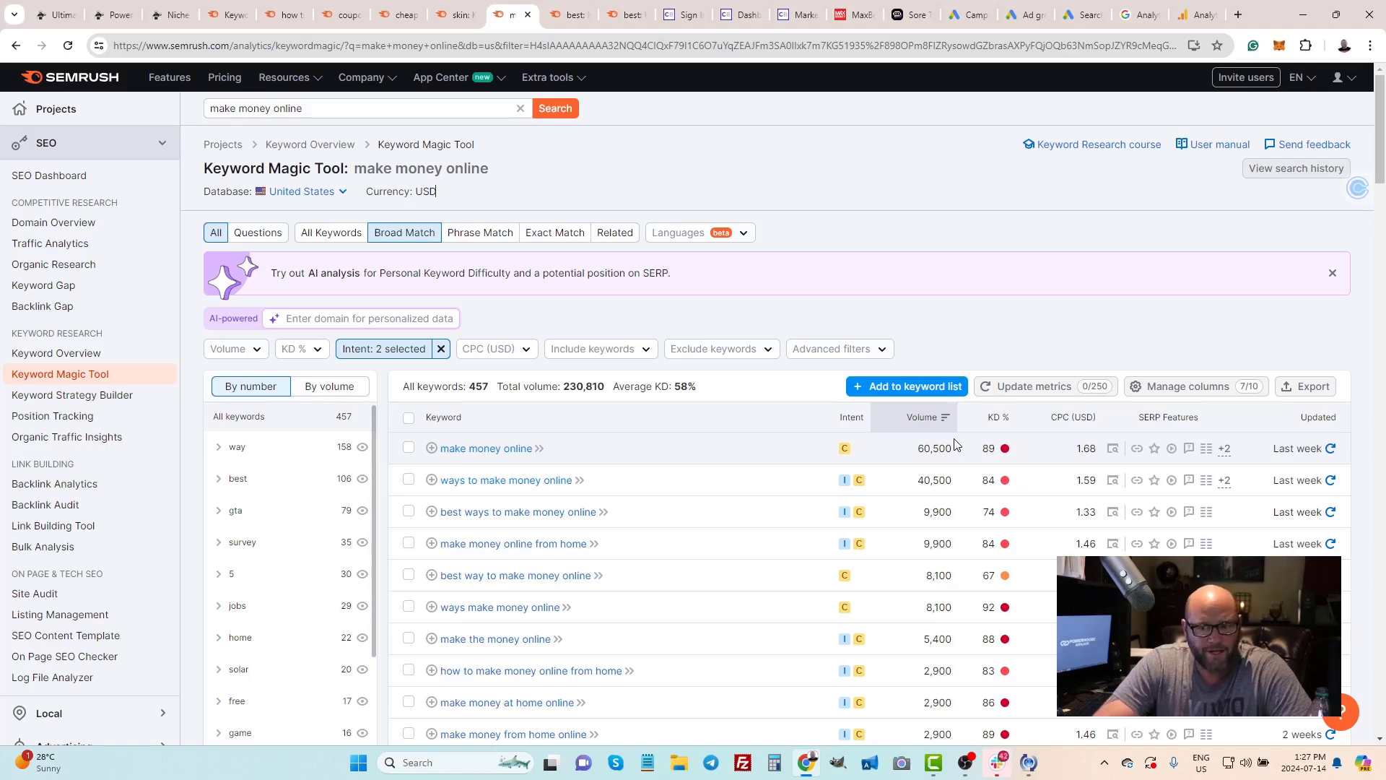
pyautogui.click(300, 193)
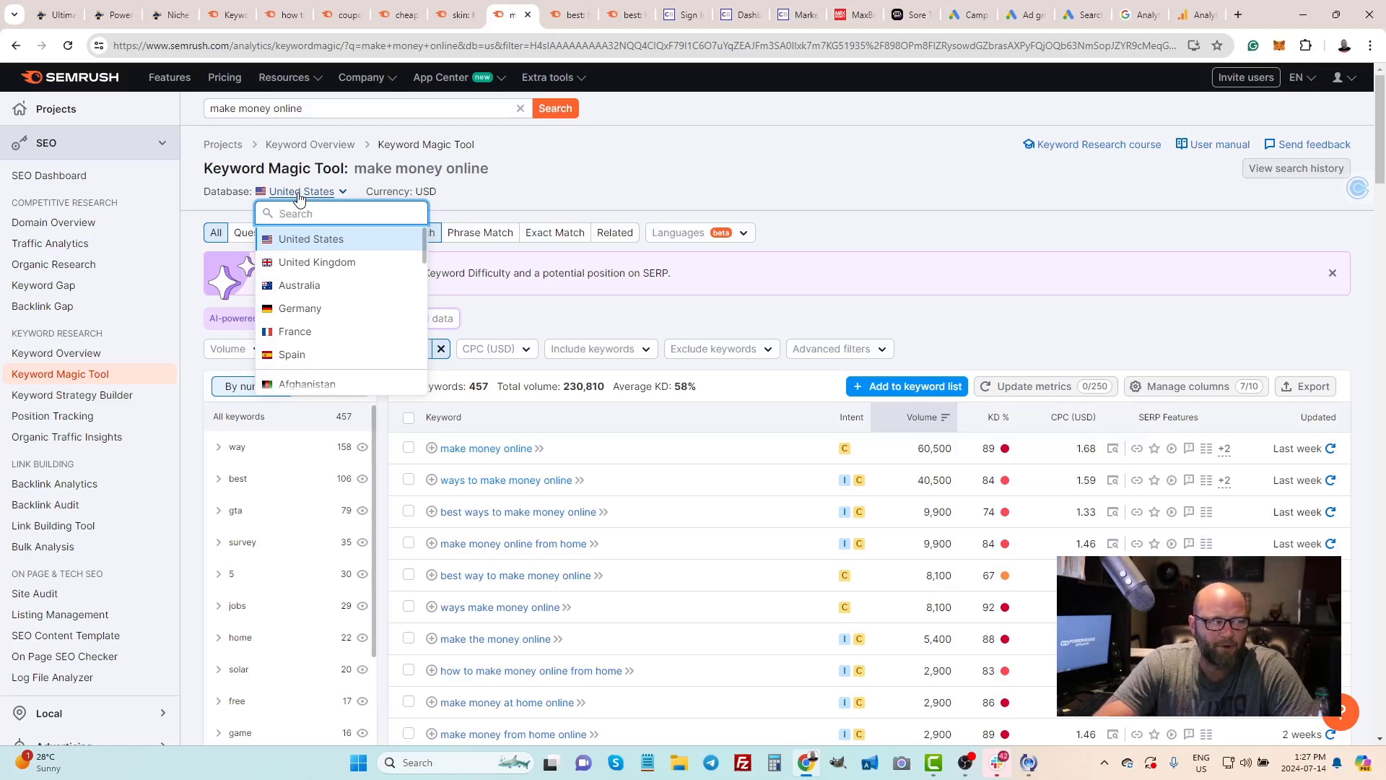
# Scroll the database country list down to India and choose it
pyautogui.scroll(-4, 318, 263)
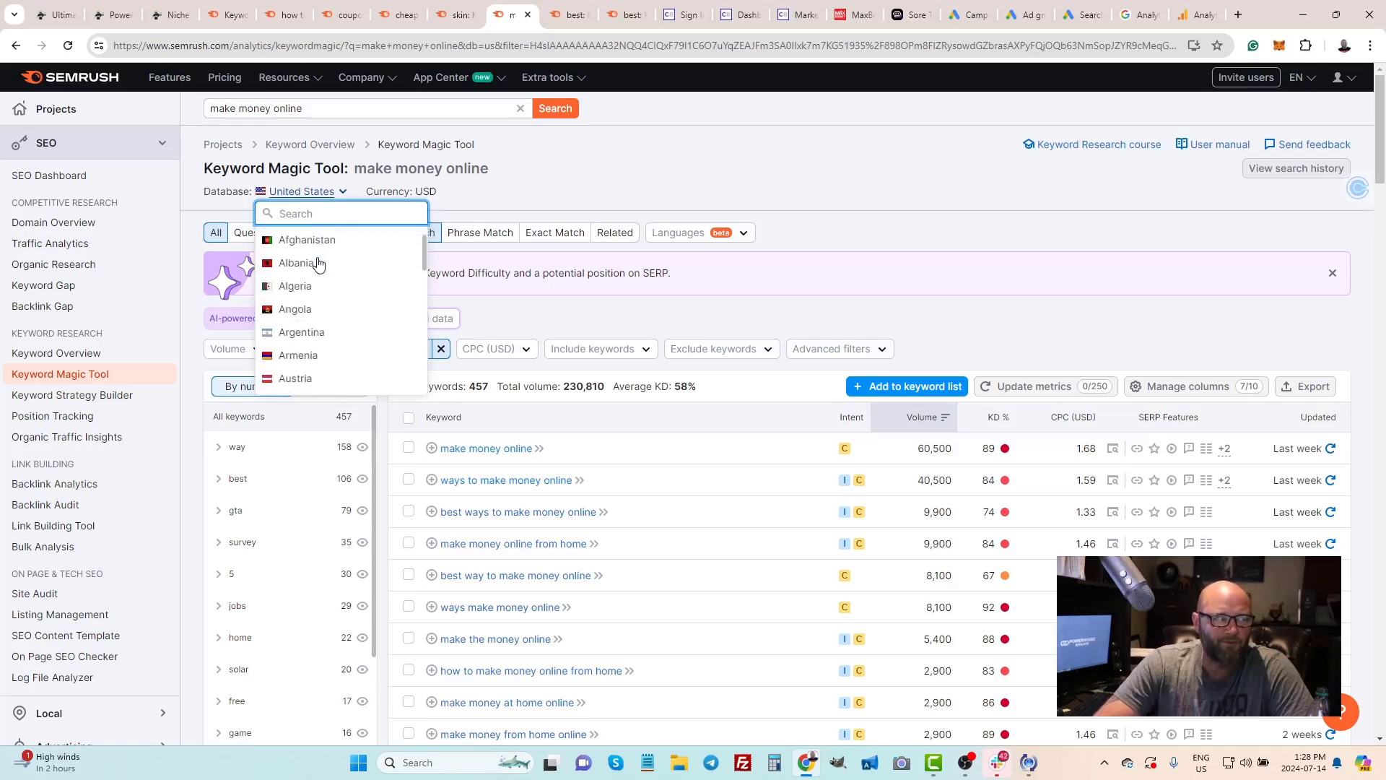
pyautogui.scroll(-6, 318, 263)
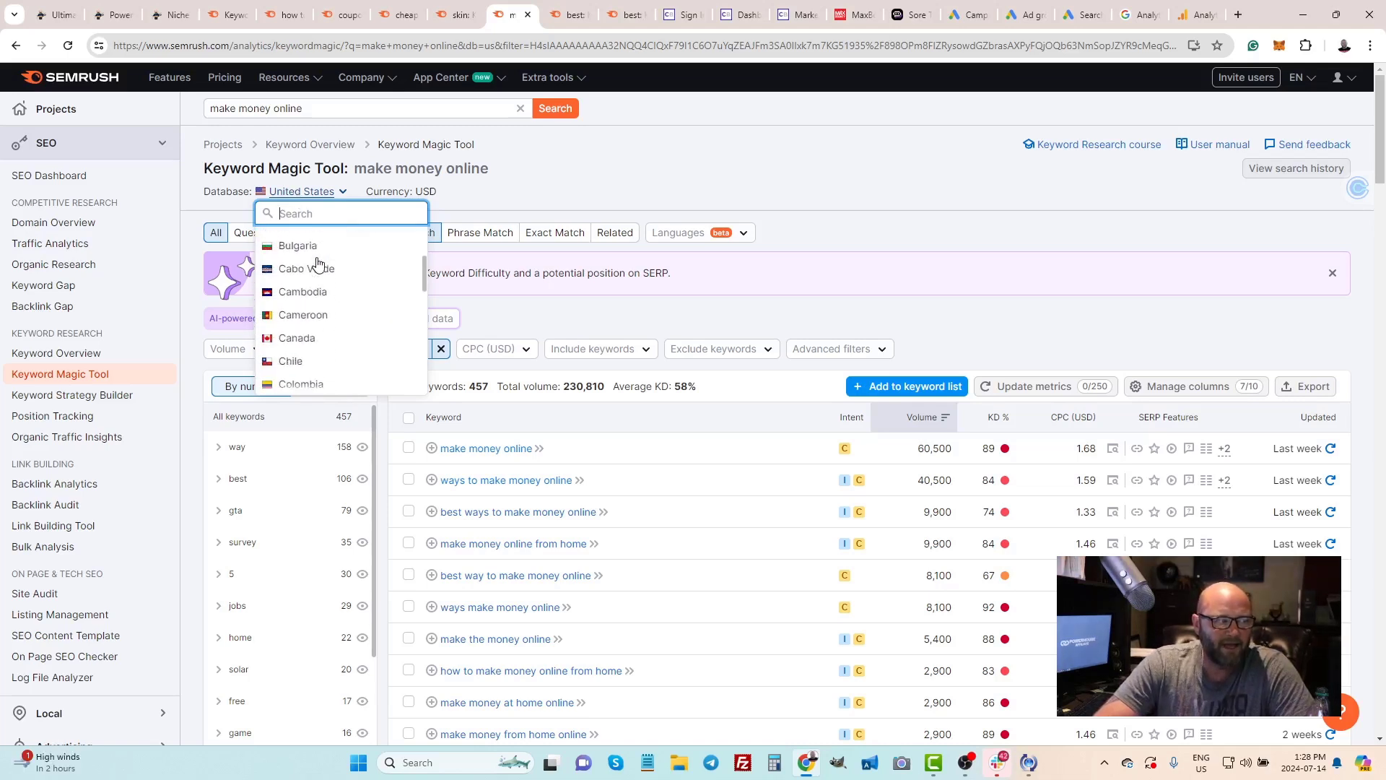
pyautogui.scroll(-5, 319, 263)
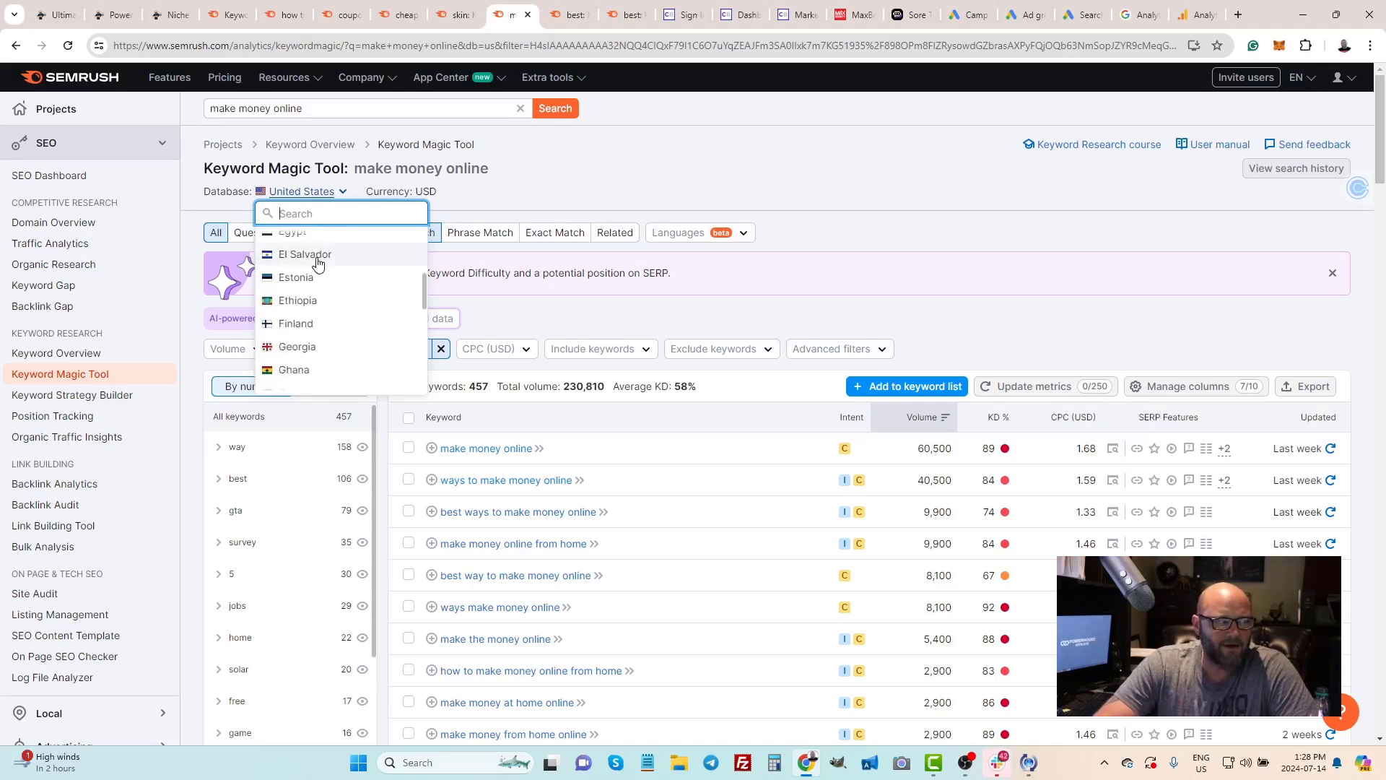
pyautogui.scroll(-5, 319, 263)
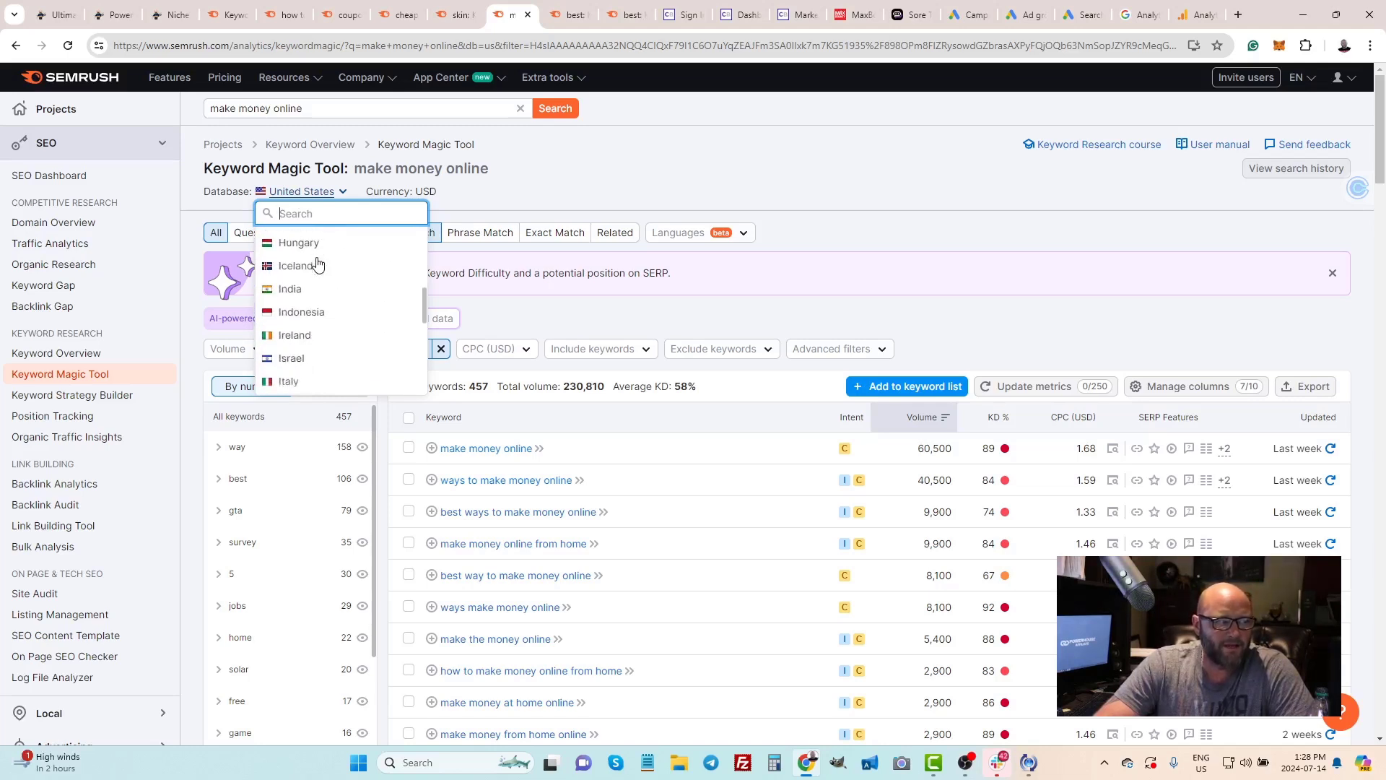
pyautogui.click(288, 292)
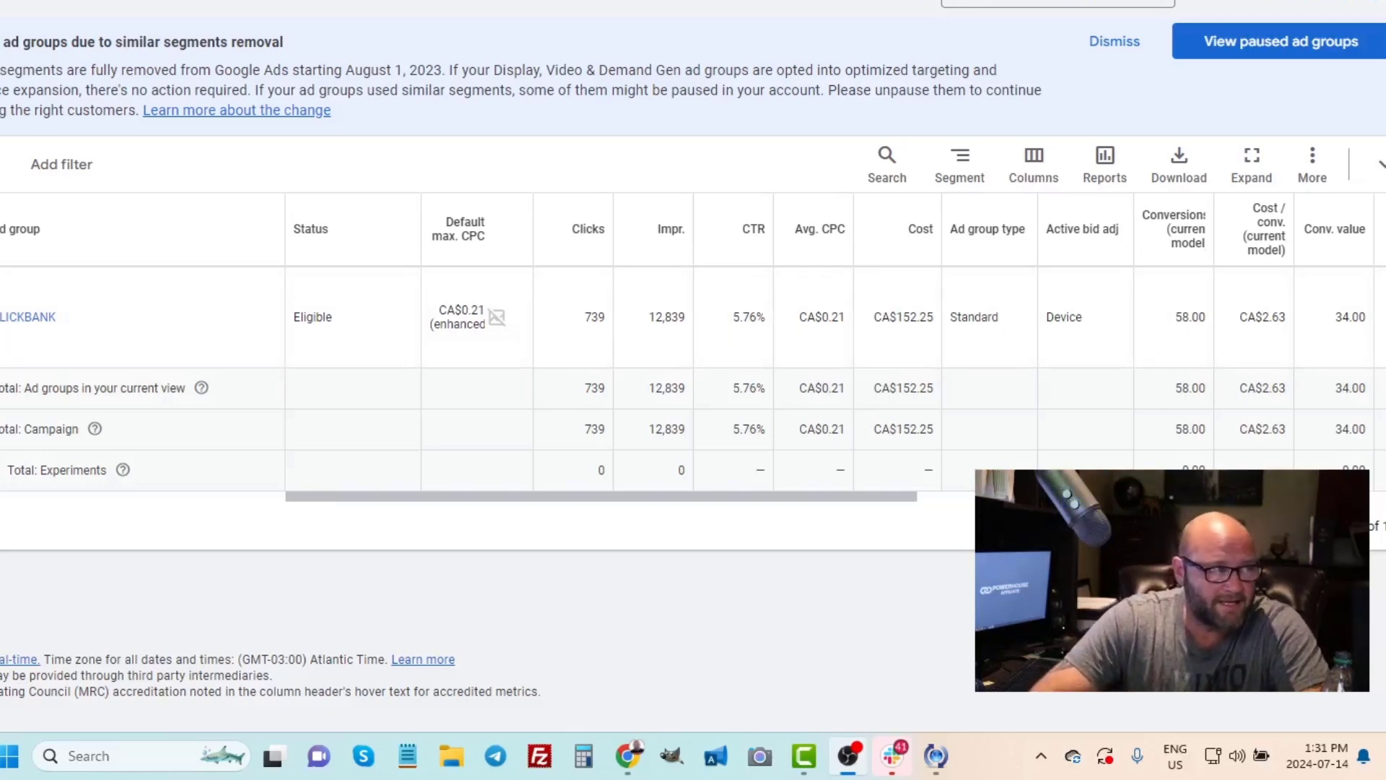
pyautogui.hotkey('alt', 'Tab')
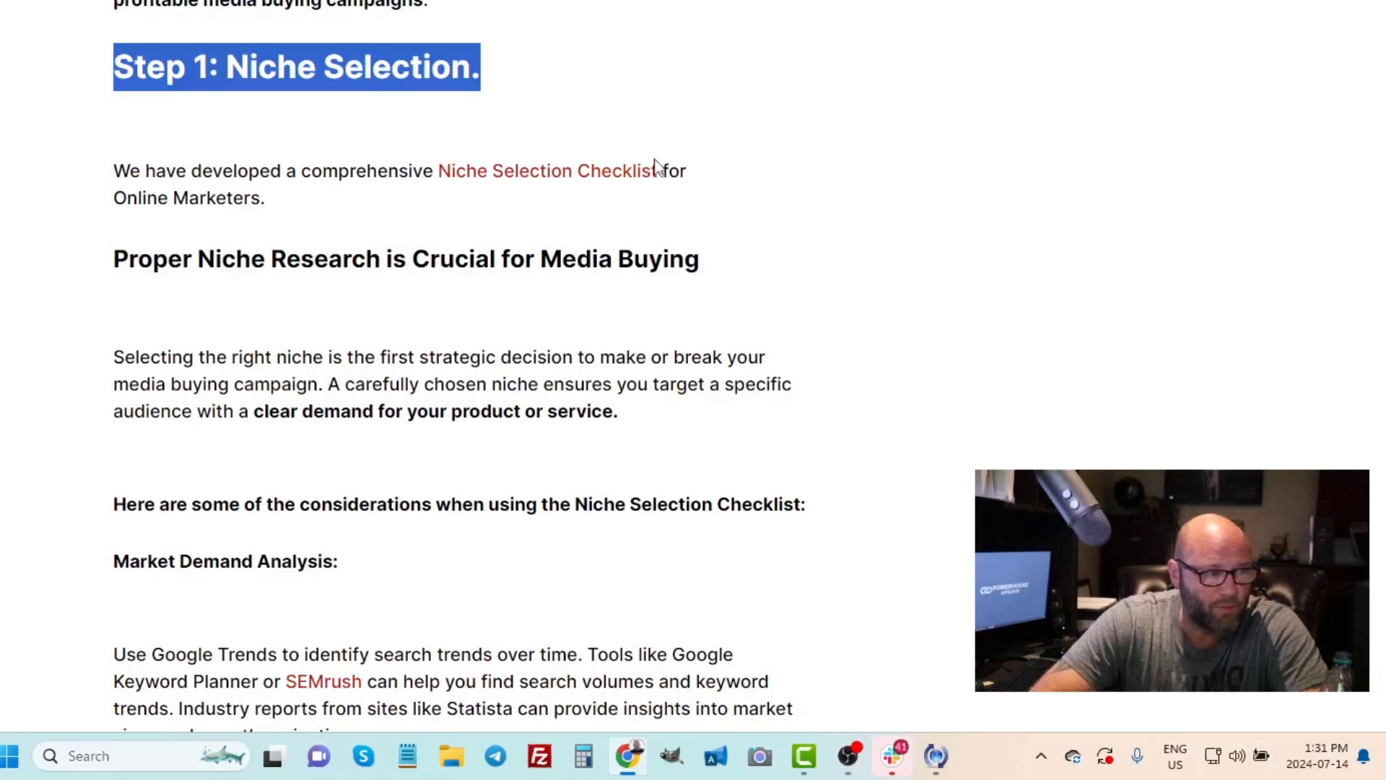
pyautogui.click(252, 56)
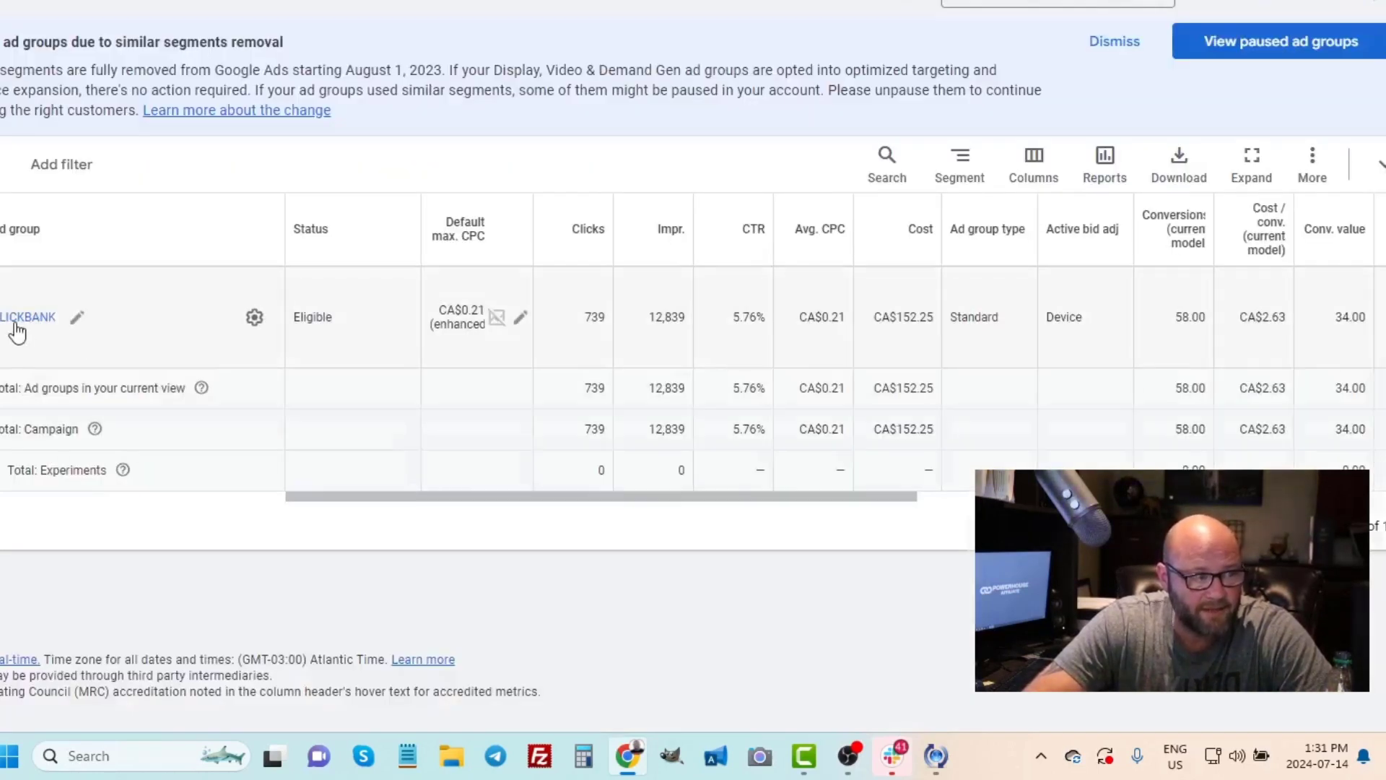
pyautogui.click(16, 322)
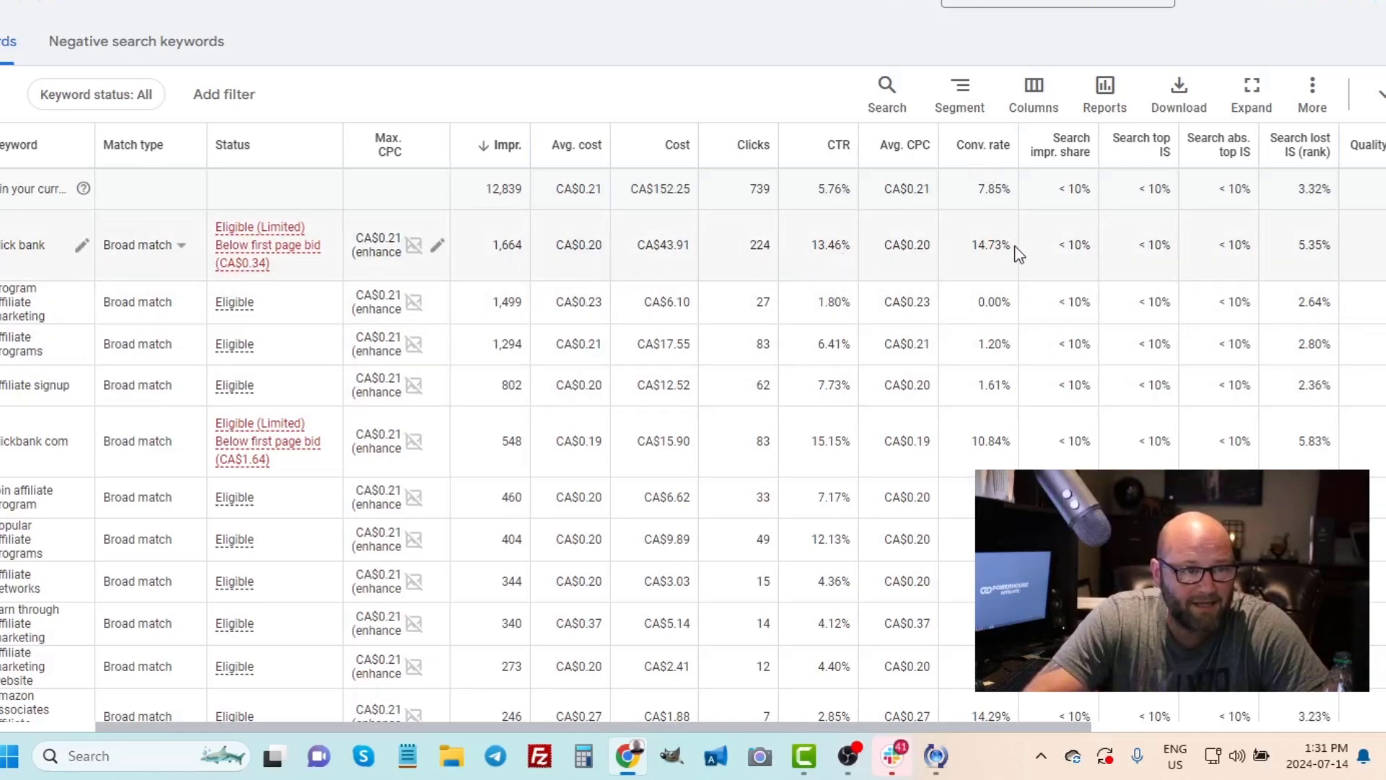
# Highlight the ClickBank keywords' 14.73% and 10.84% conversion rates in Google Ads
pyautogui.moveTo(968, 249); pyautogui.dragTo(1012, 250)
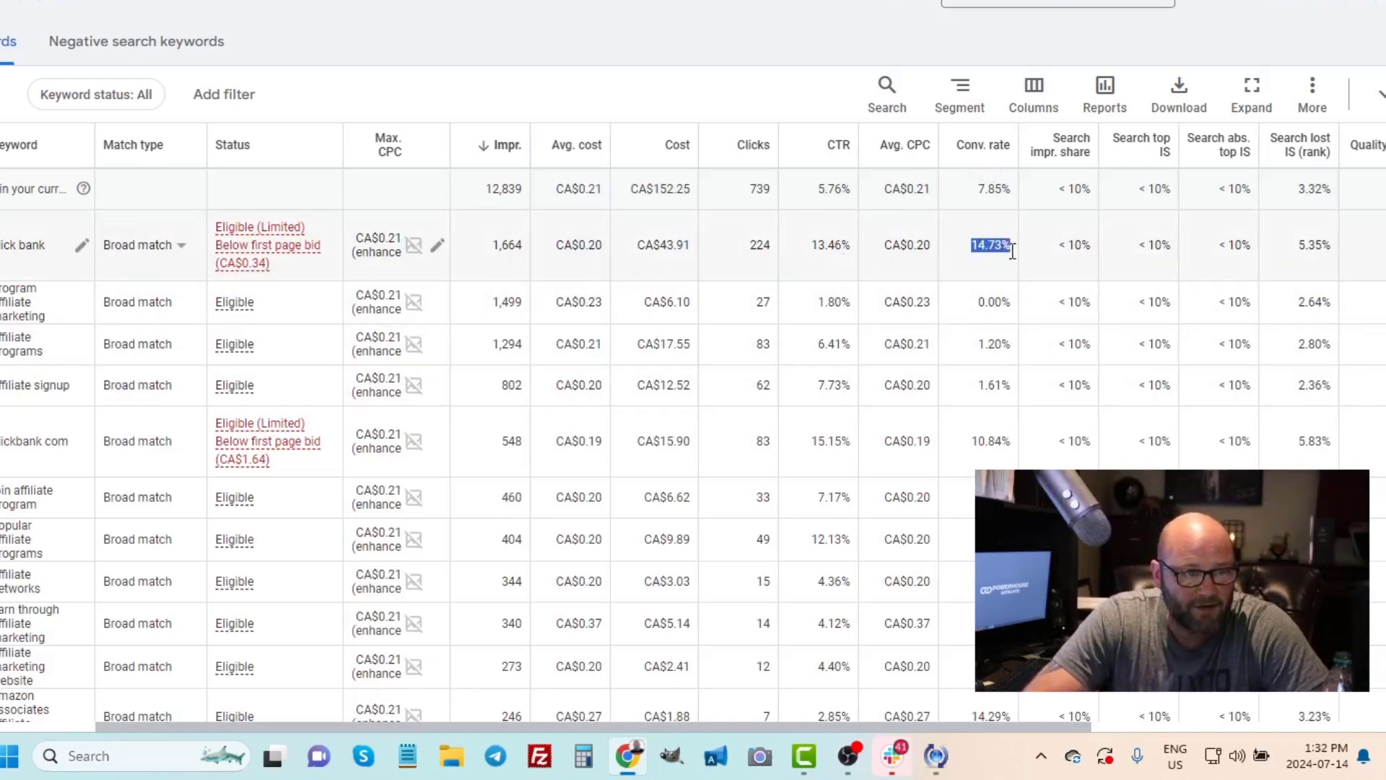
pyautogui.click(984, 247)
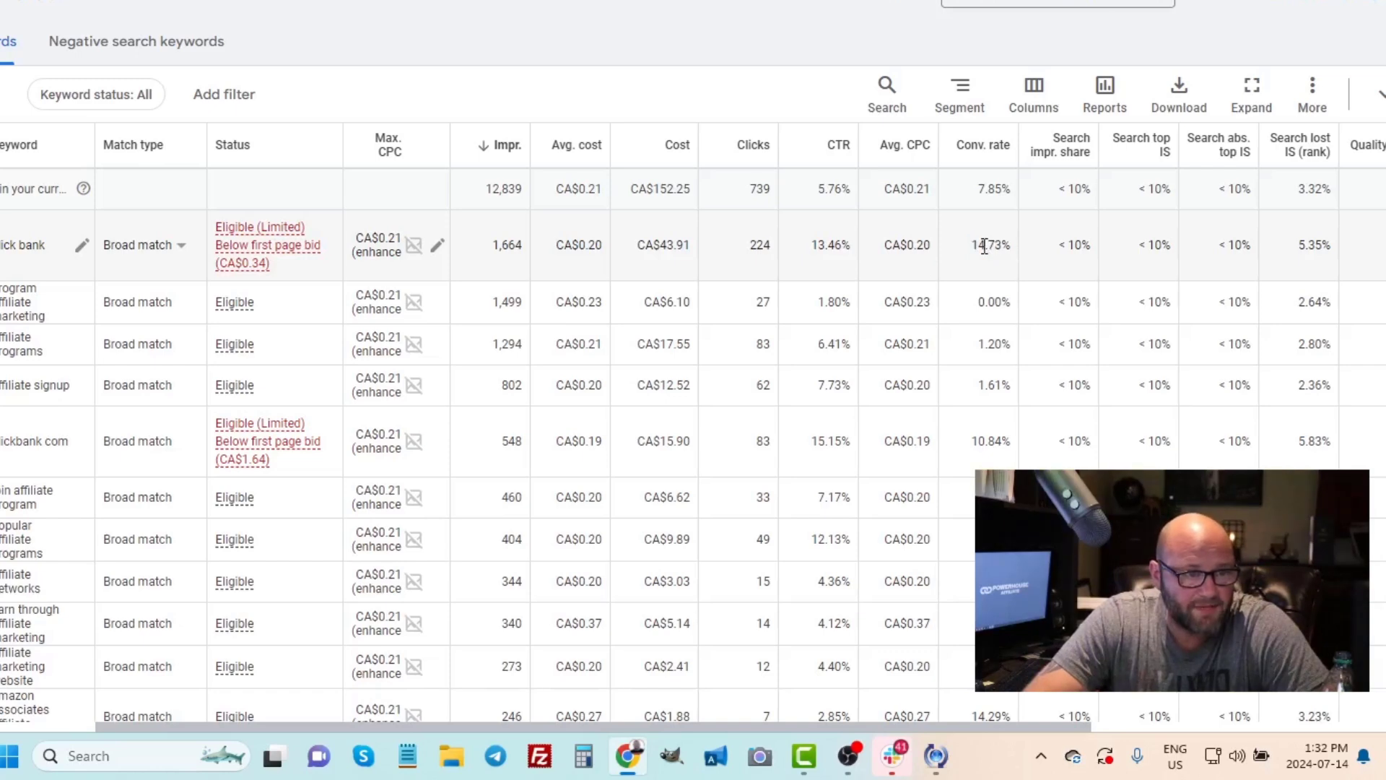
pyautogui.moveTo(984, 247); pyautogui.dragTo(1008, 249)
pyautogui.click(1009, 249)
pyautogui.moveTo(985, 444); pyautogui.dragTo(1025, 460)
pyautogui.click(1028, 462)
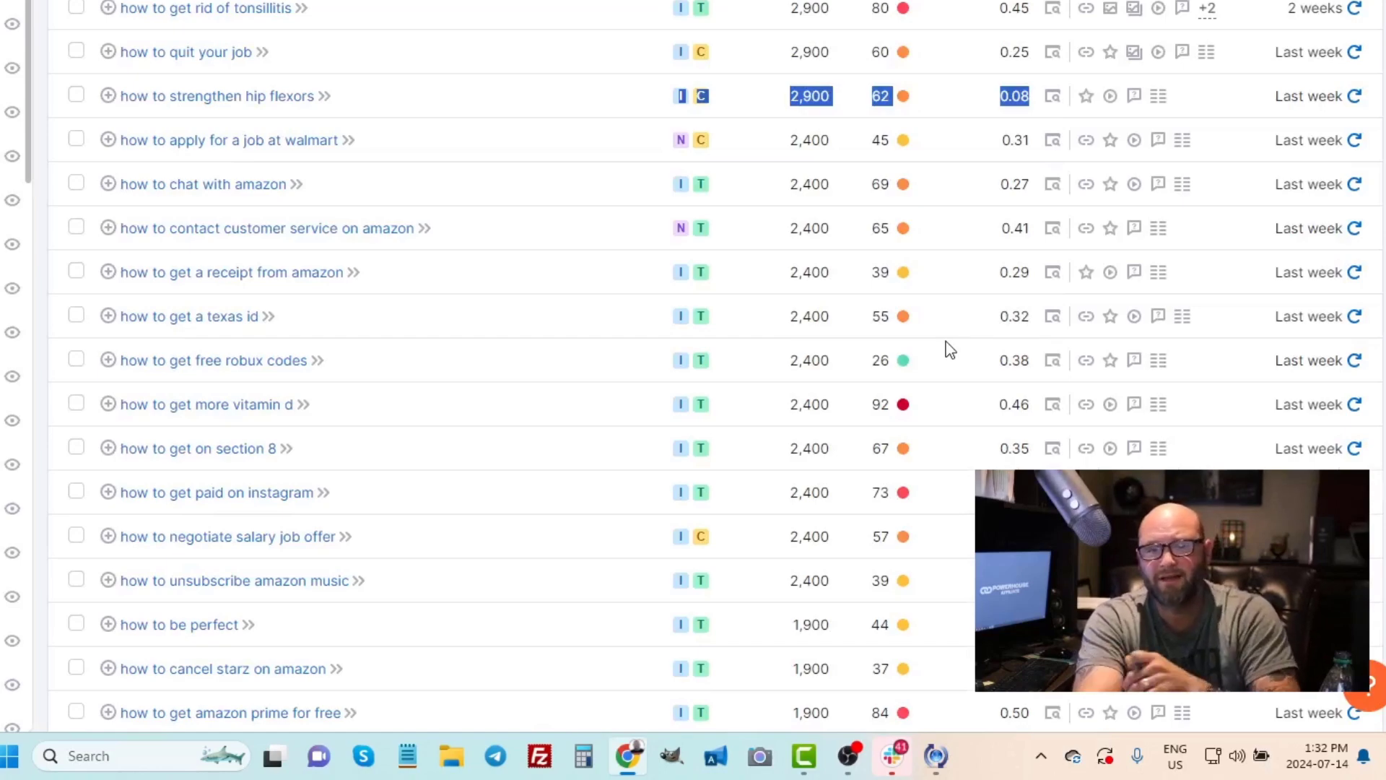
pyautogui.scroll(15, 479, 312)
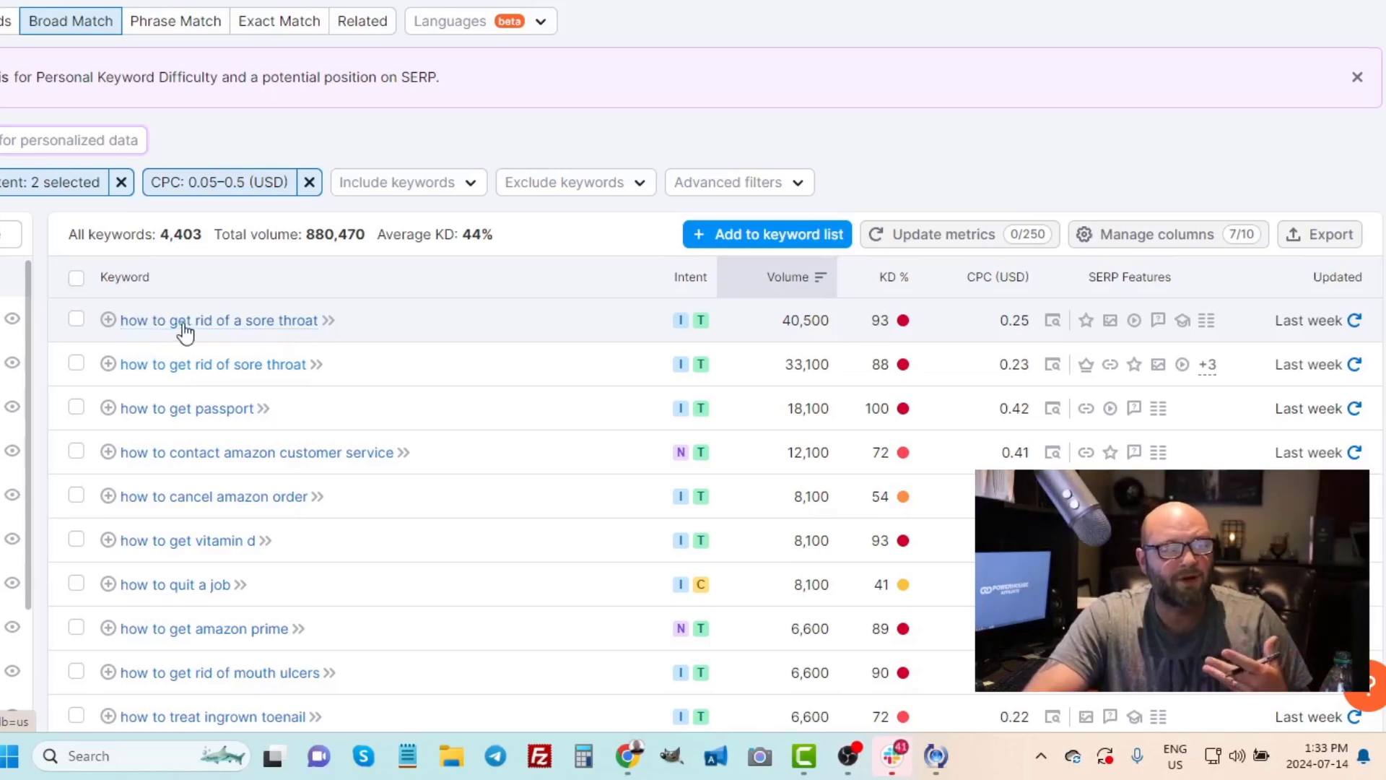
pyautogui.scroll(-5, 251, 354)
pyautogui.scroll(-15, 220, 198)
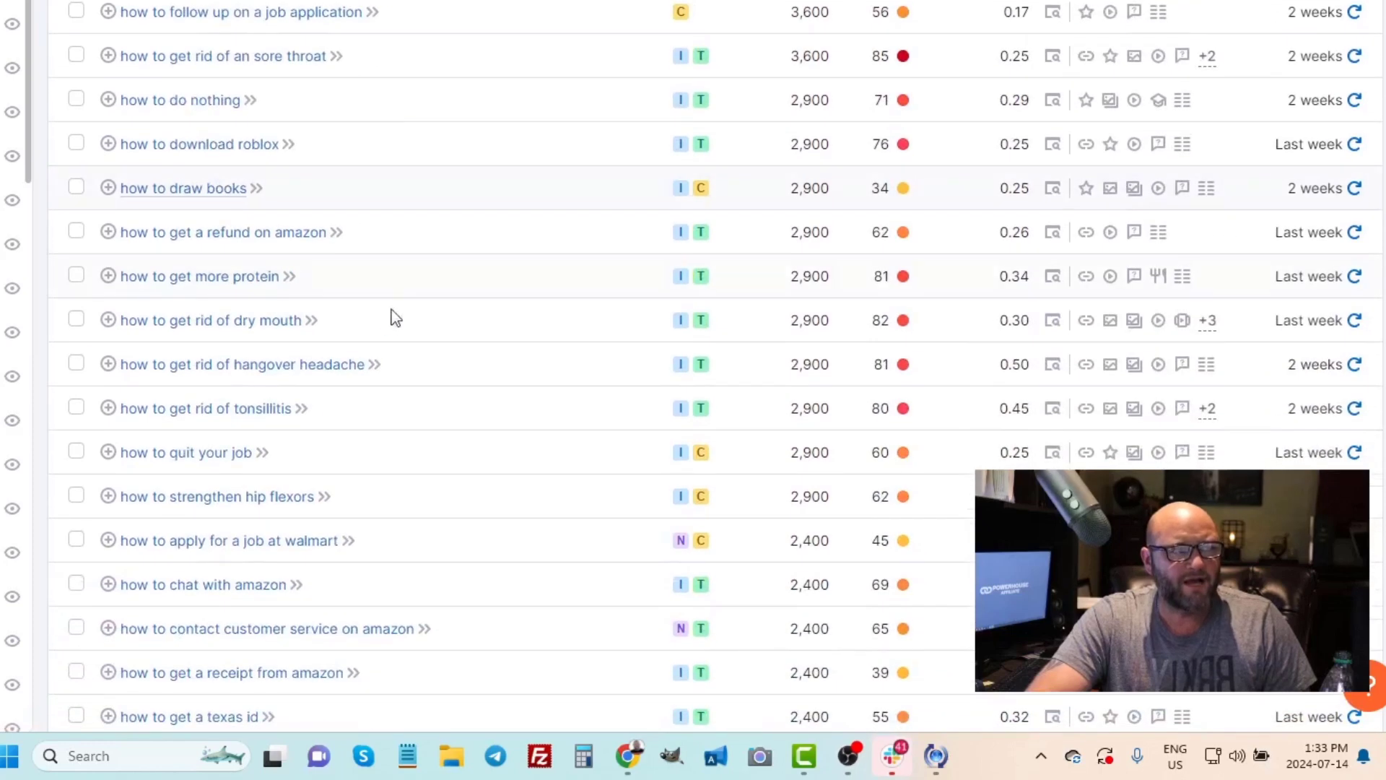